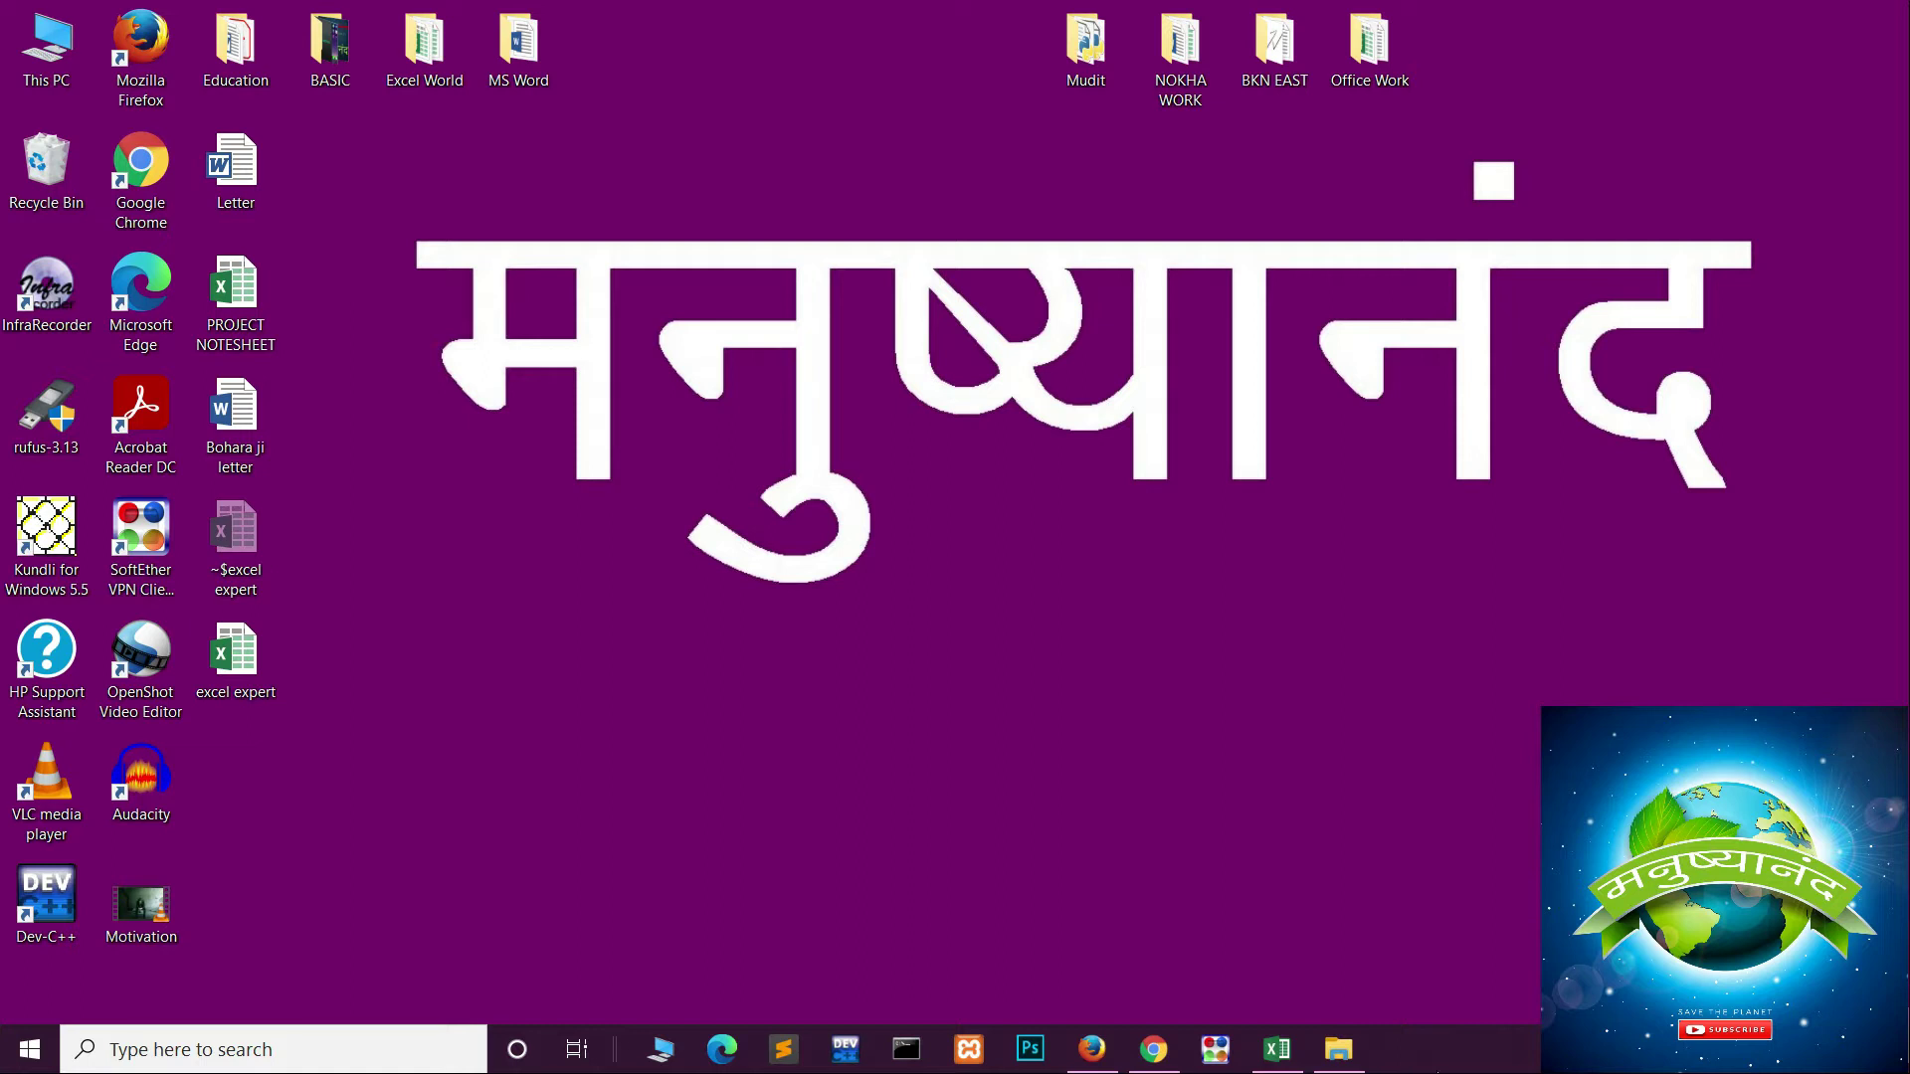
- Glance at the YouTube channel in the browser, then return to the Excel workbook
click(1093, 1049)
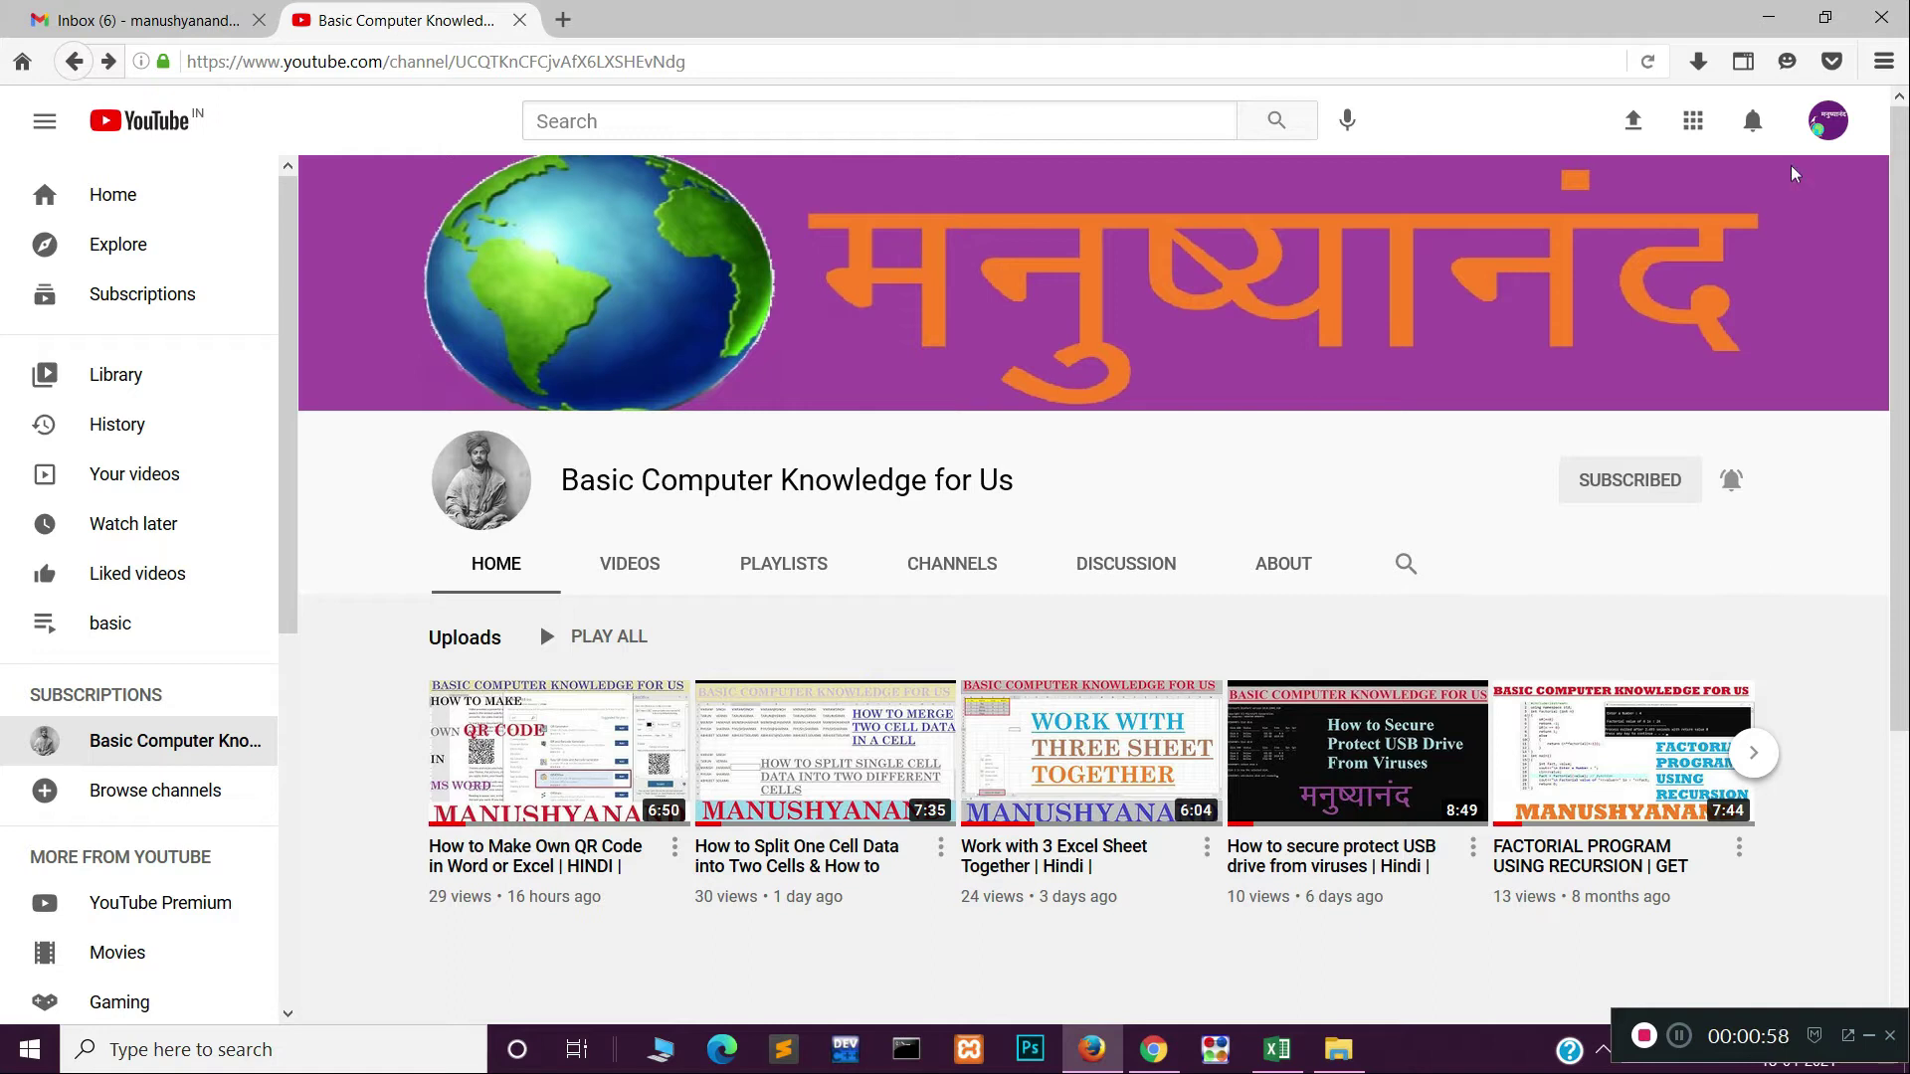
click(1768, 16)
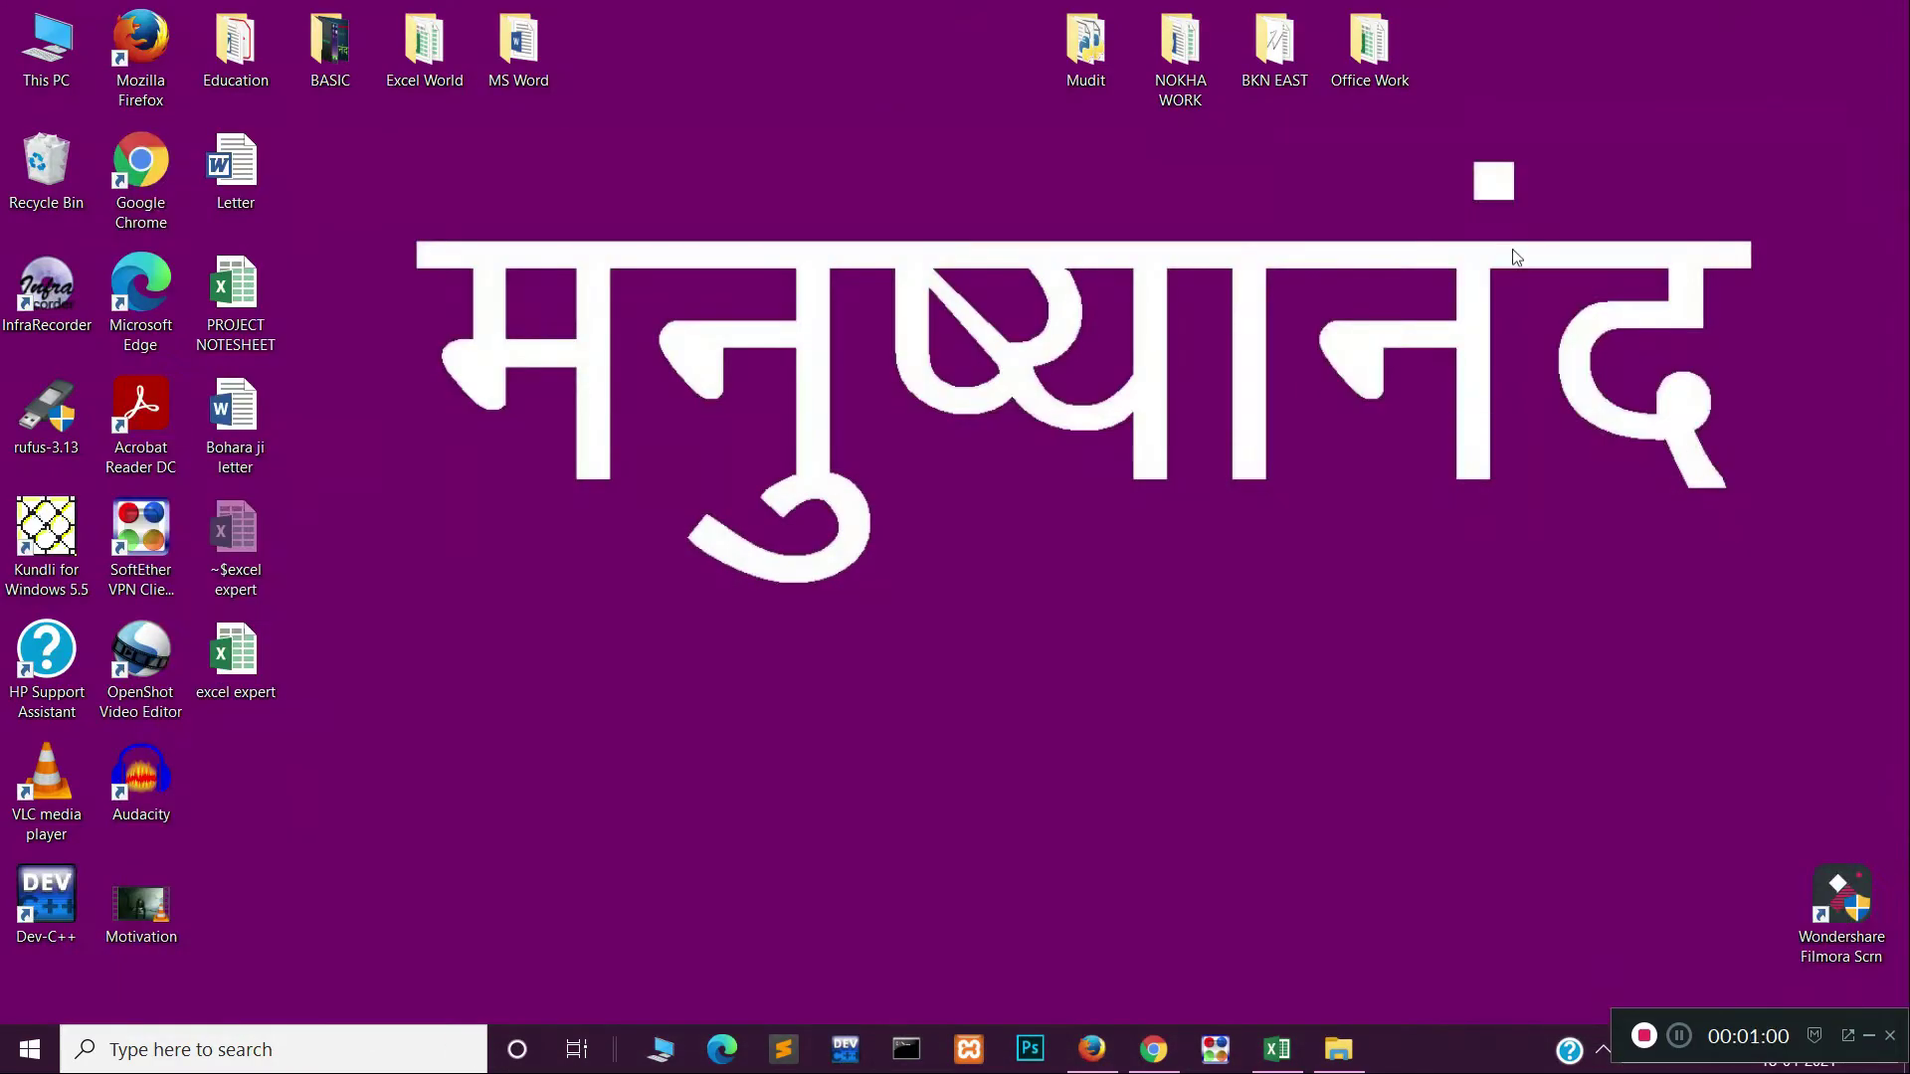
click(1277, 1048)
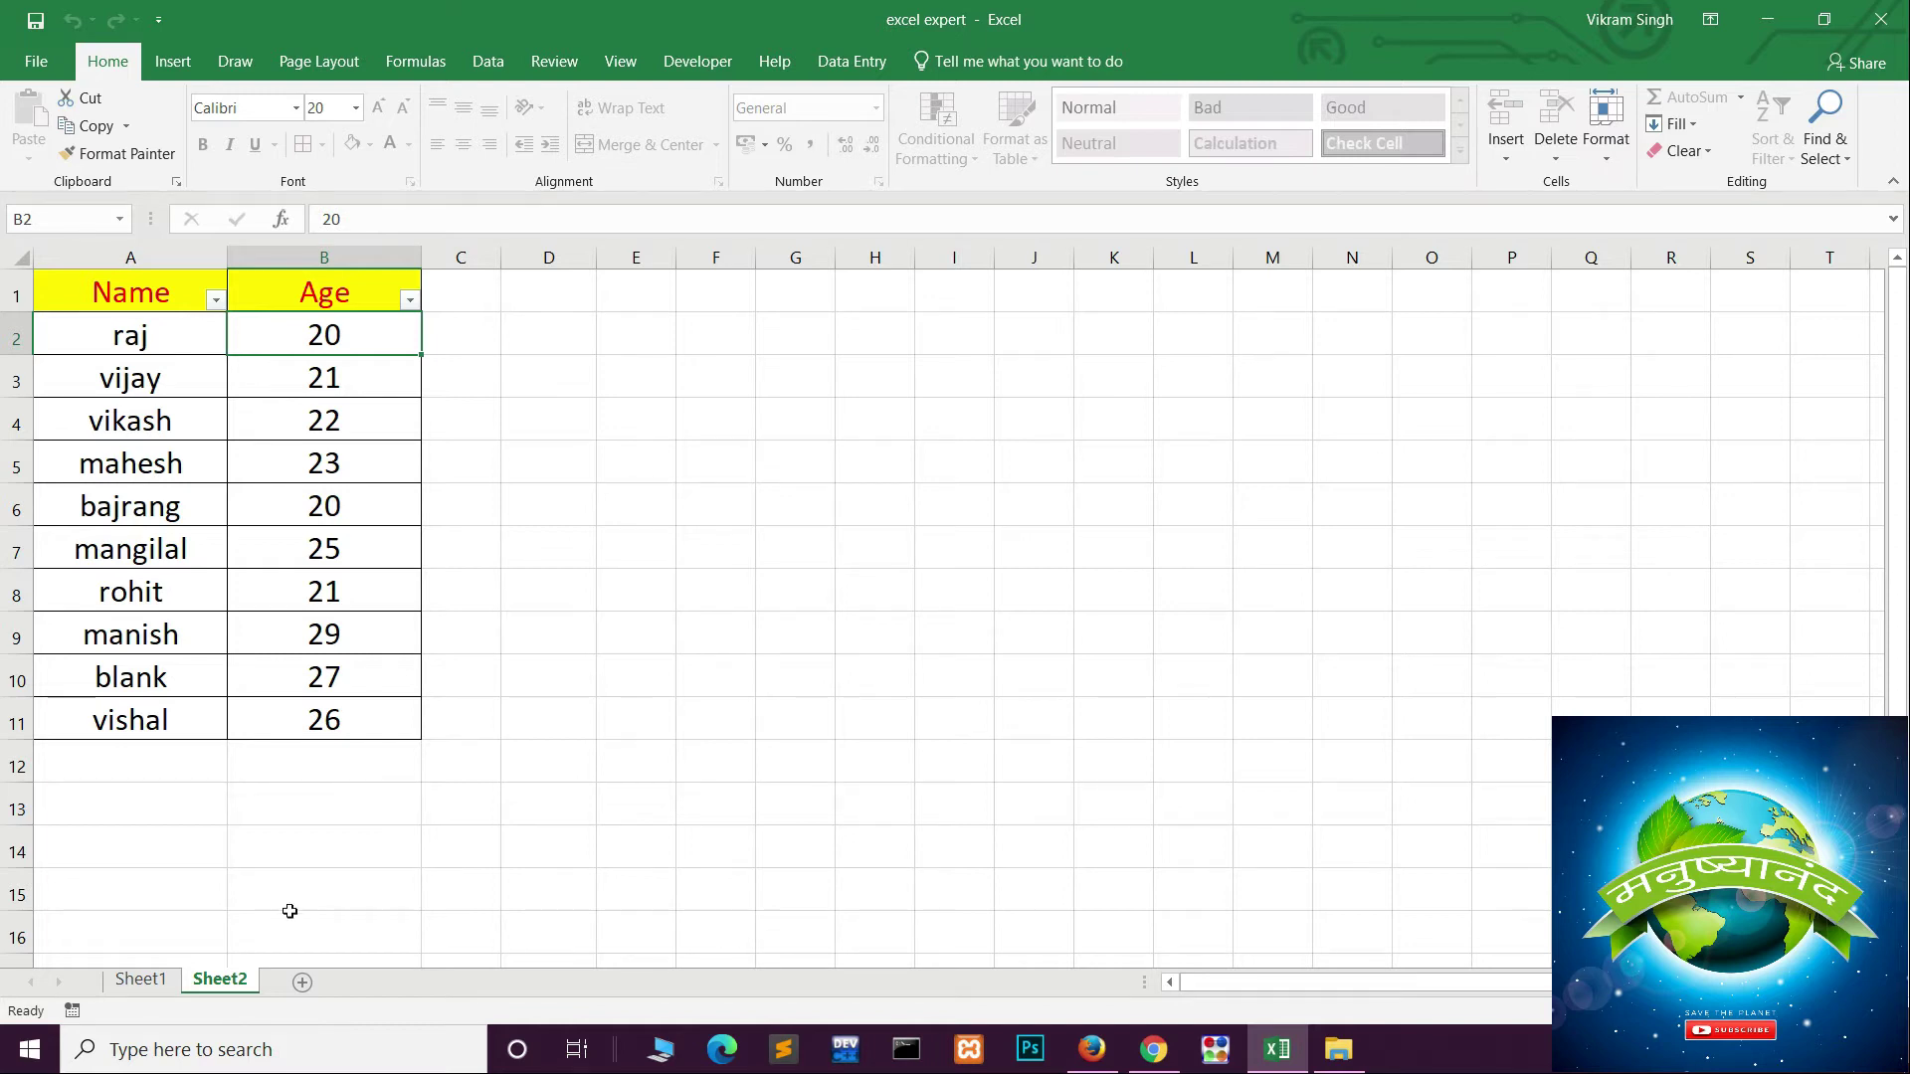
- Protect Sheet2 with a sheet-protection password, then re-enter it to confirm
click(225, 982)
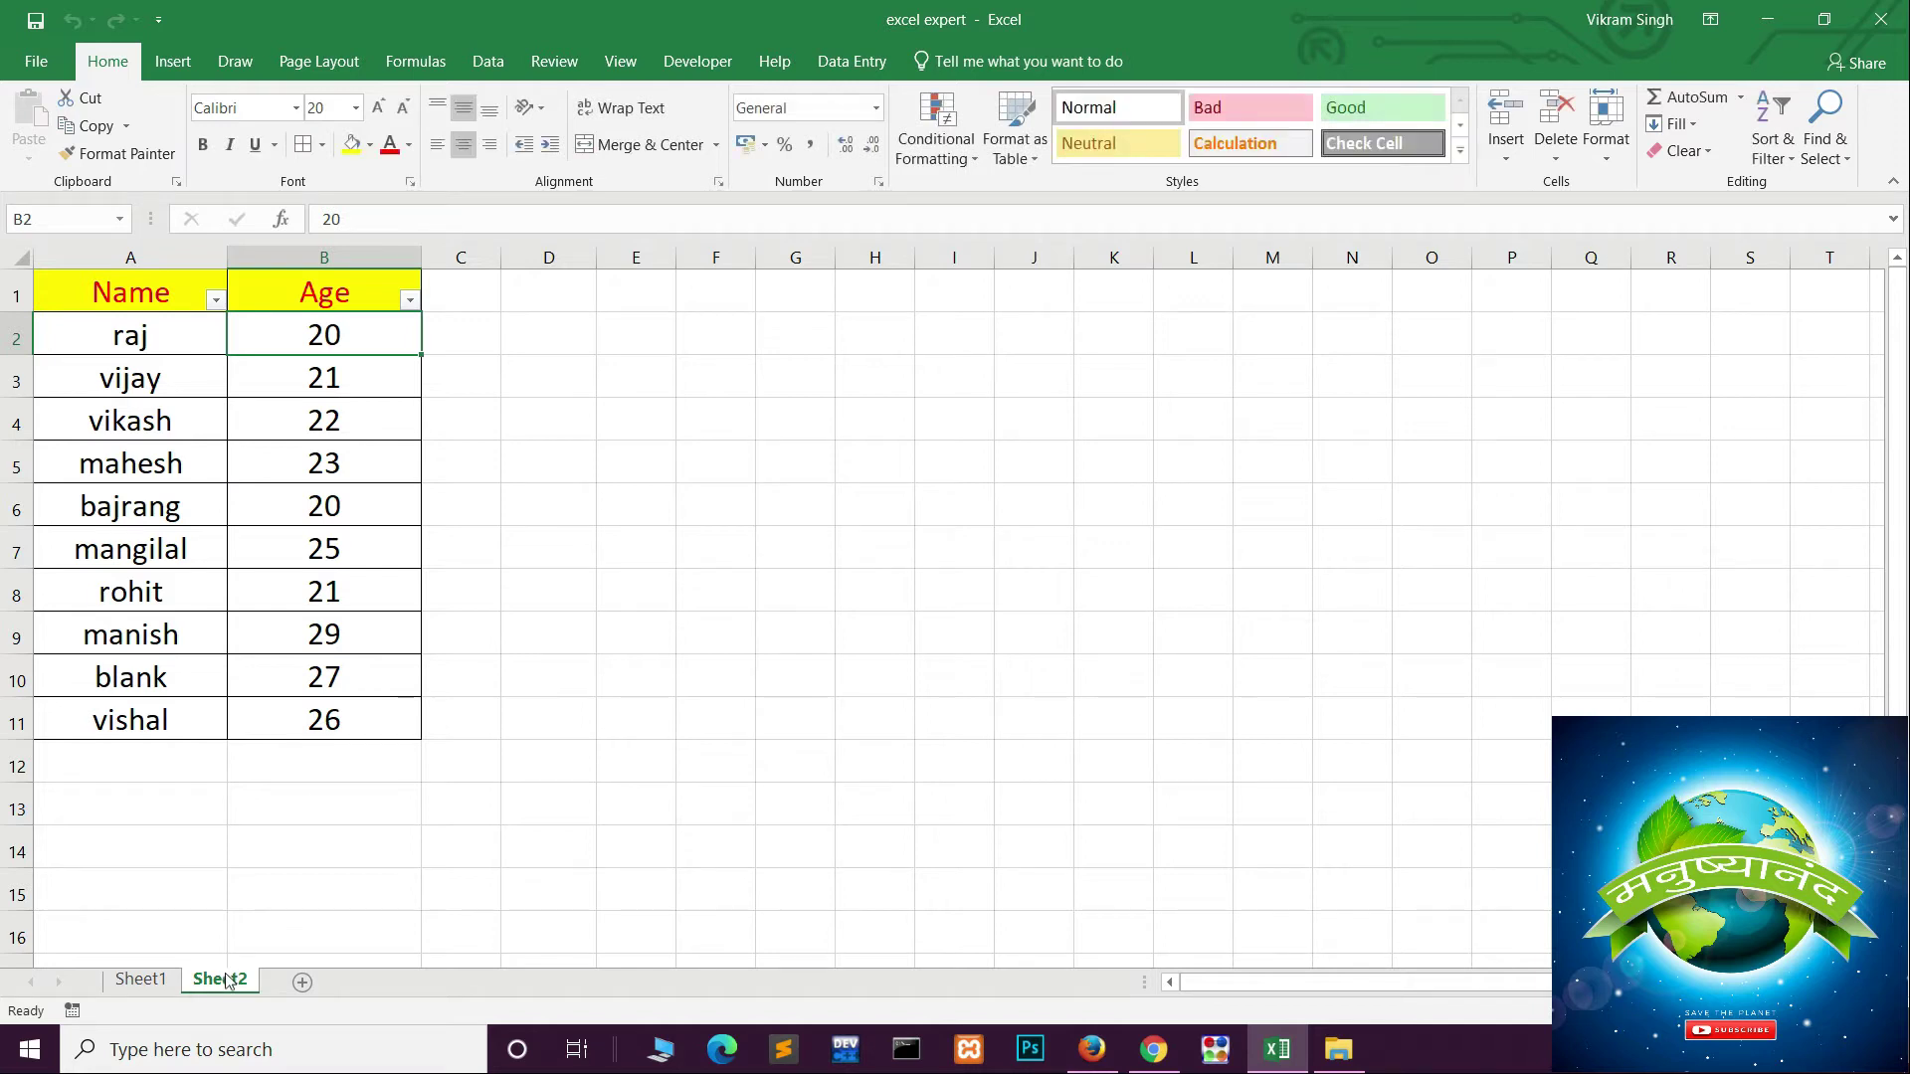
right_click(226, 978)
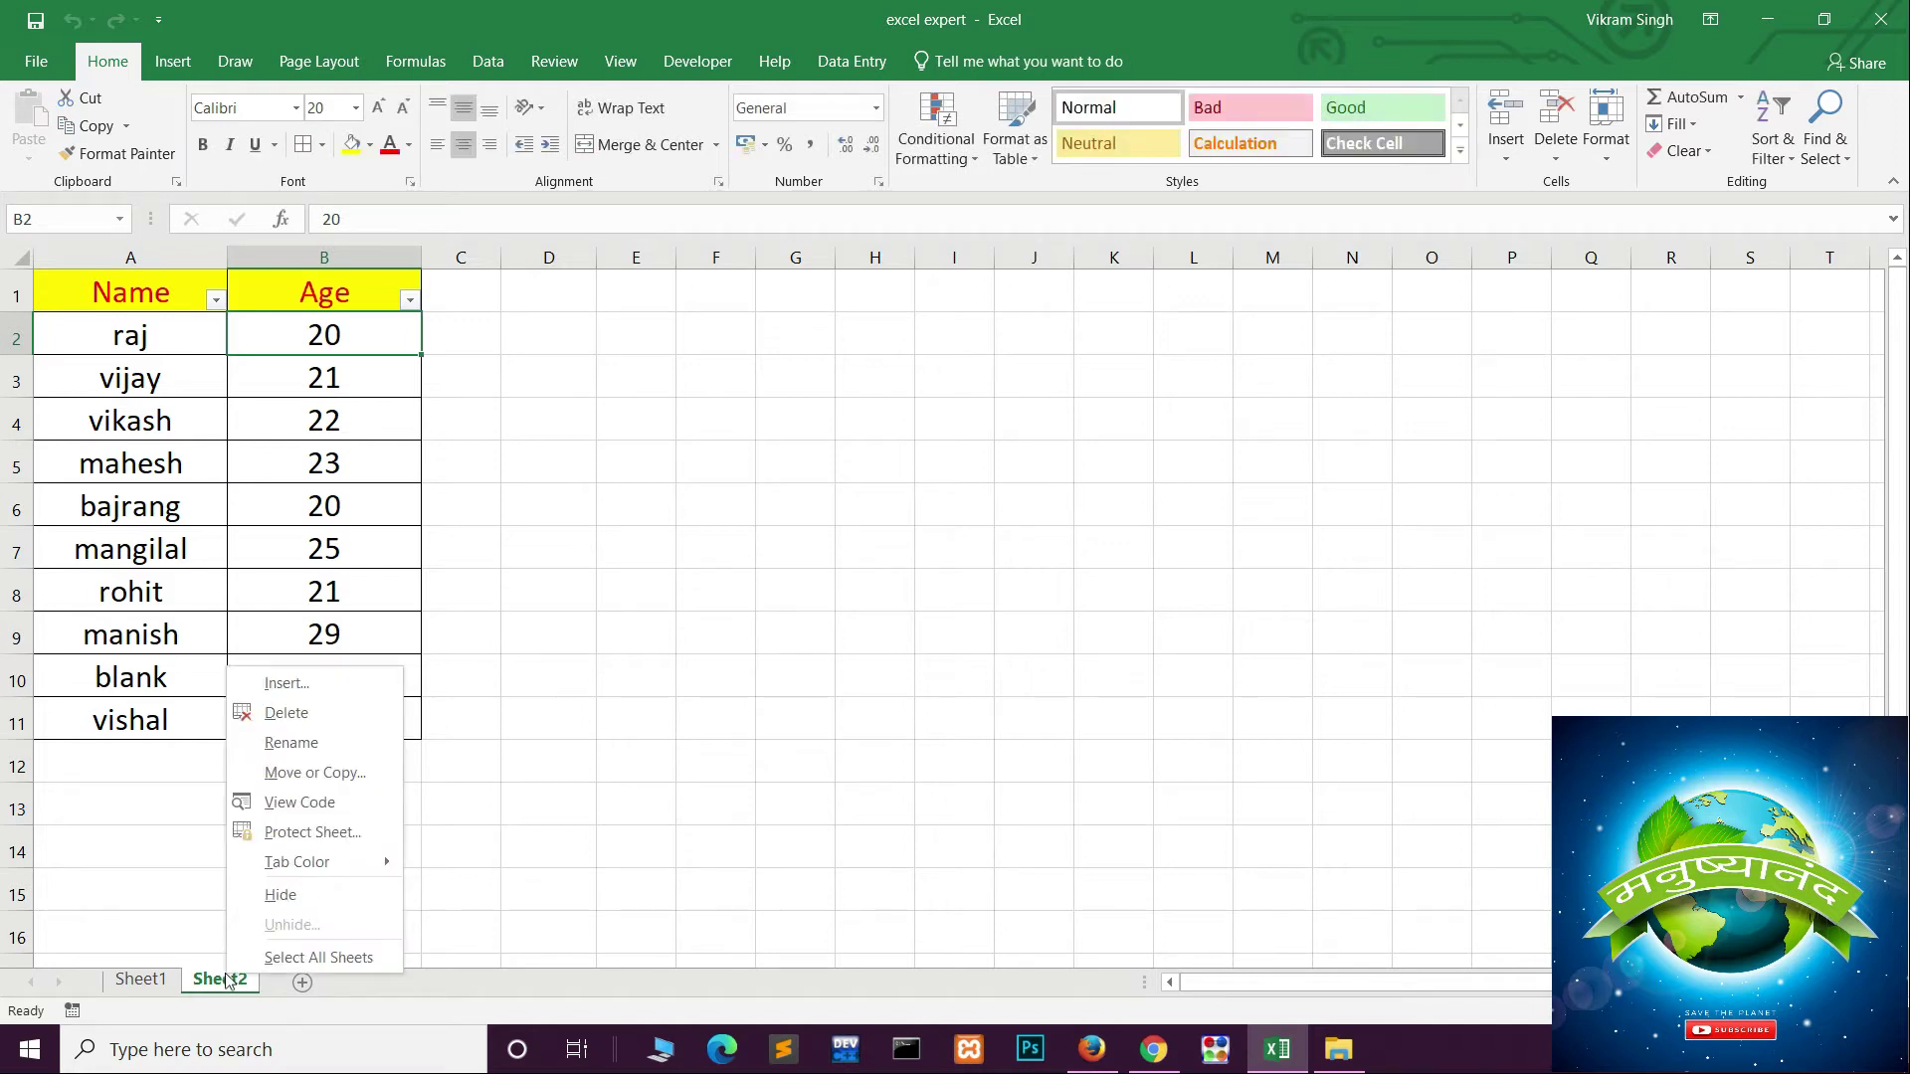
click(285, 834)
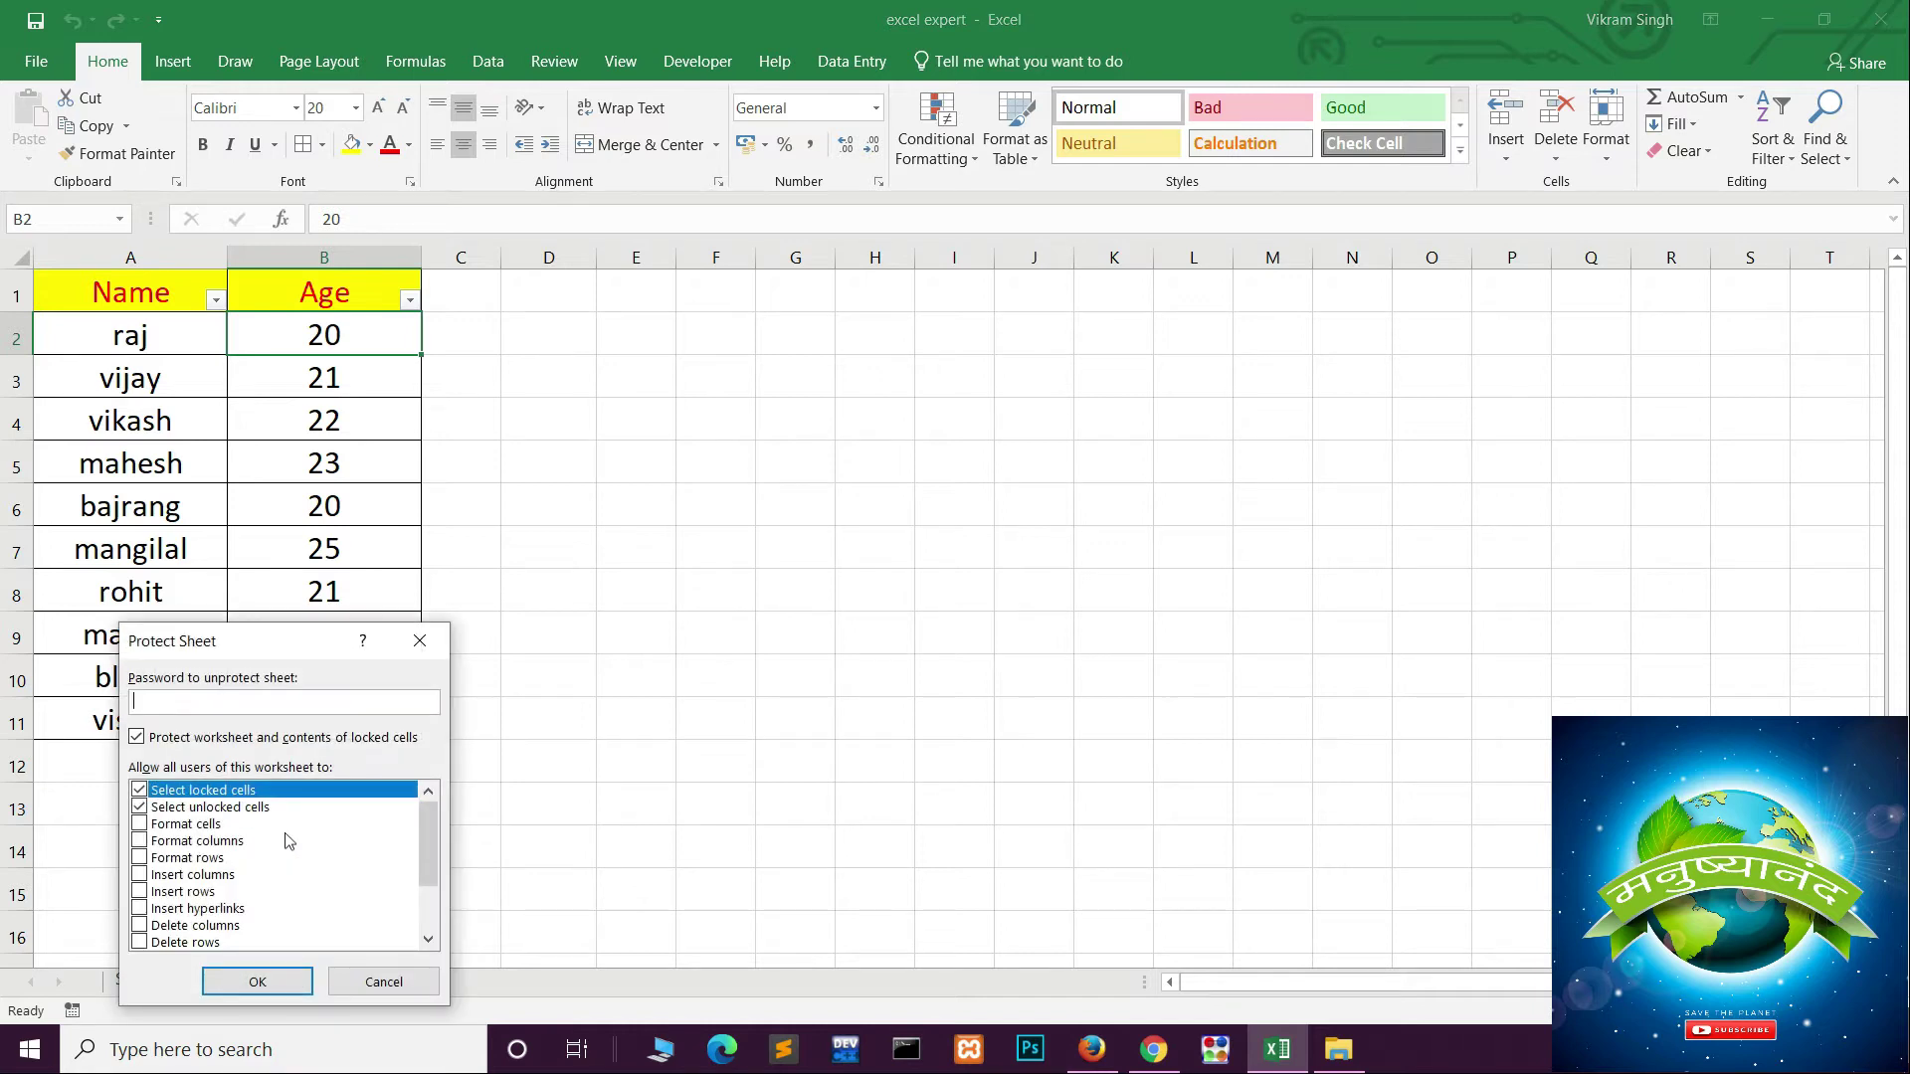
key(Return)
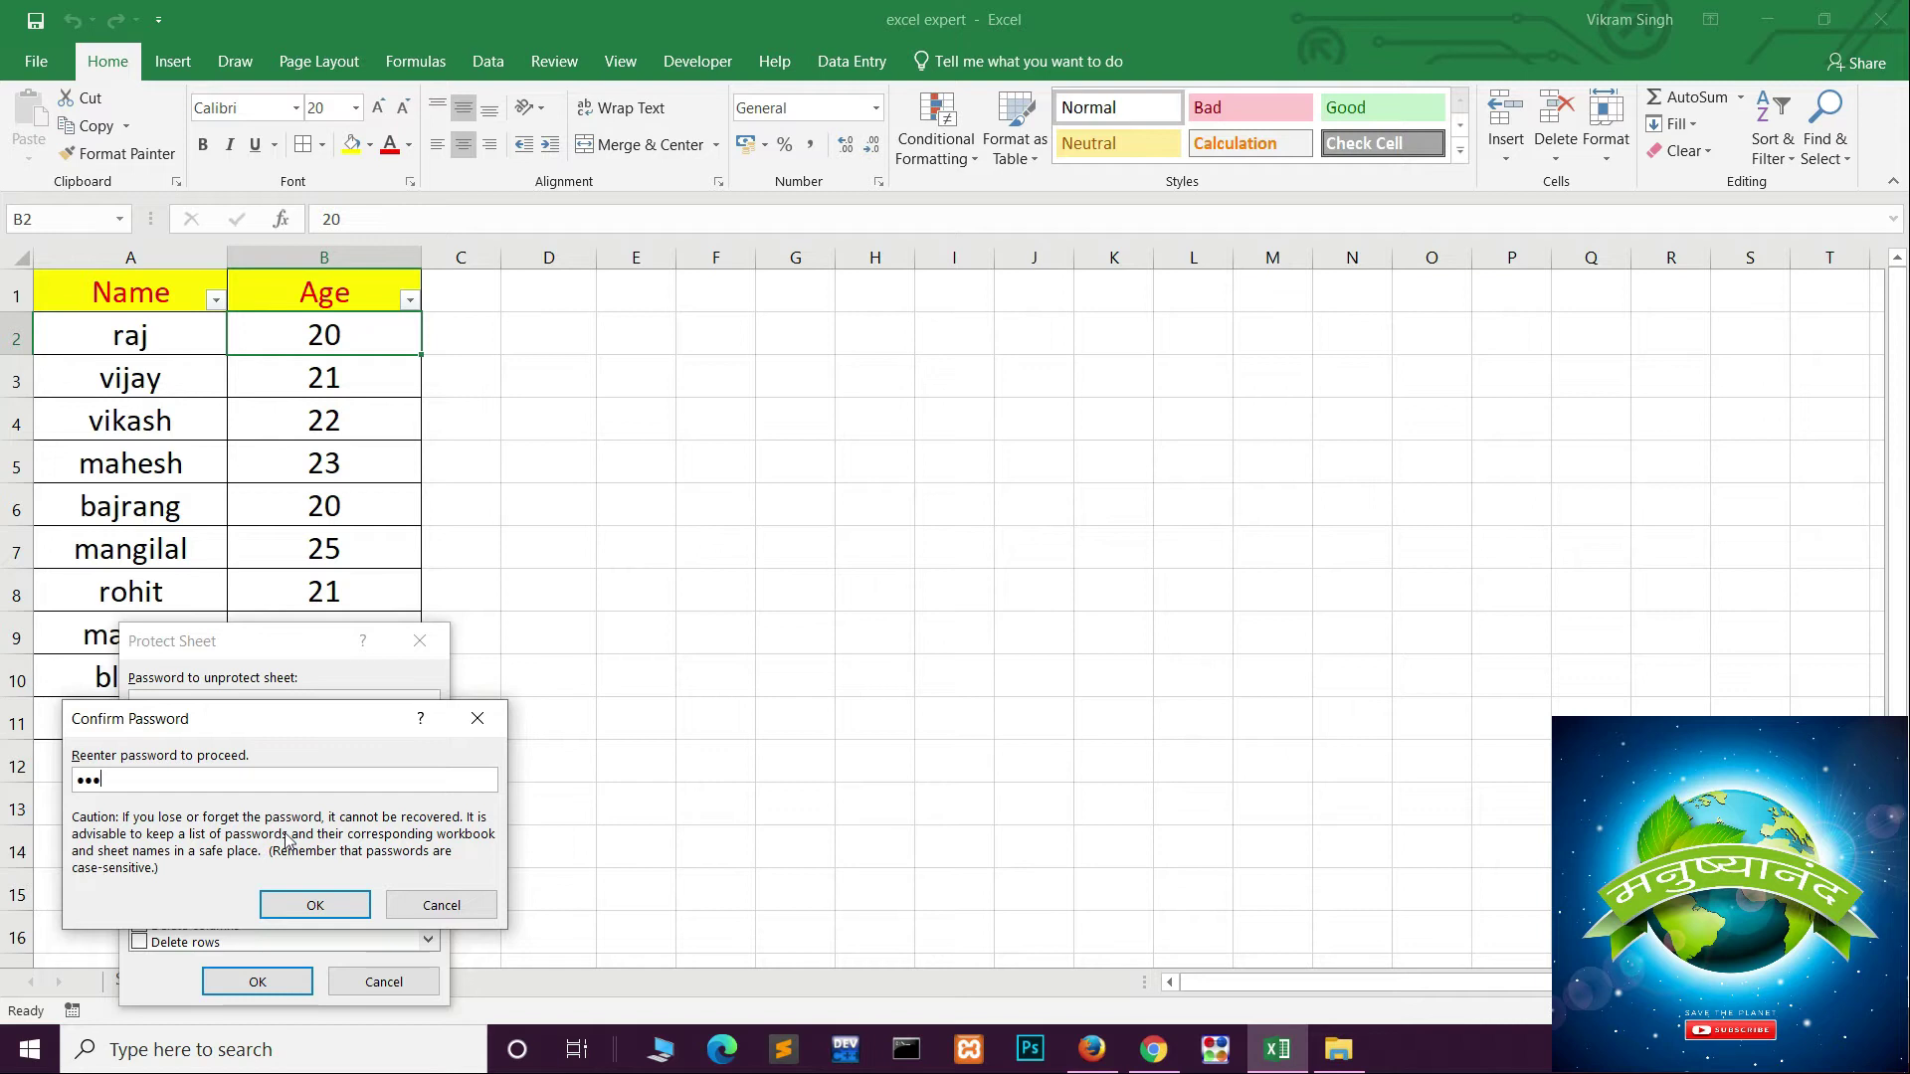
key(Return)
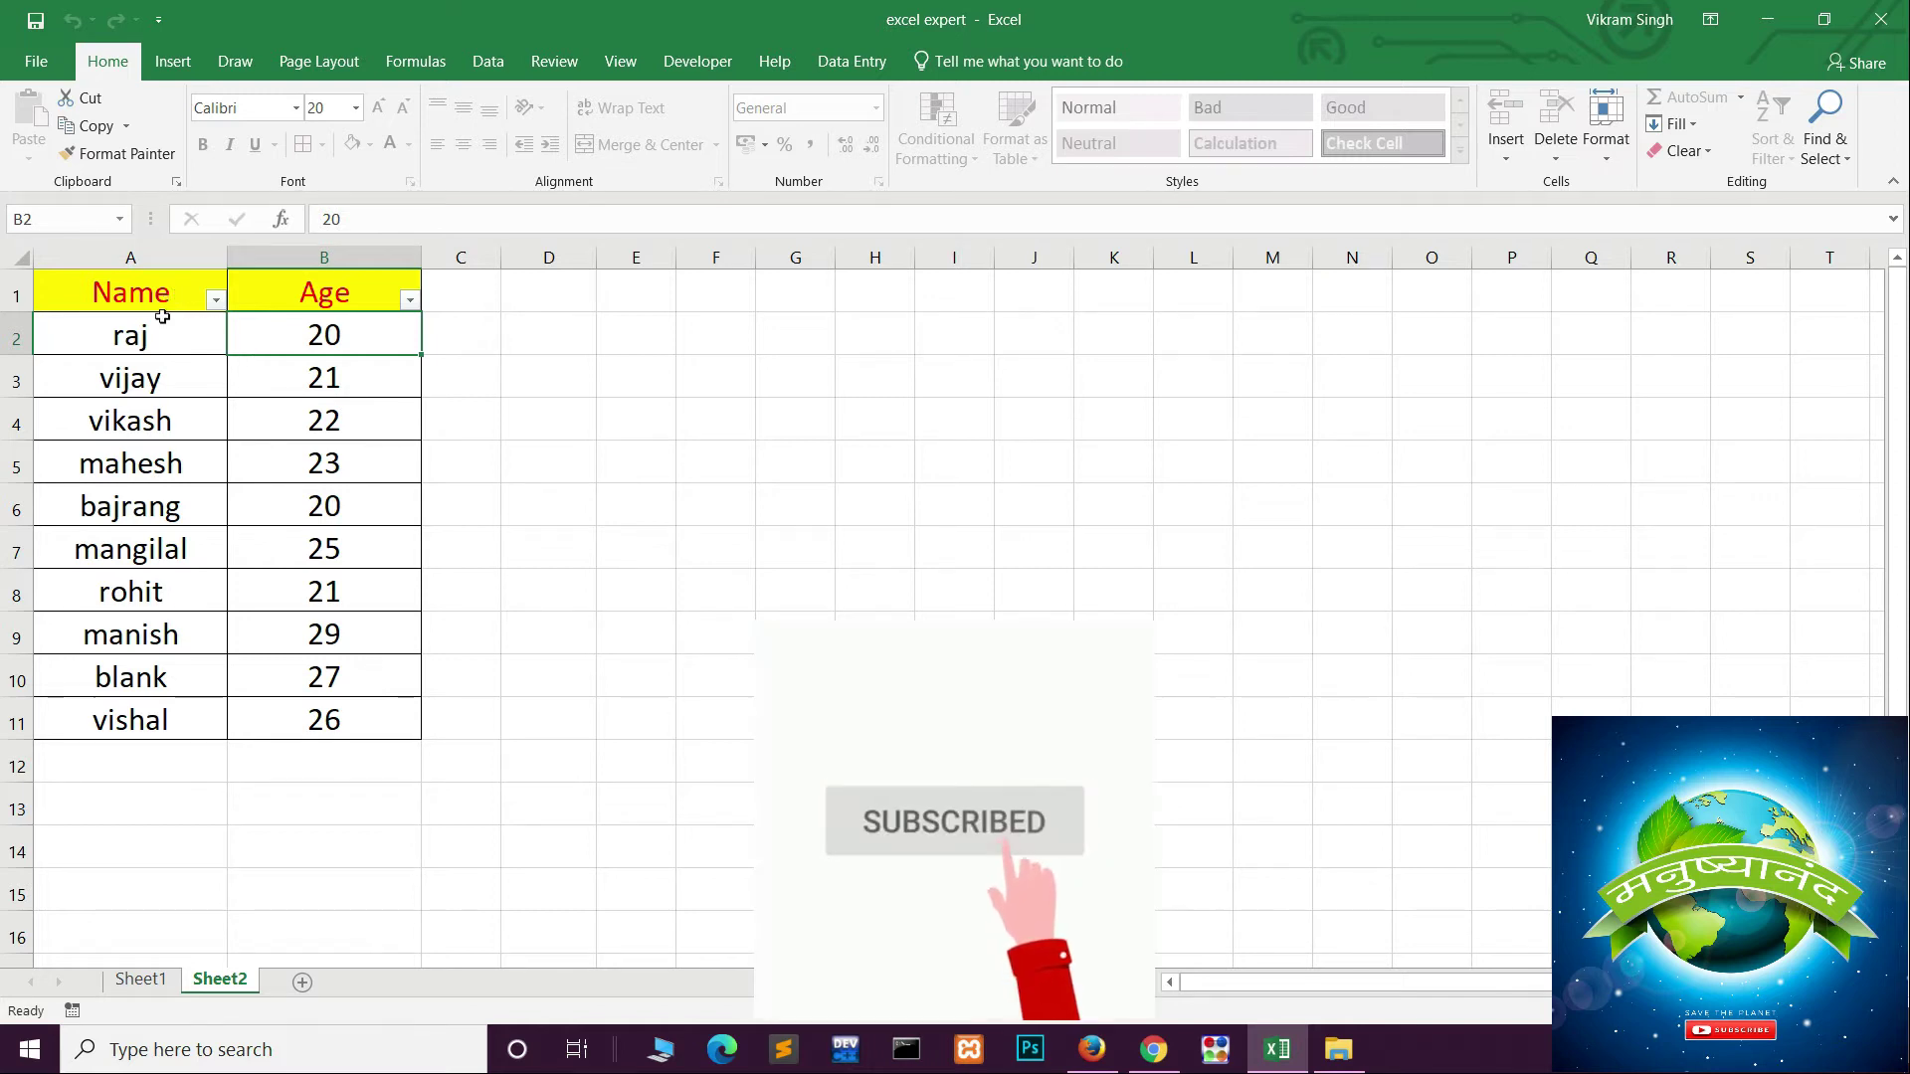
click(159, 298)
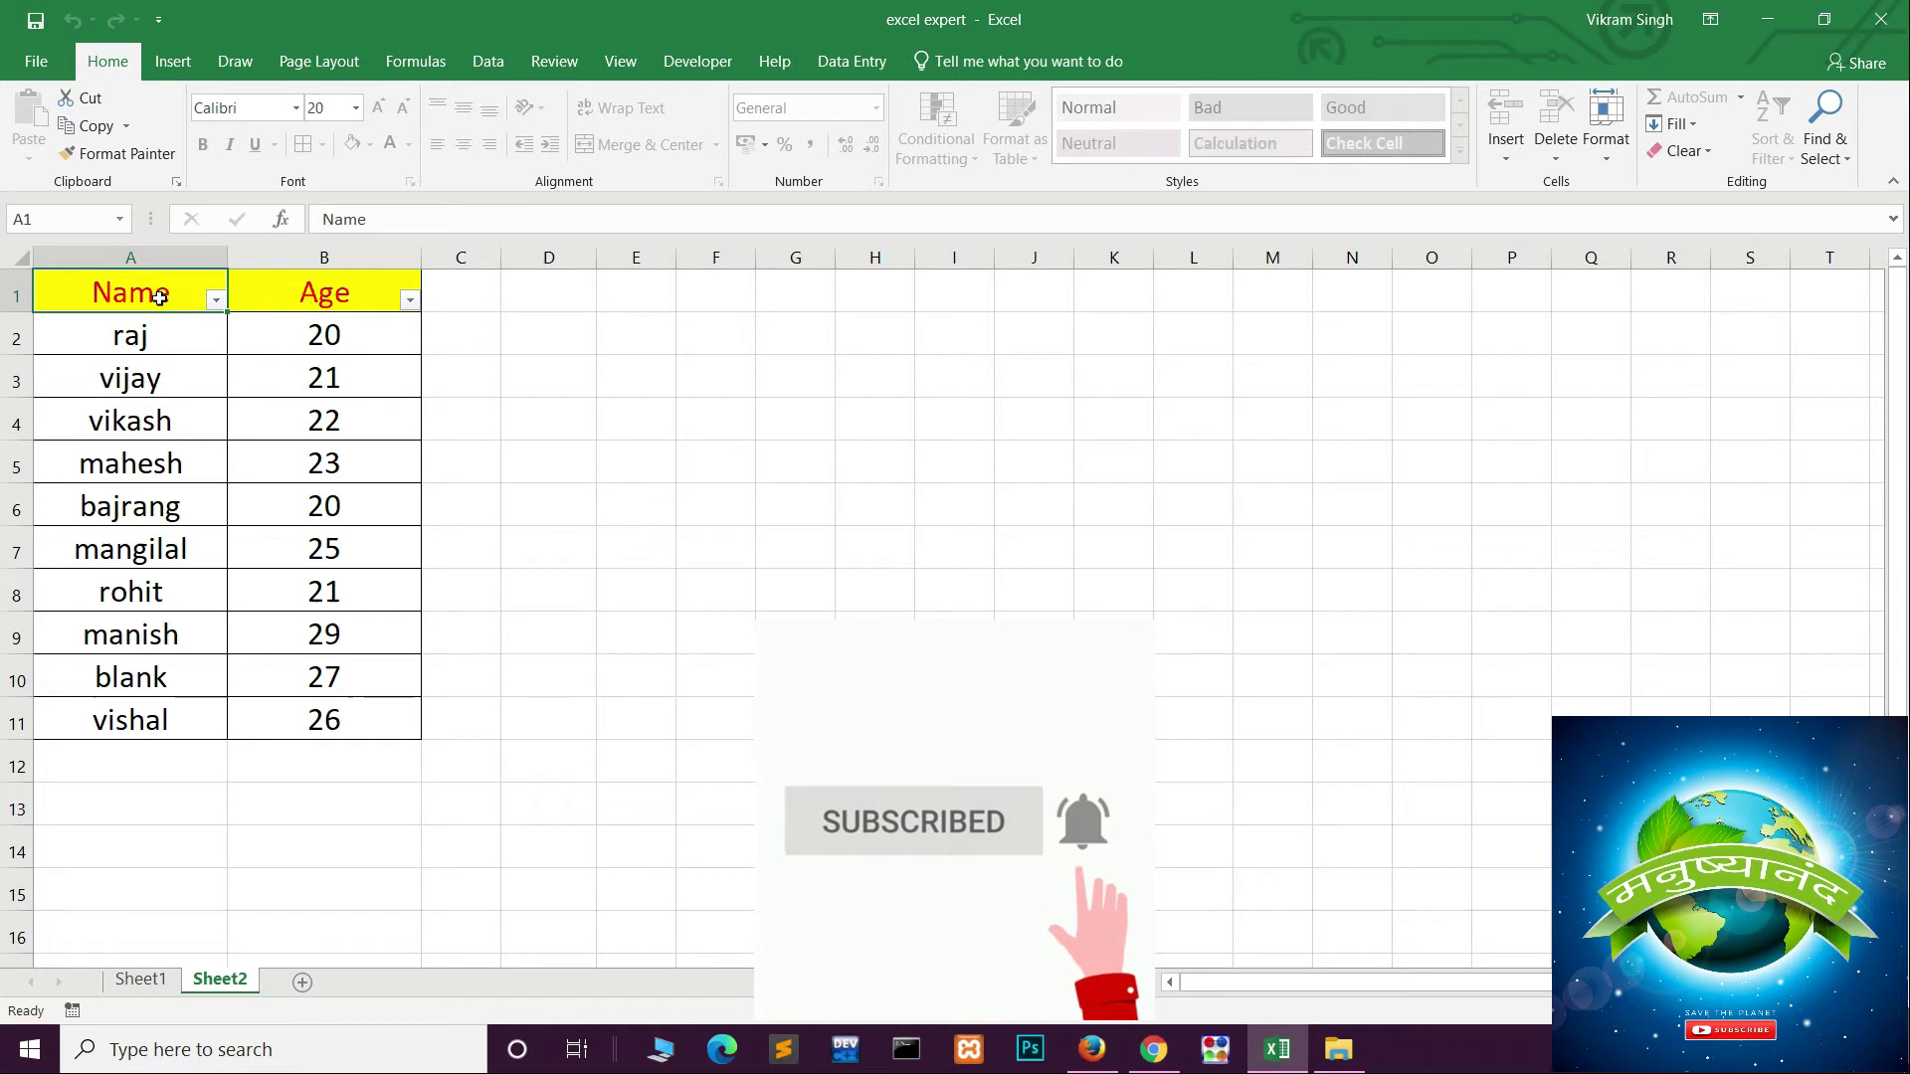
double_click(159, 298)
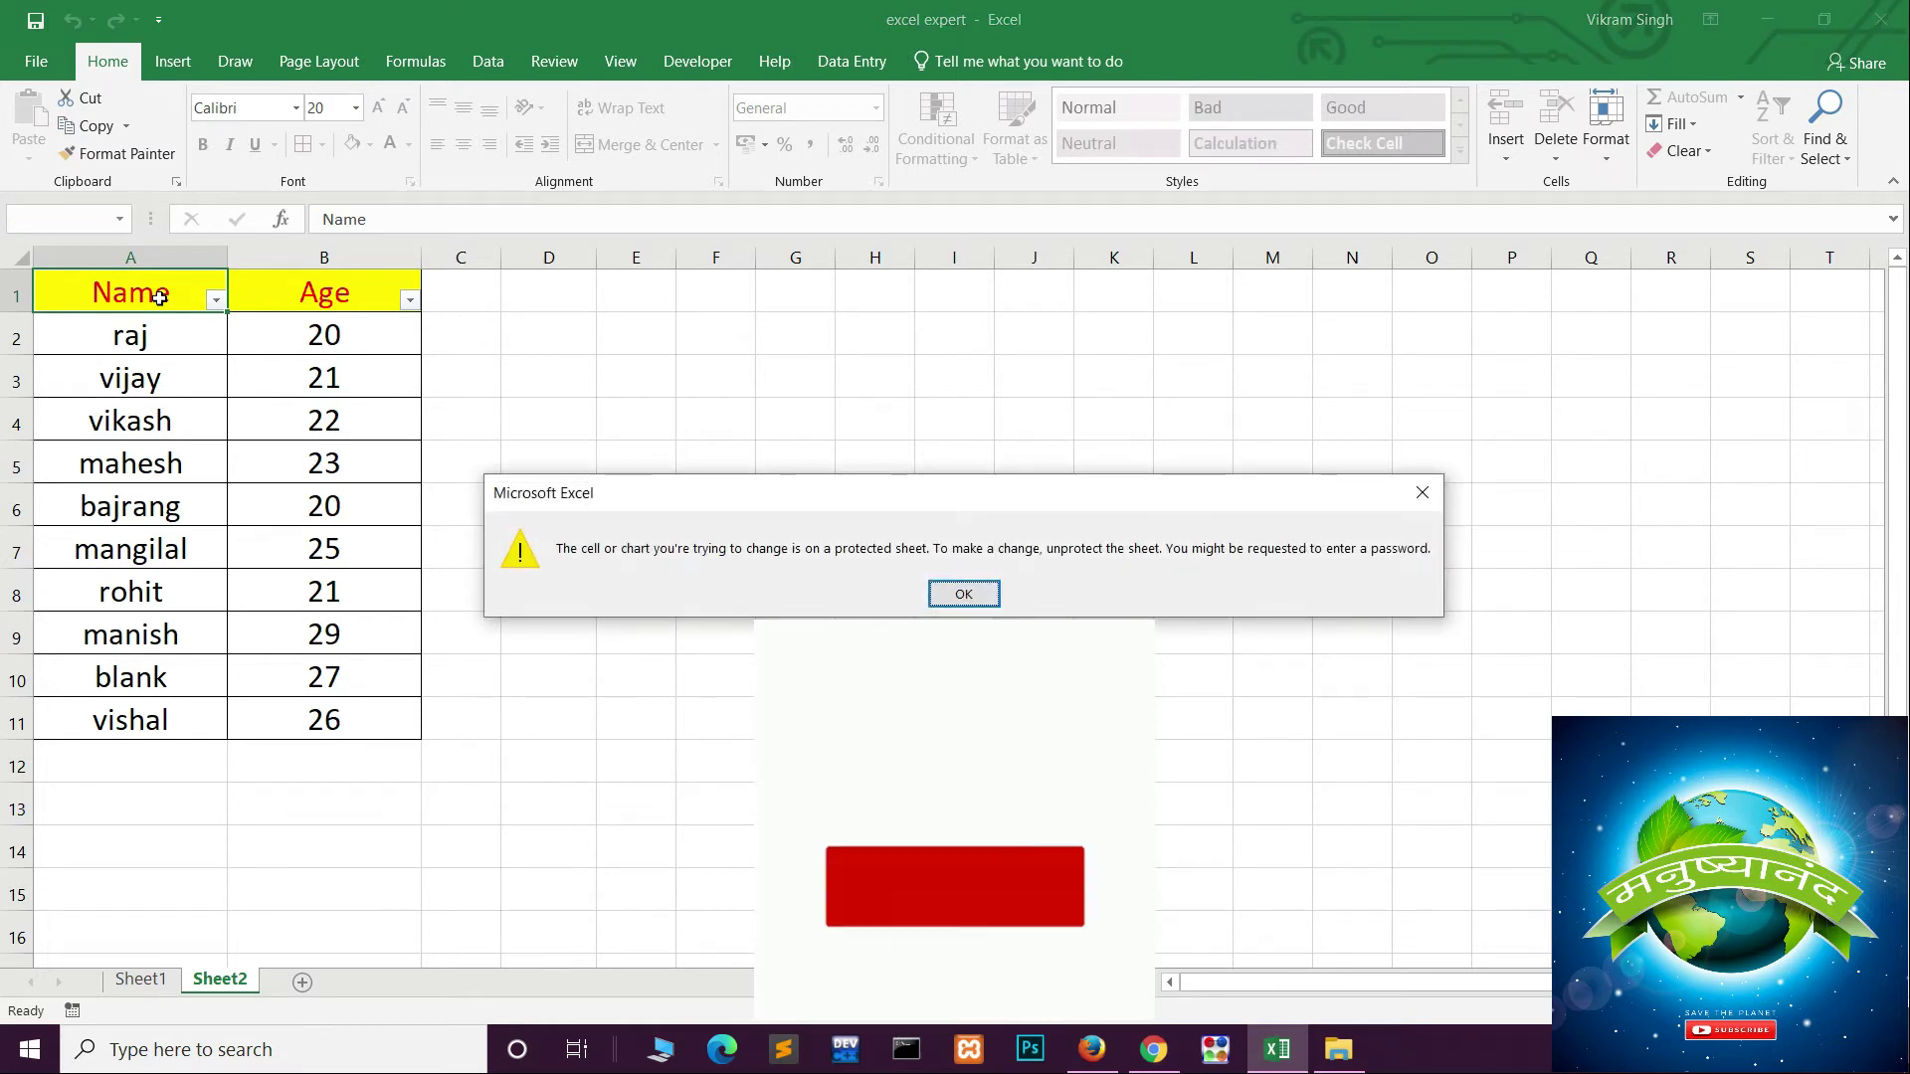
key(Return)
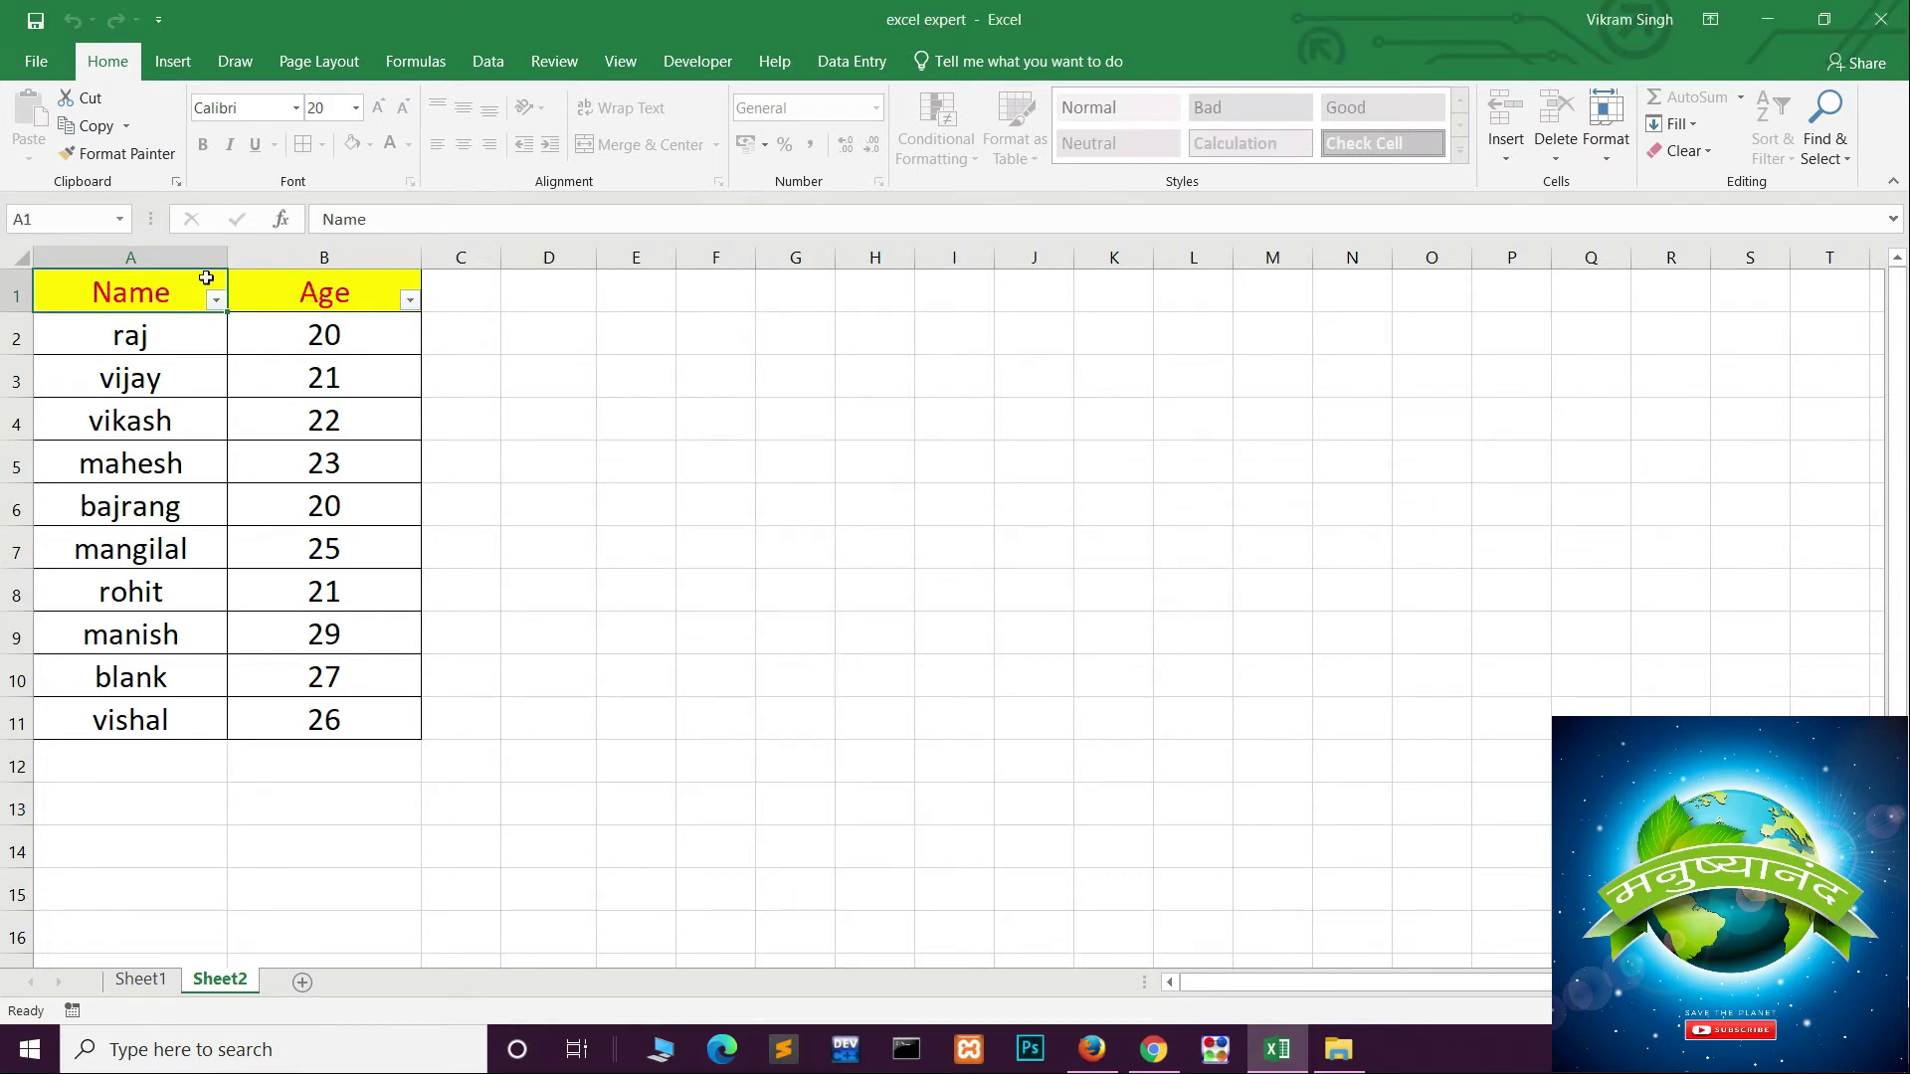
click(148, 331)
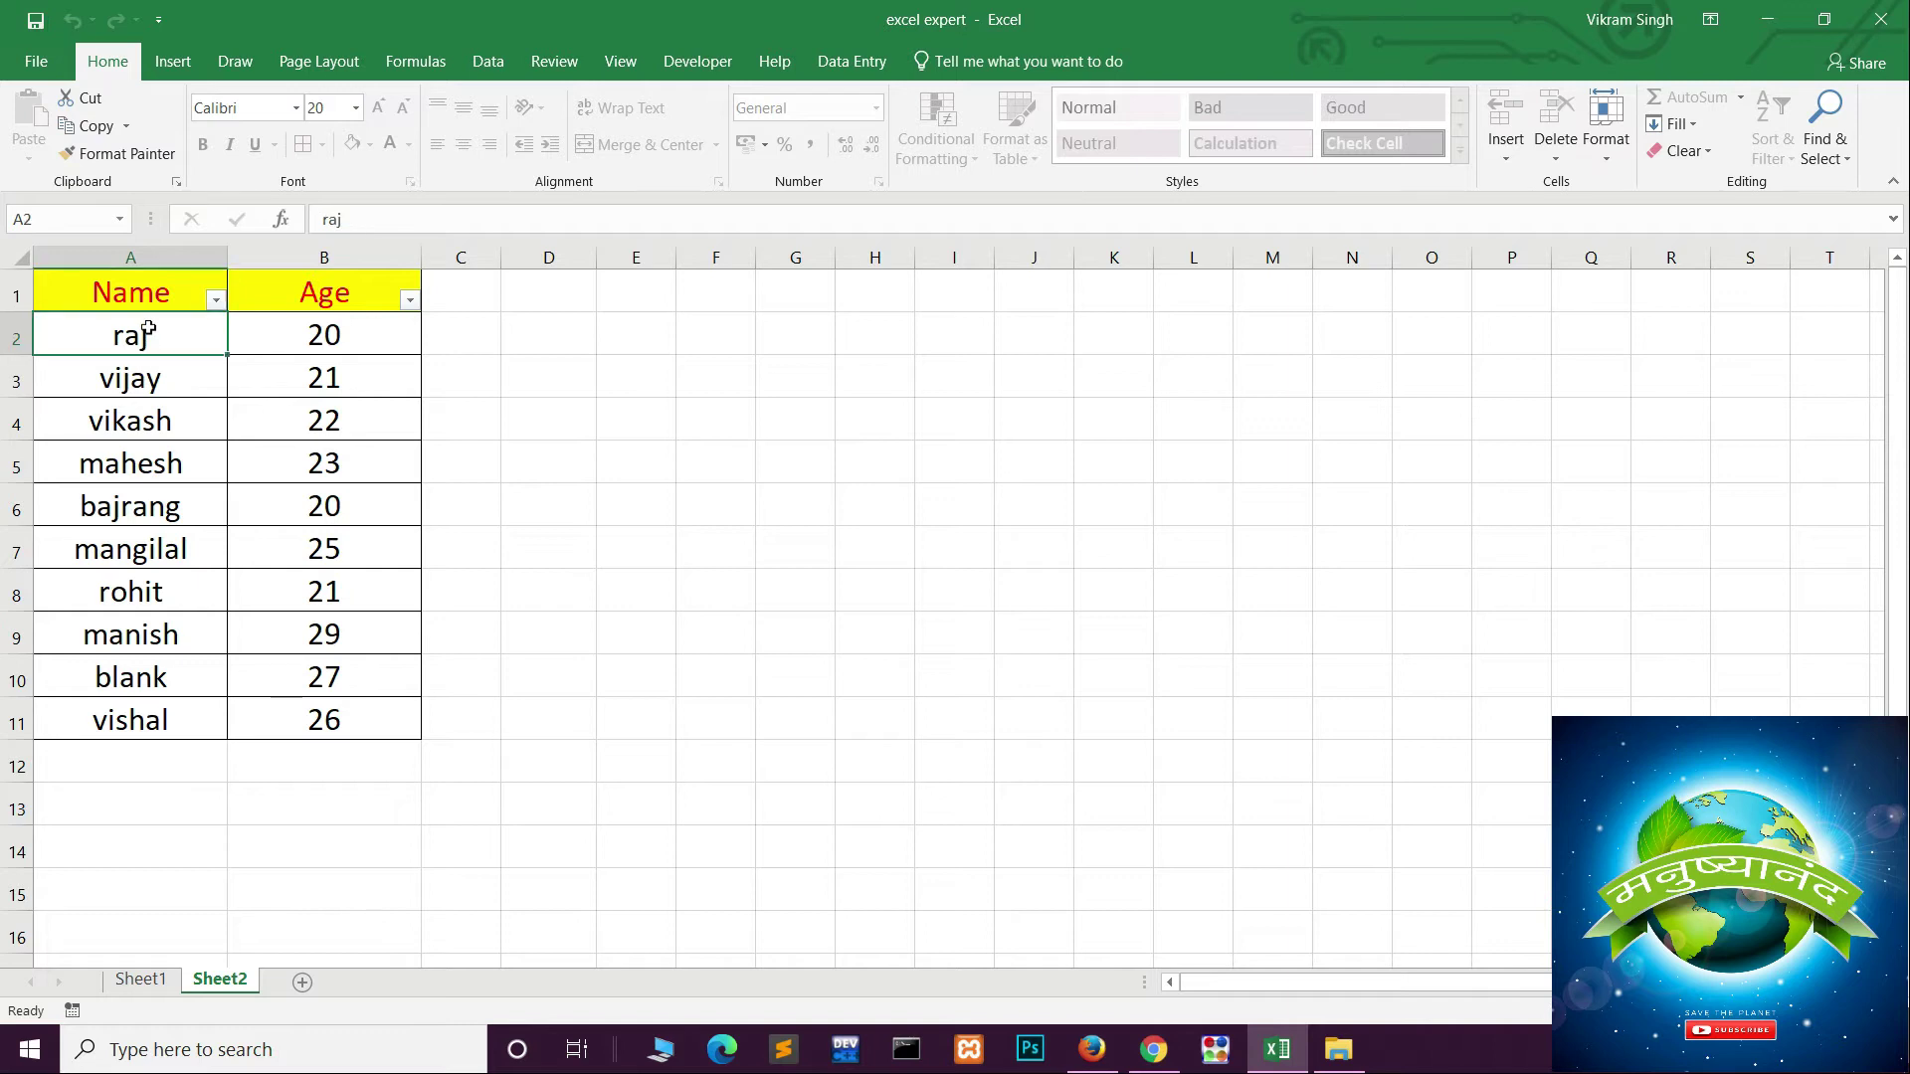
double_click(147, 330)
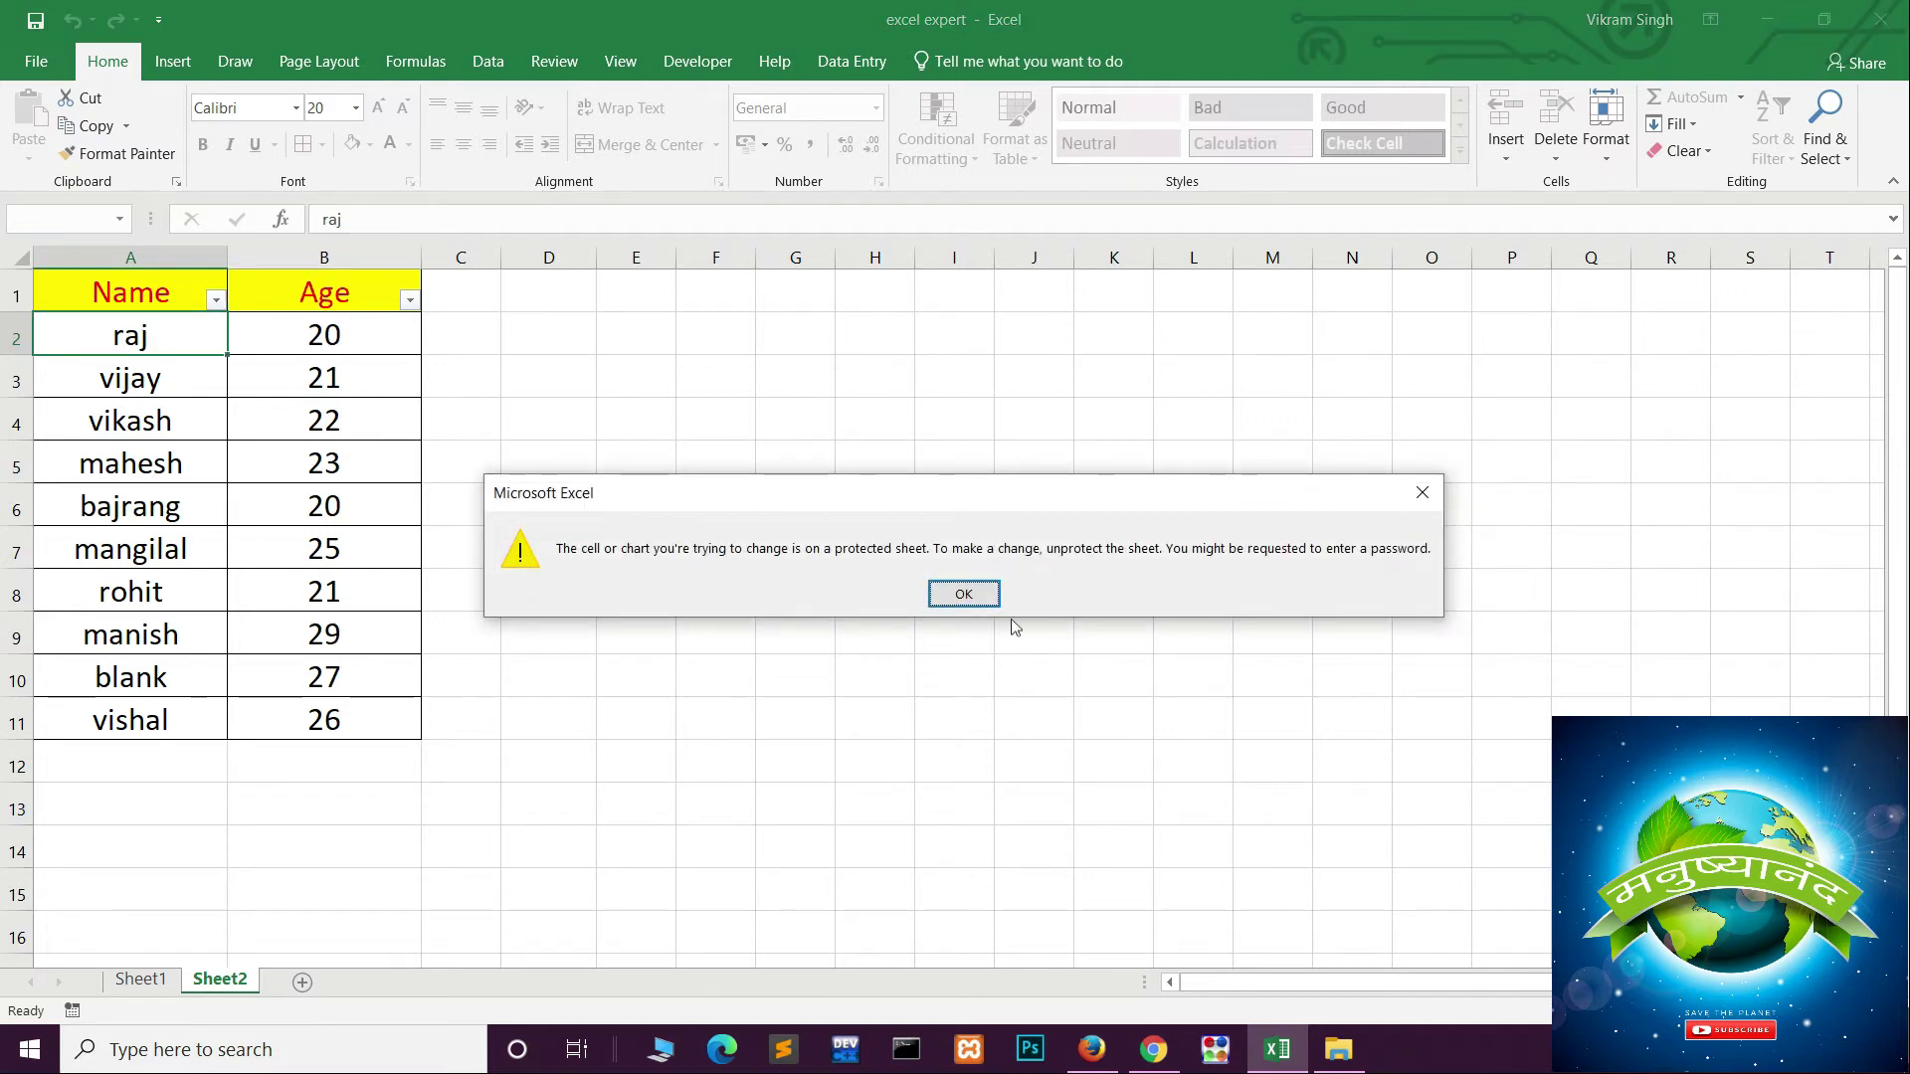
click(984, 596)
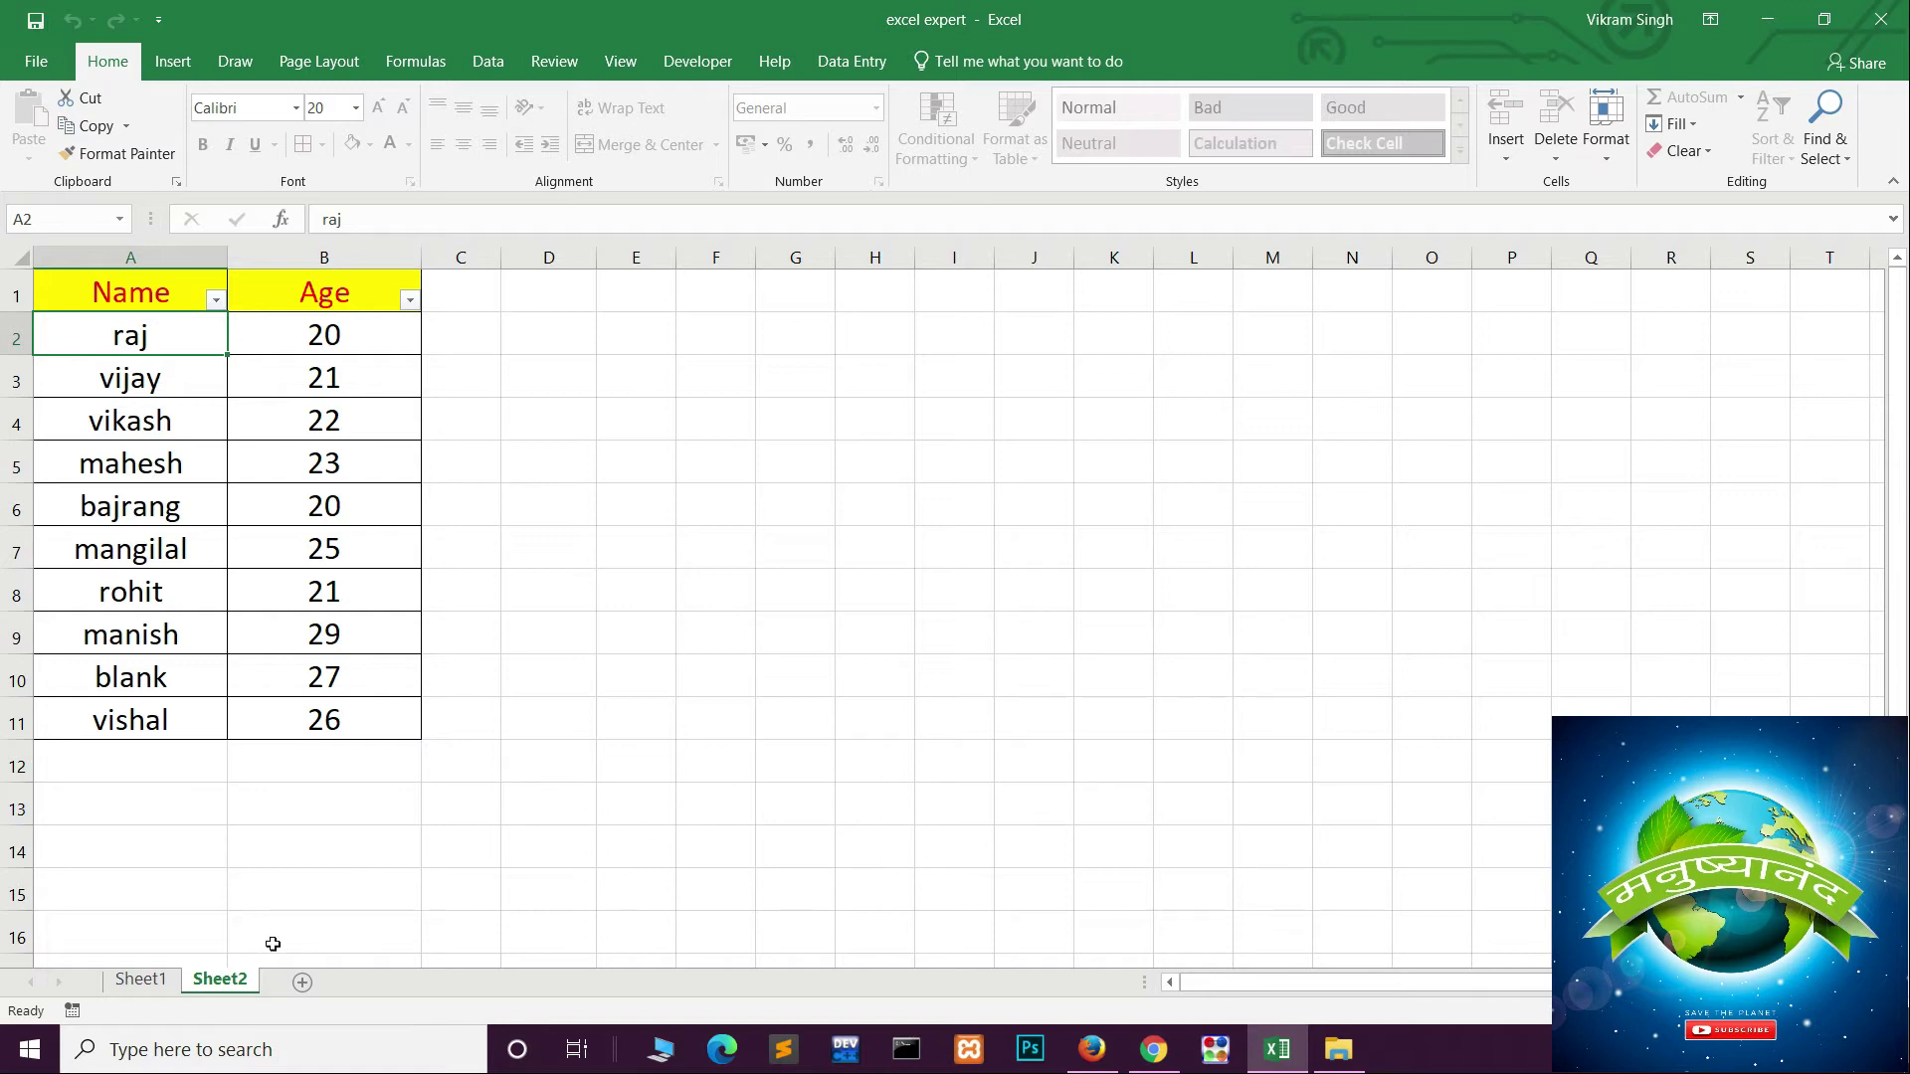
- Unprotect Sheet2 by entering its protection password
right_click(223, 986)
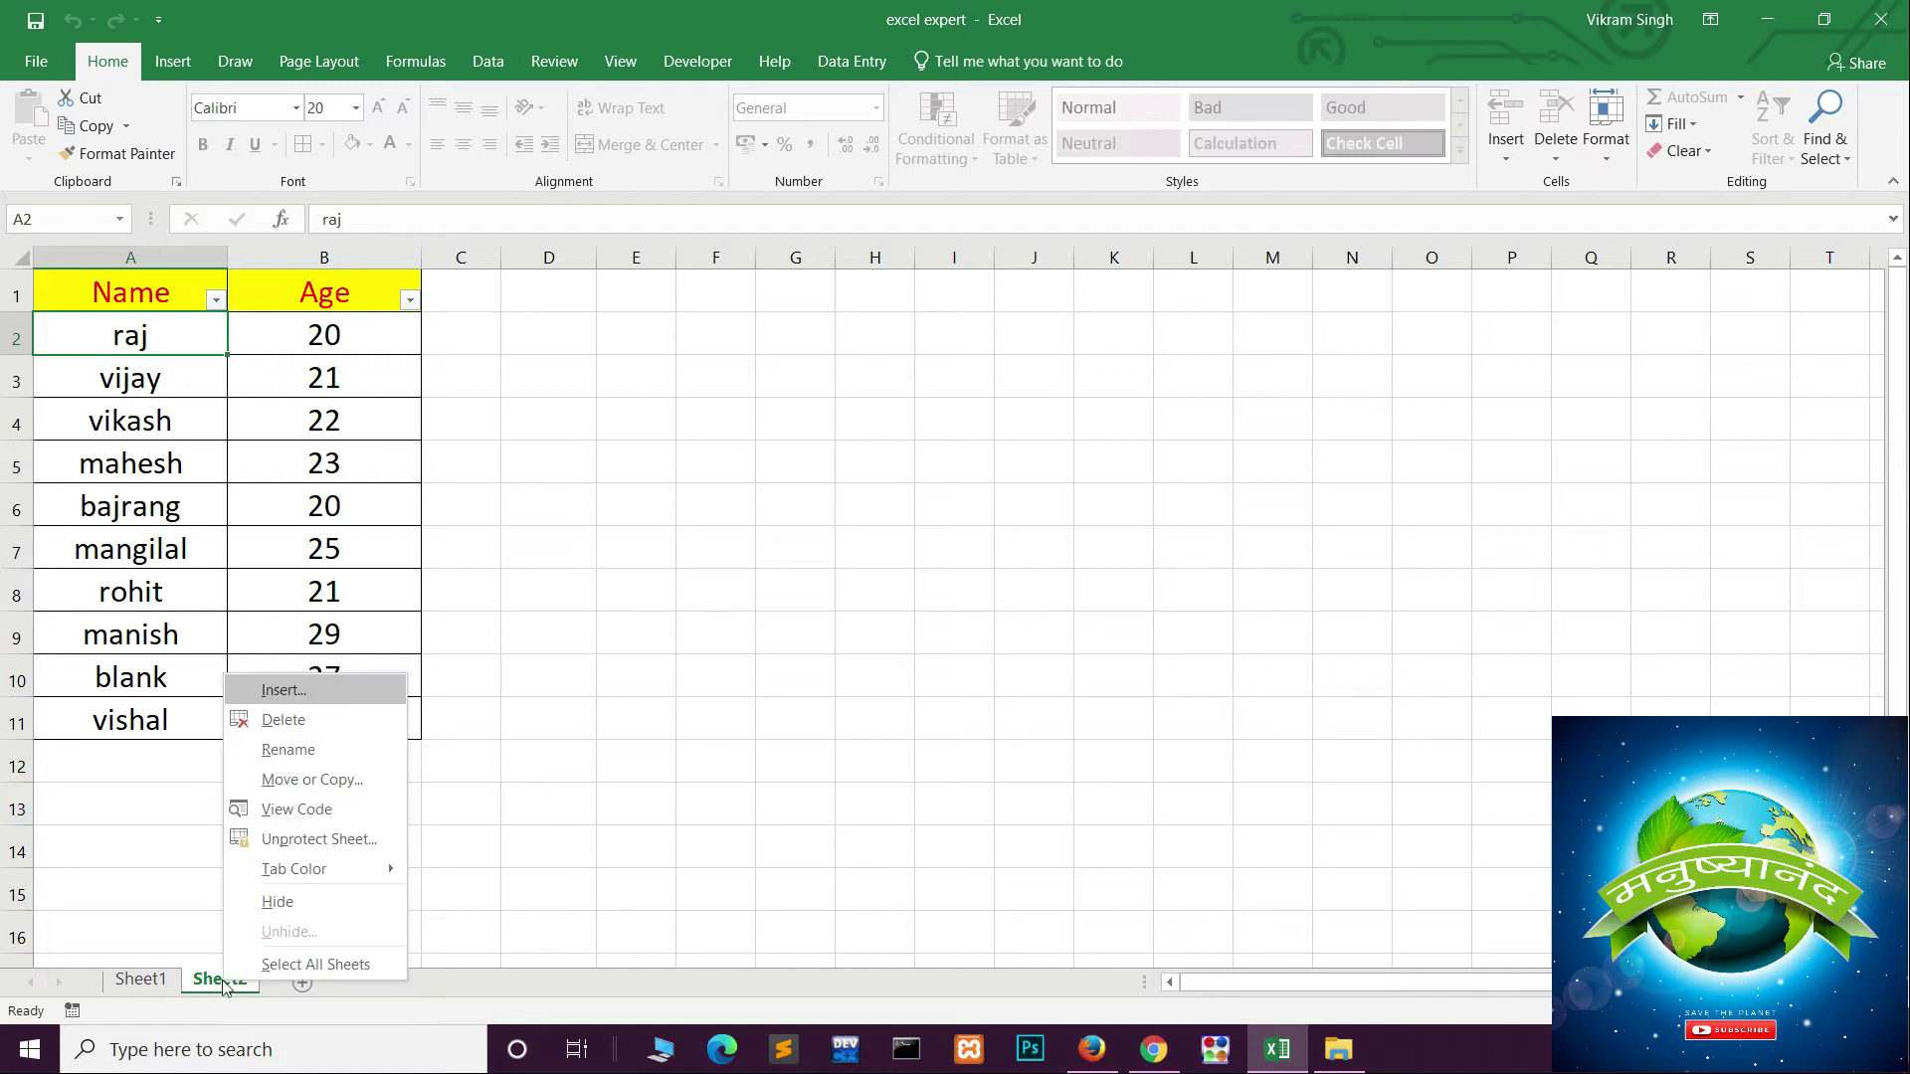
click(304, 848)
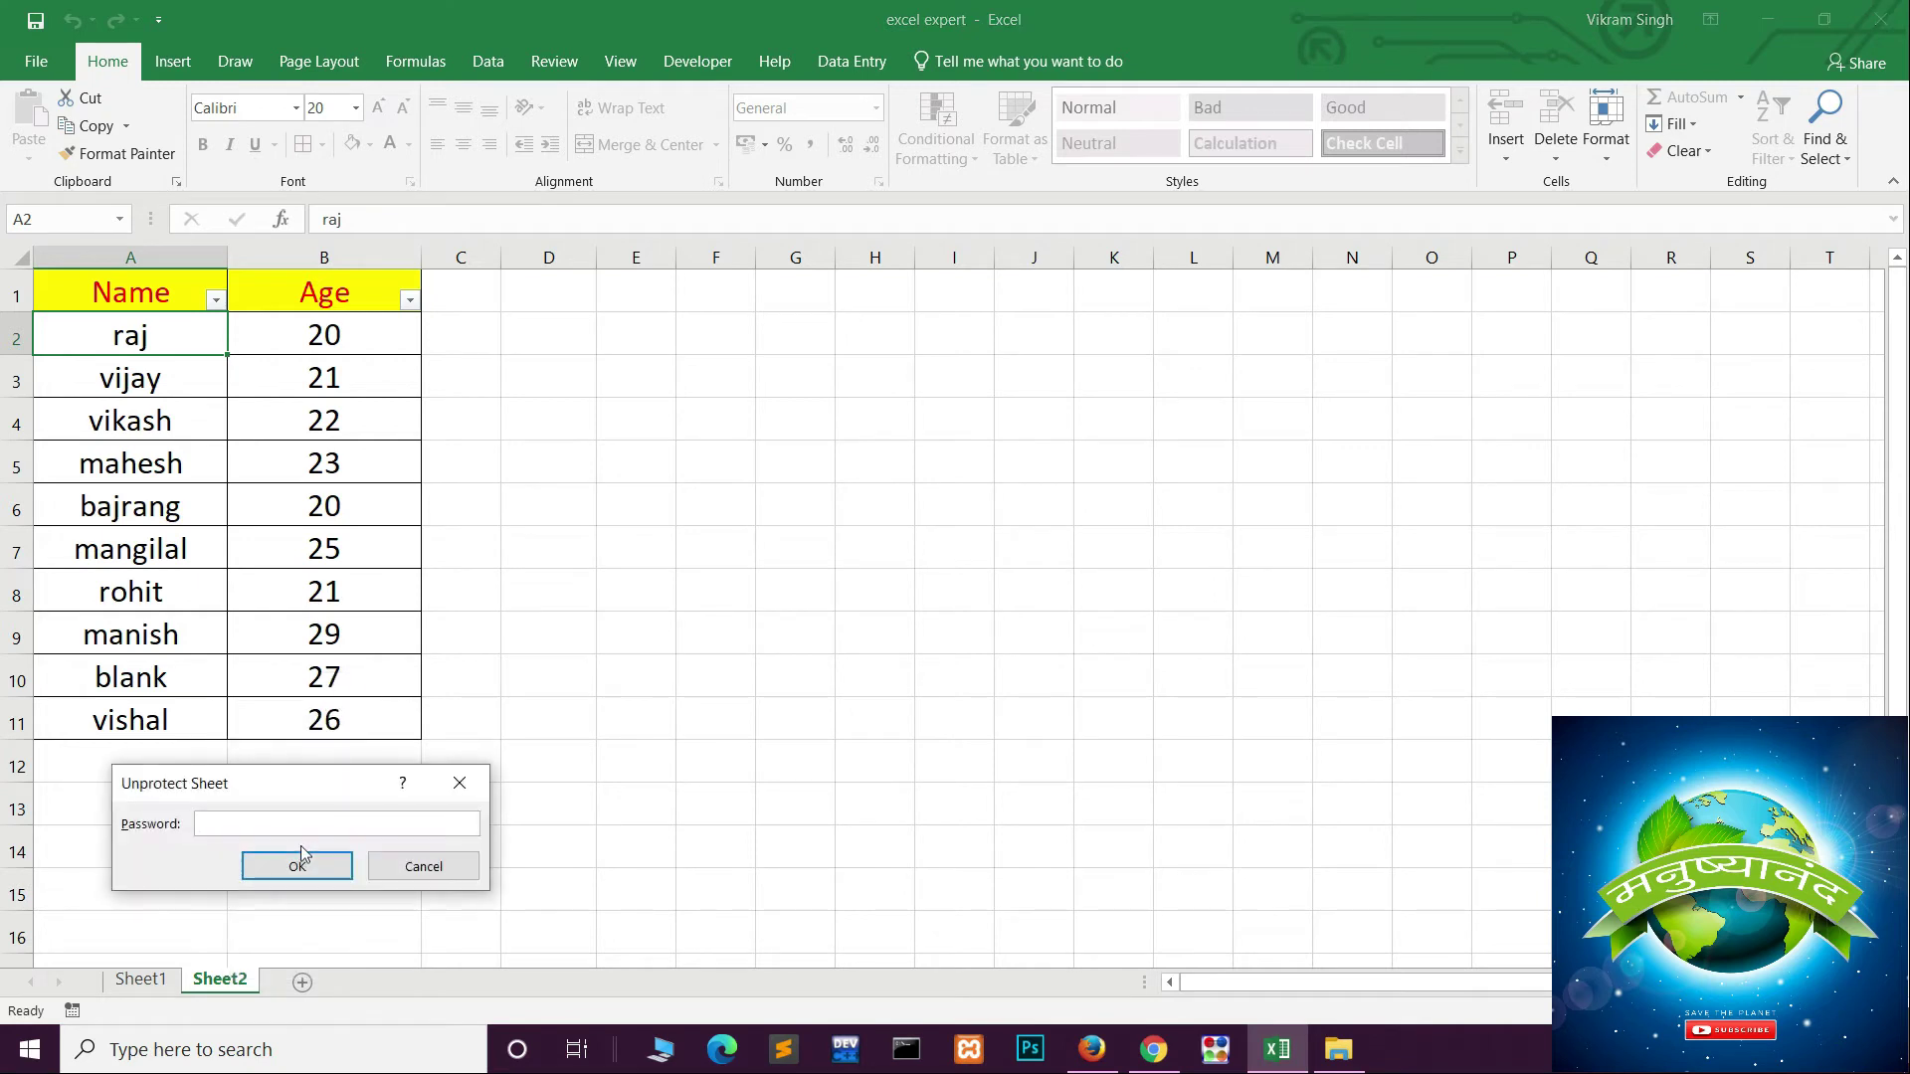
click(299, 865)
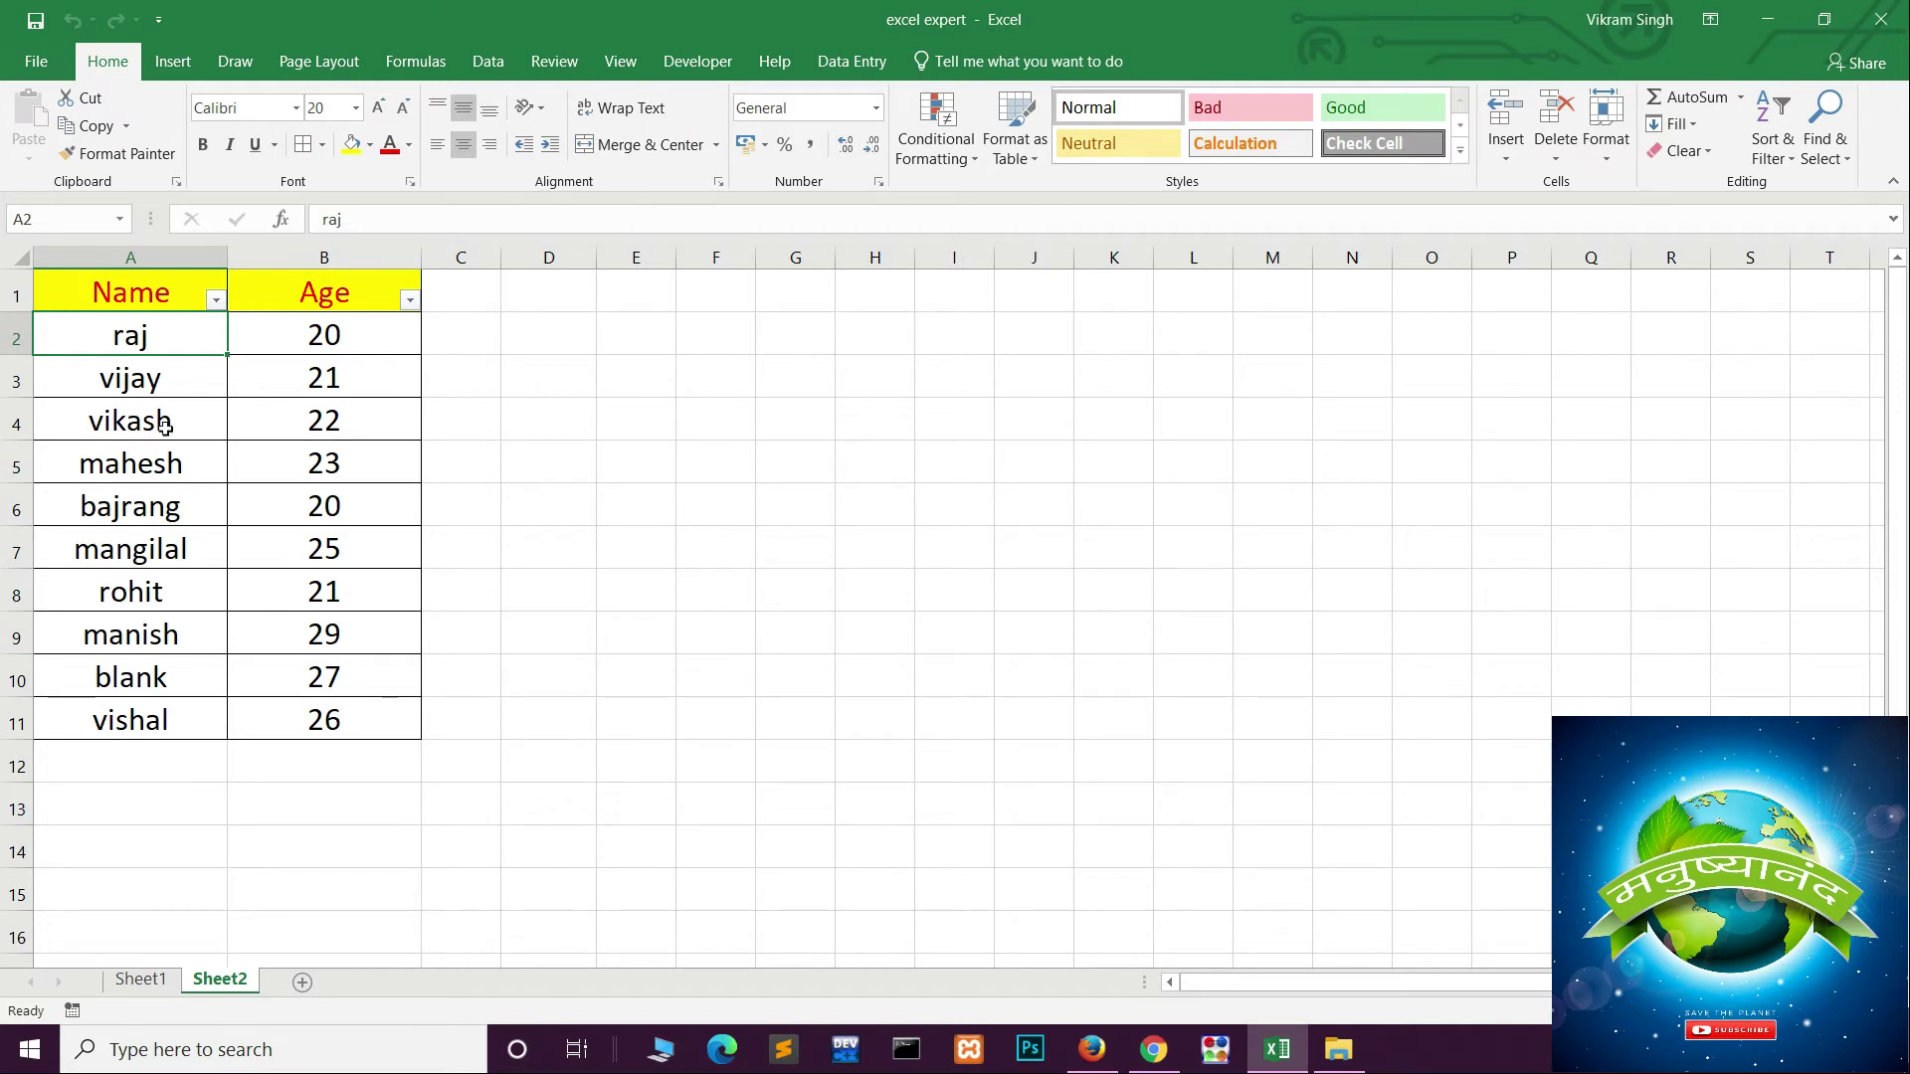
- Retype the names in A2:A4 capitalised as Raj, Vijay and Vikash
text(Raj)
key(Return)
text(V)
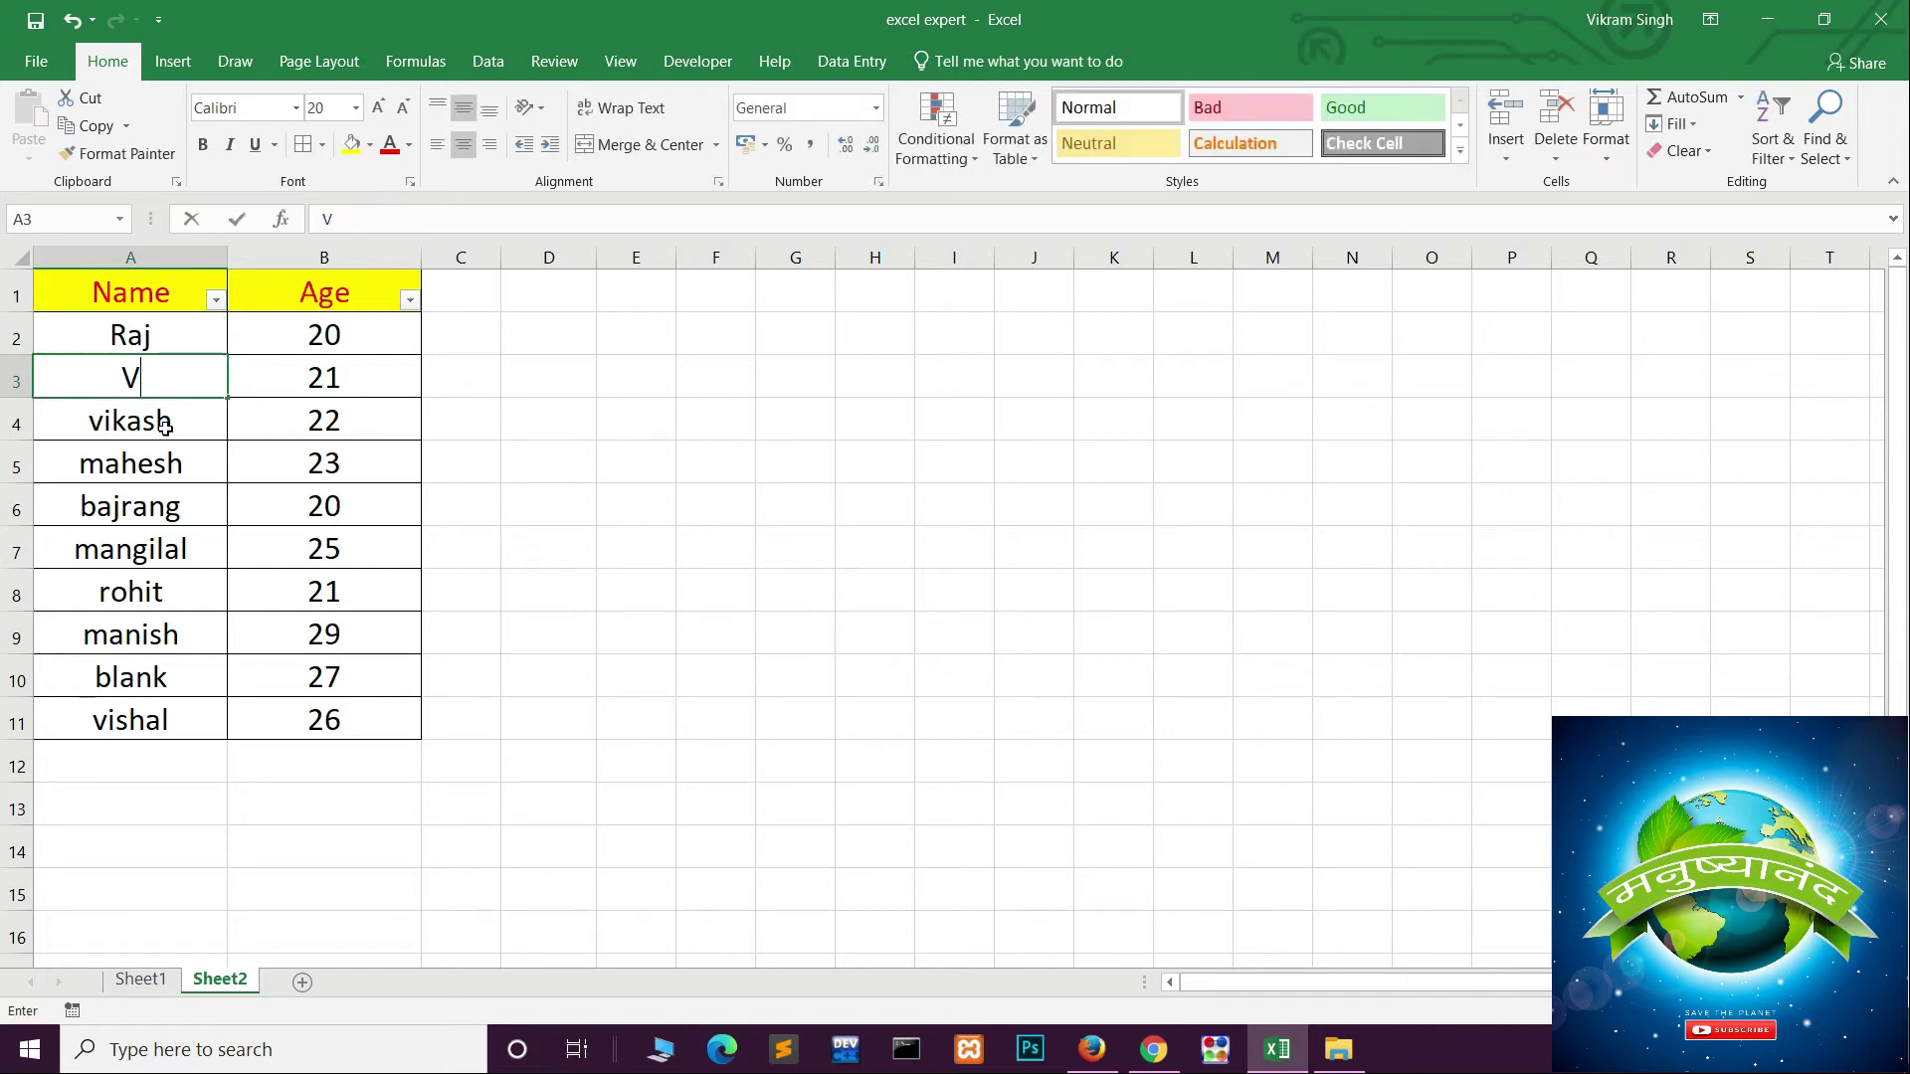
text(ijay)
key(Return)
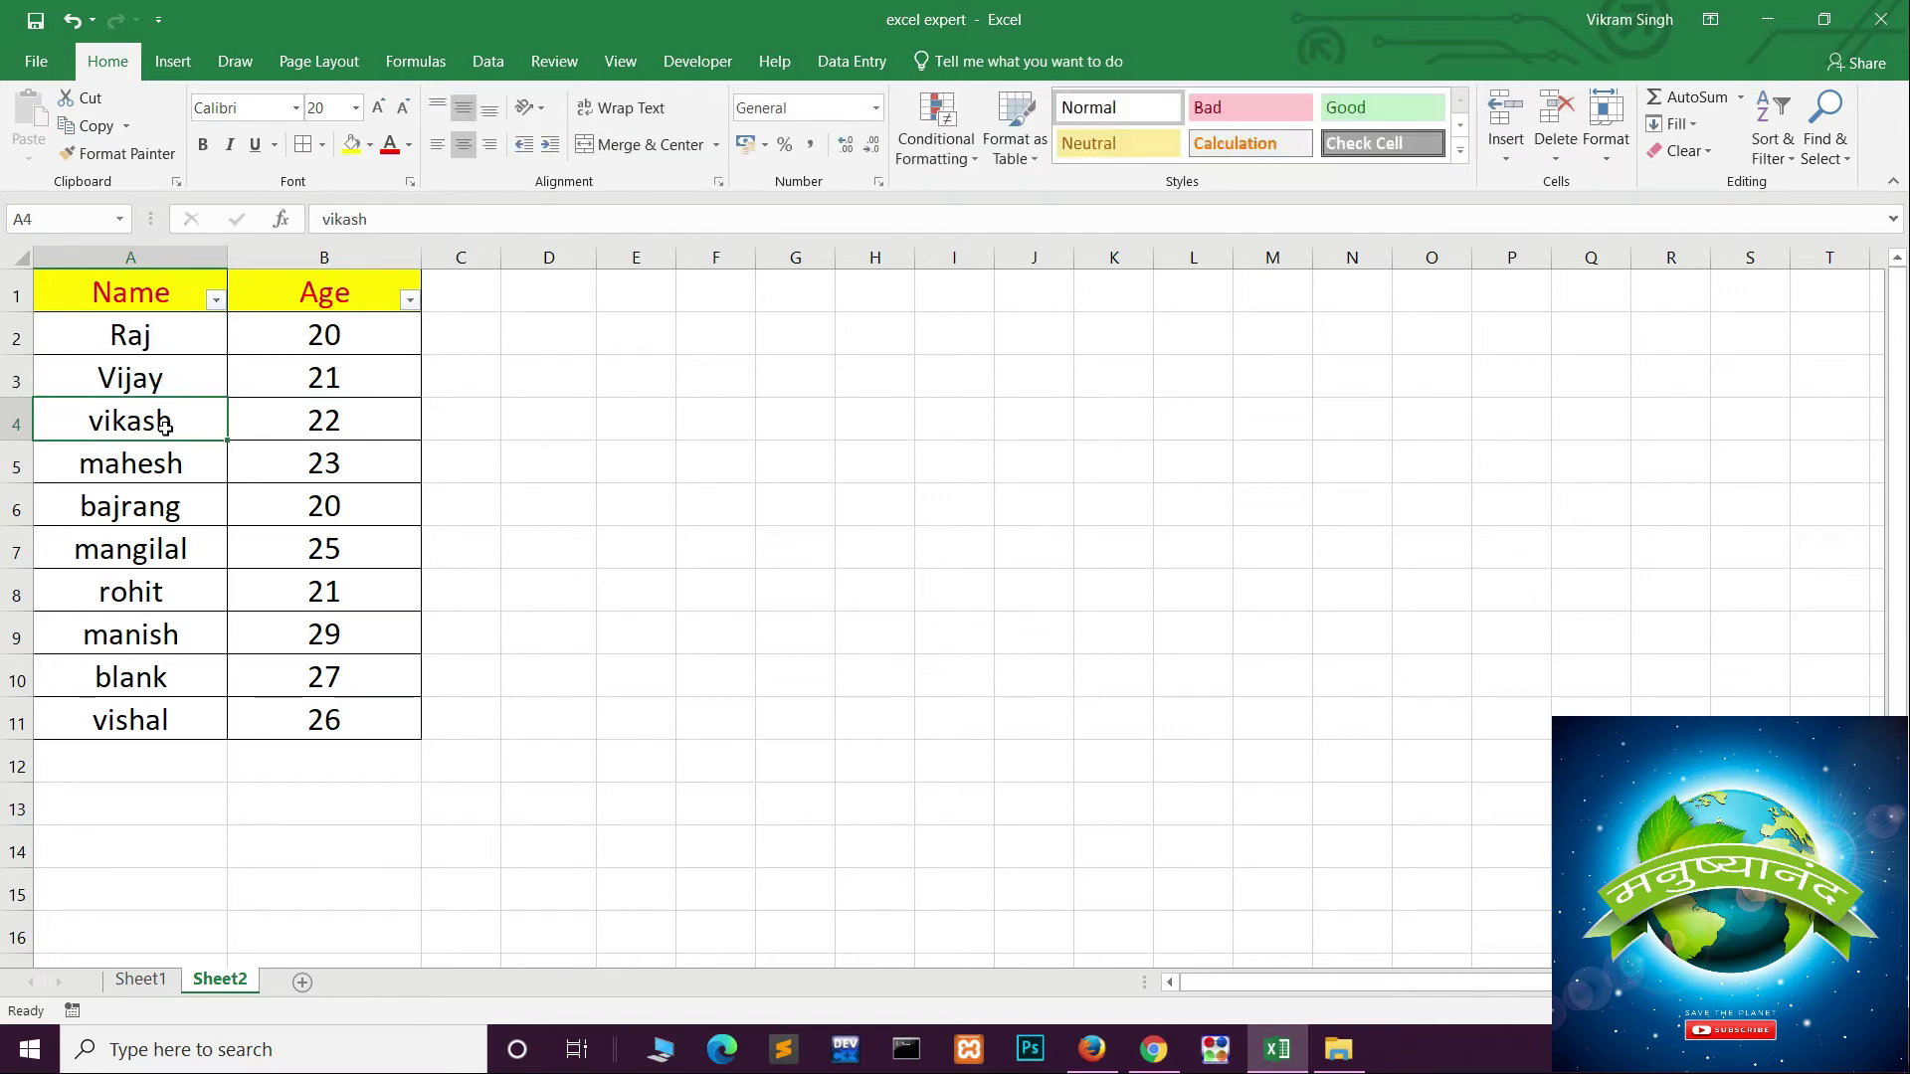
text(Vikash)
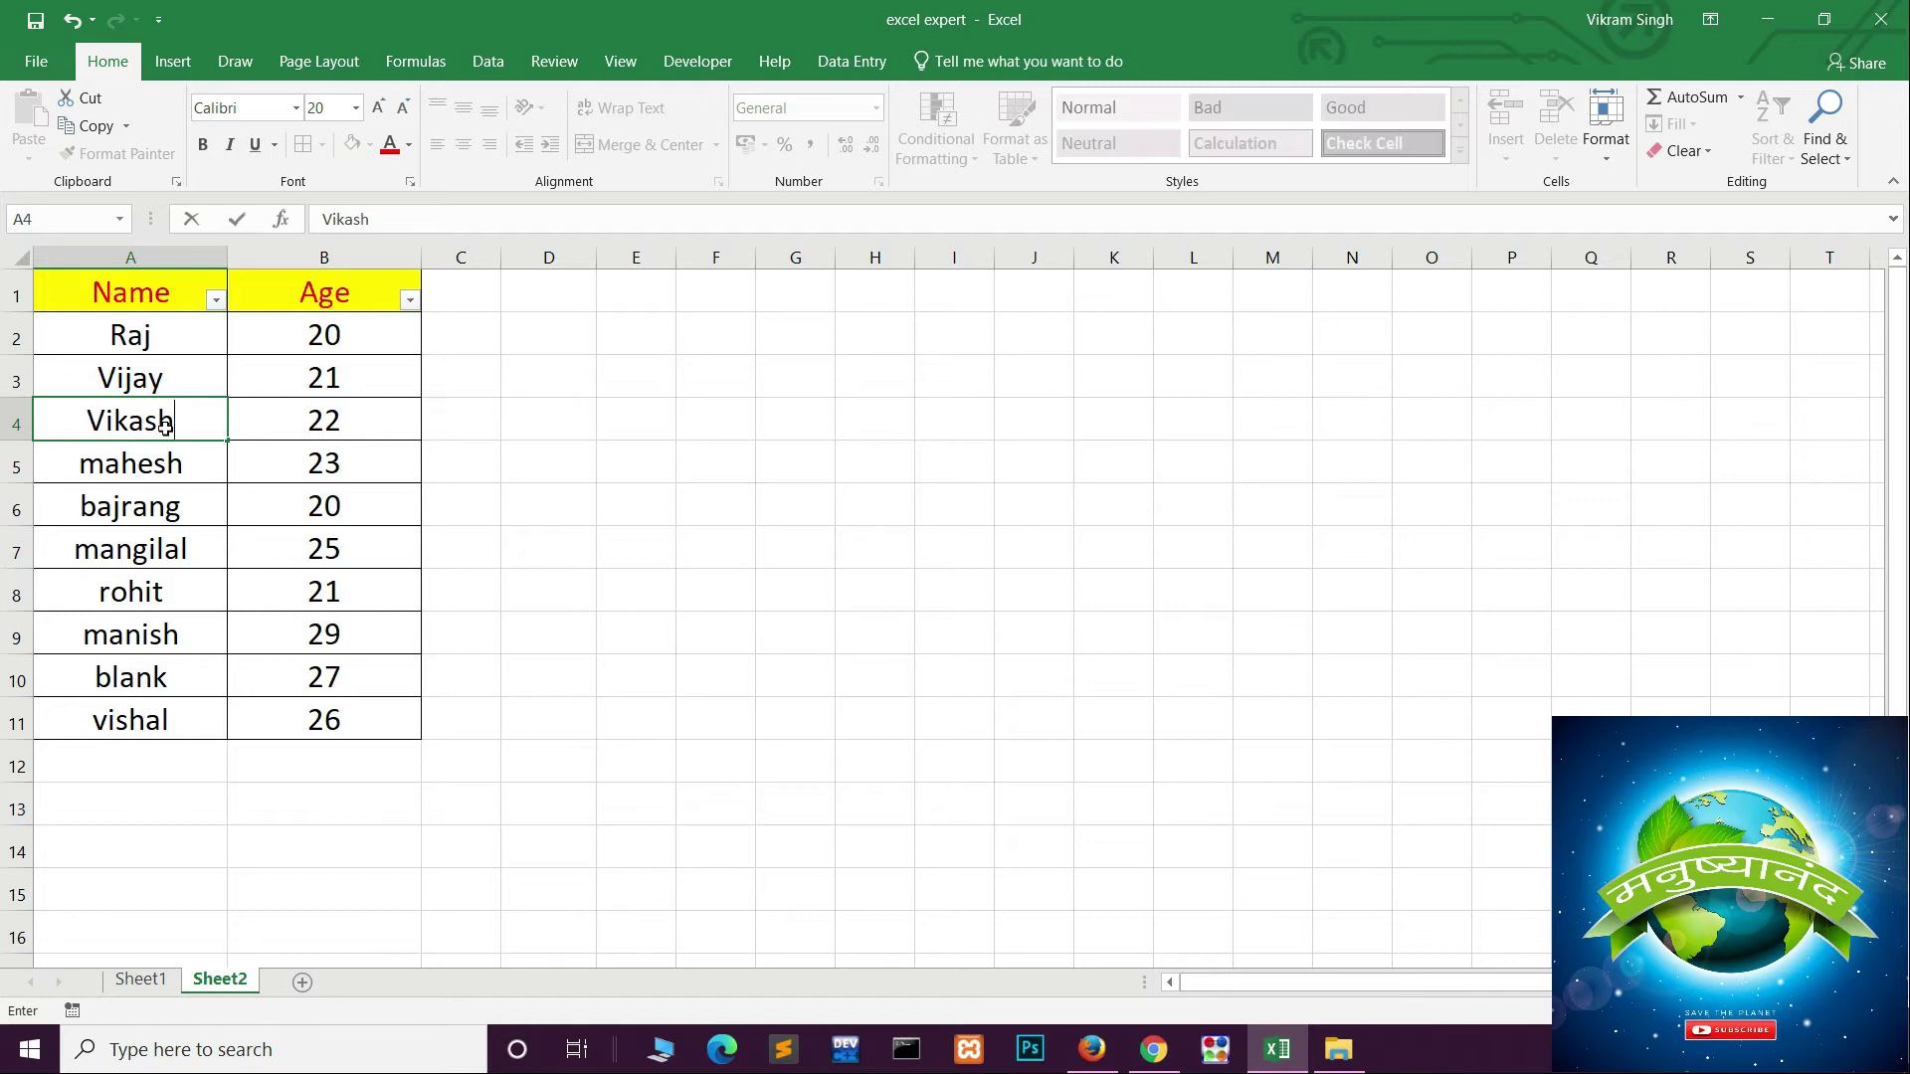
key(Return)
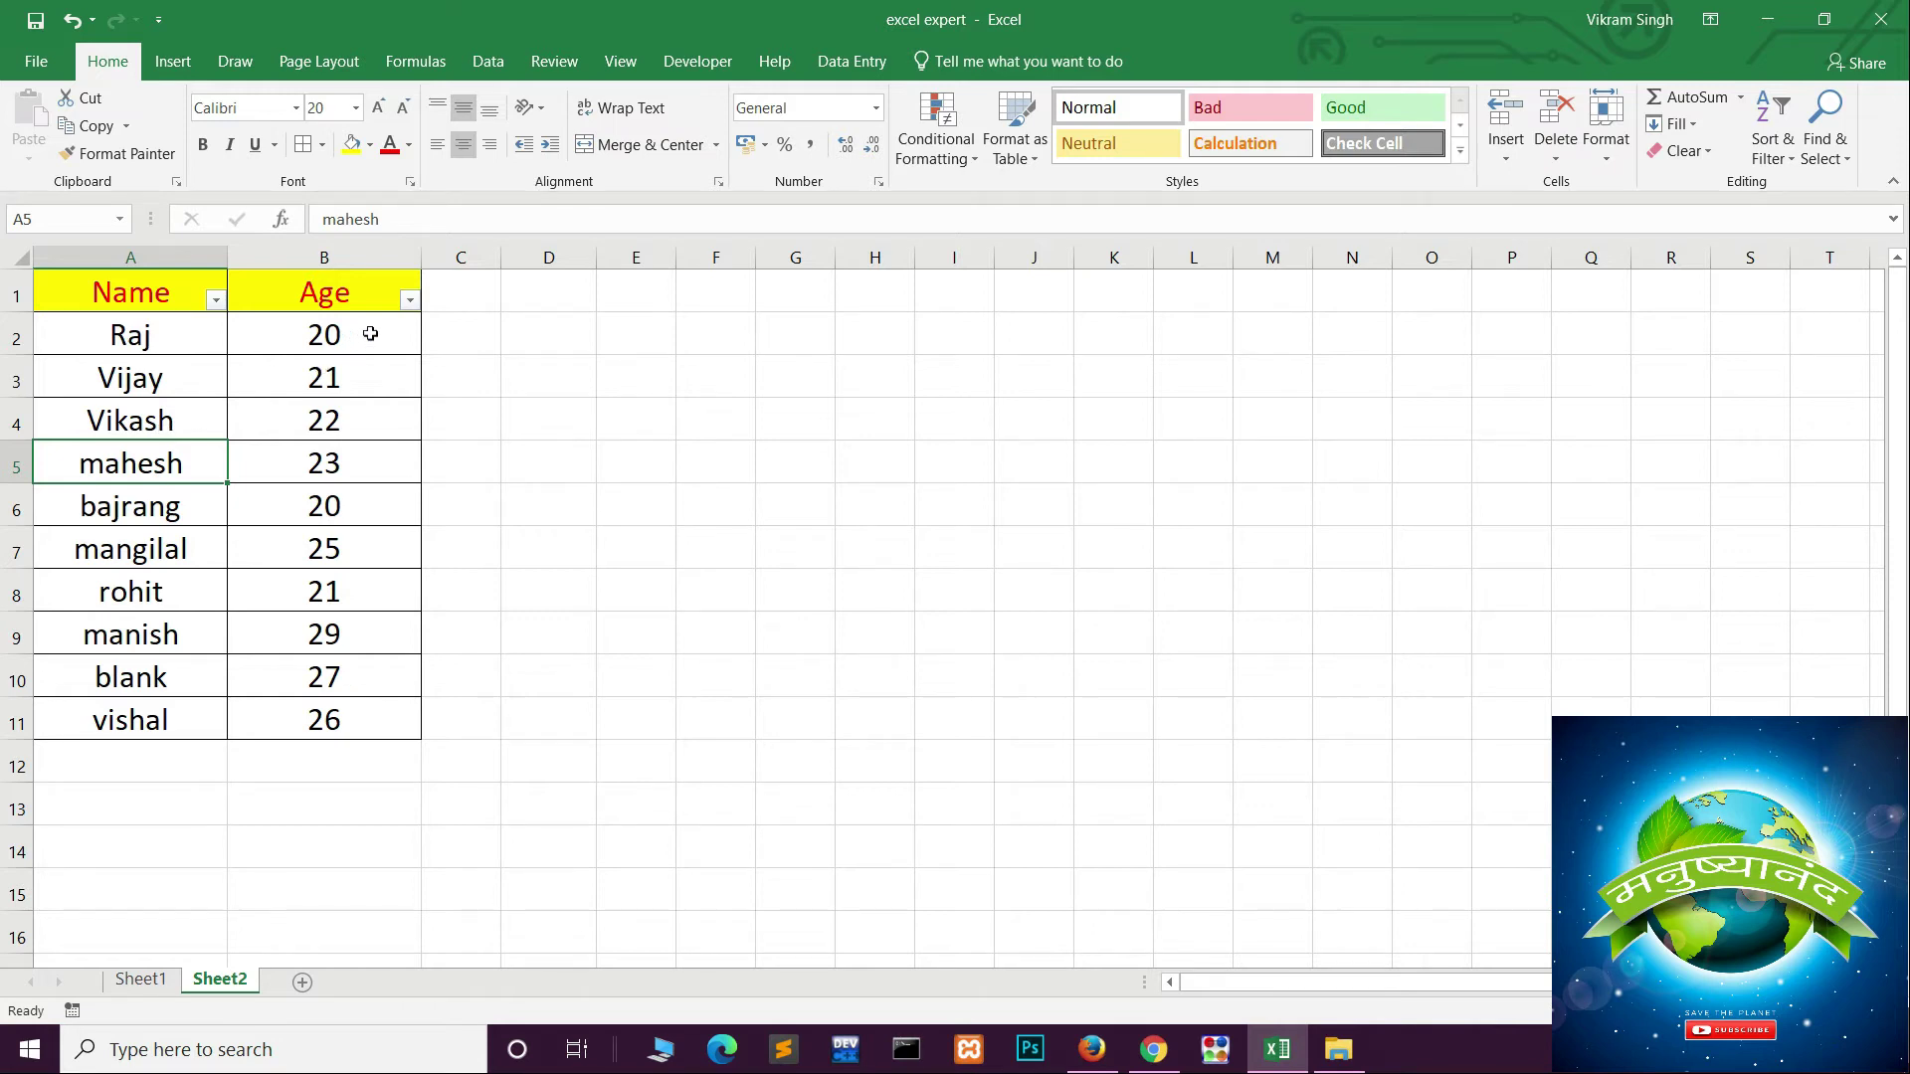
- Select the Age values B2:B11 and bring up Format Cells for them
click(370, 334)
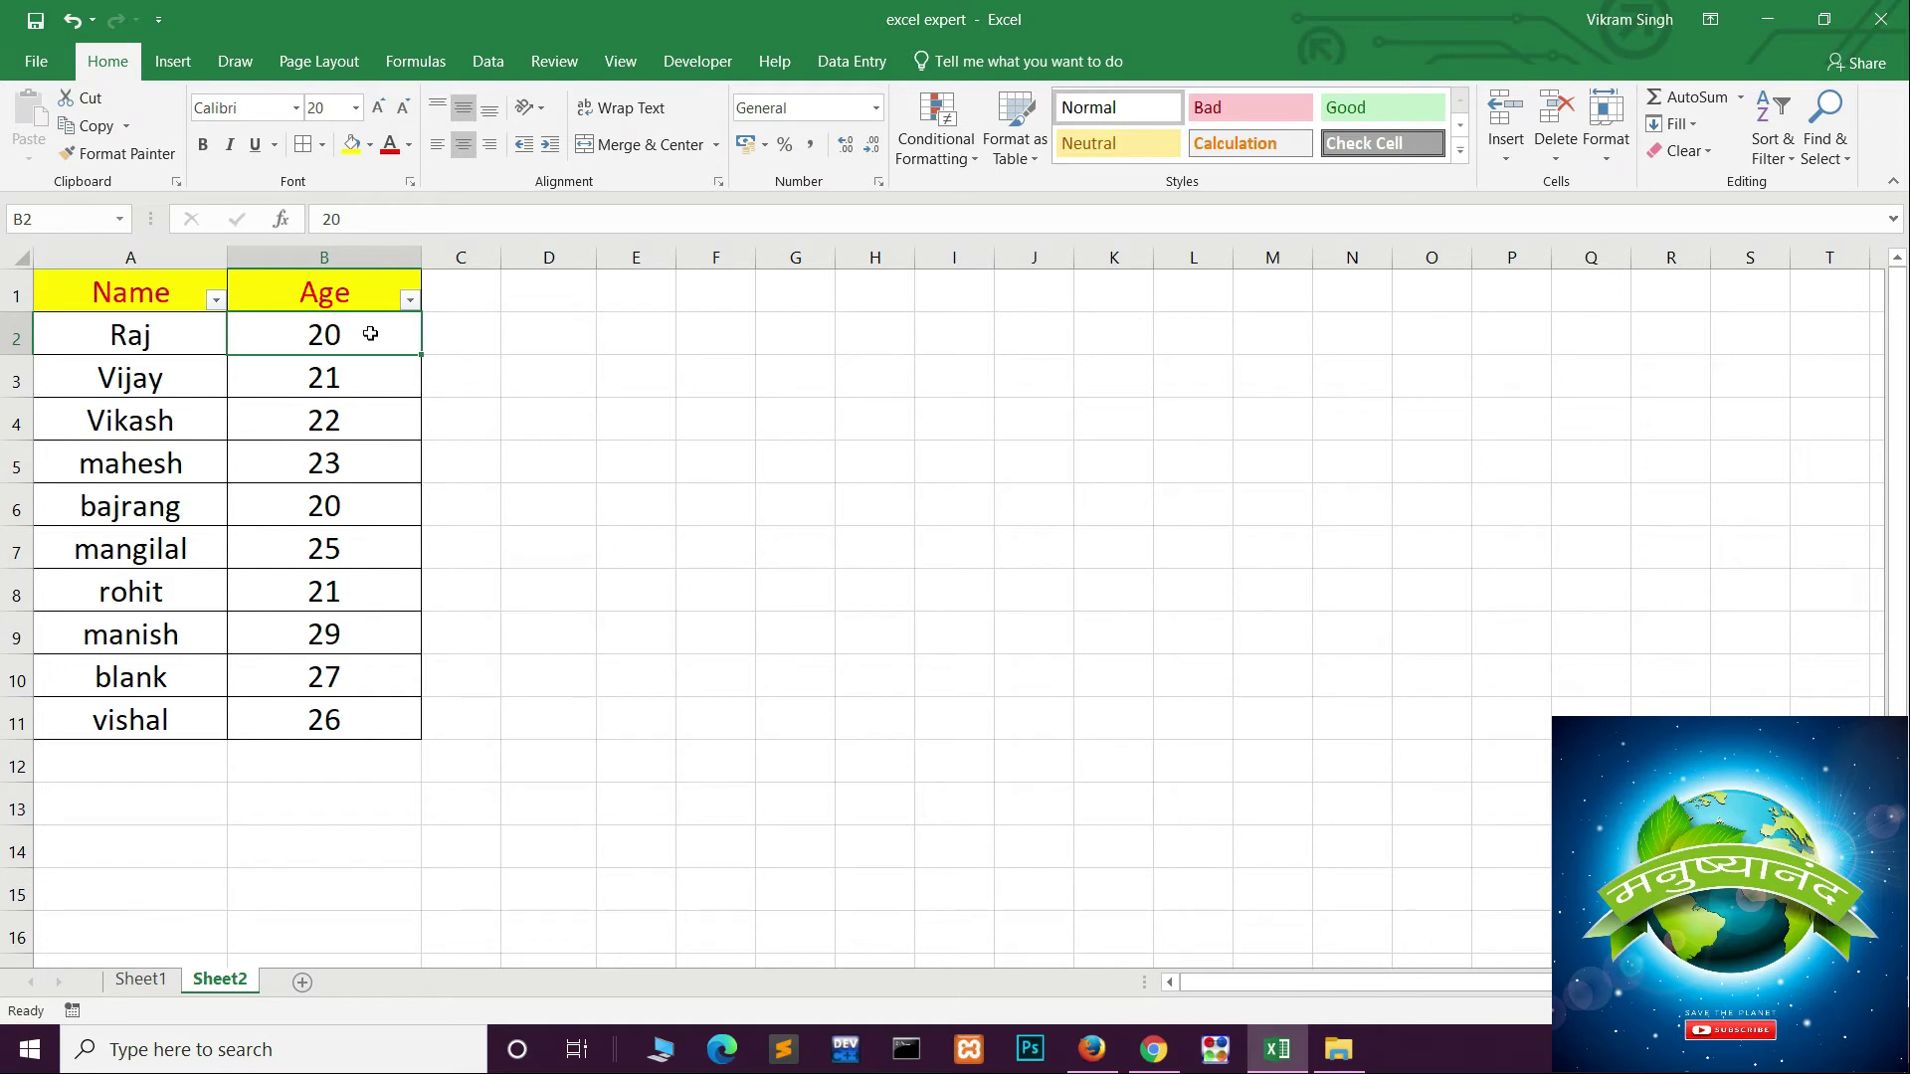
key(shift+Down)
key(shift+Down)
key(shift+Down)
key(shift+Down)
key(shift+Down)
key(shift+Down)
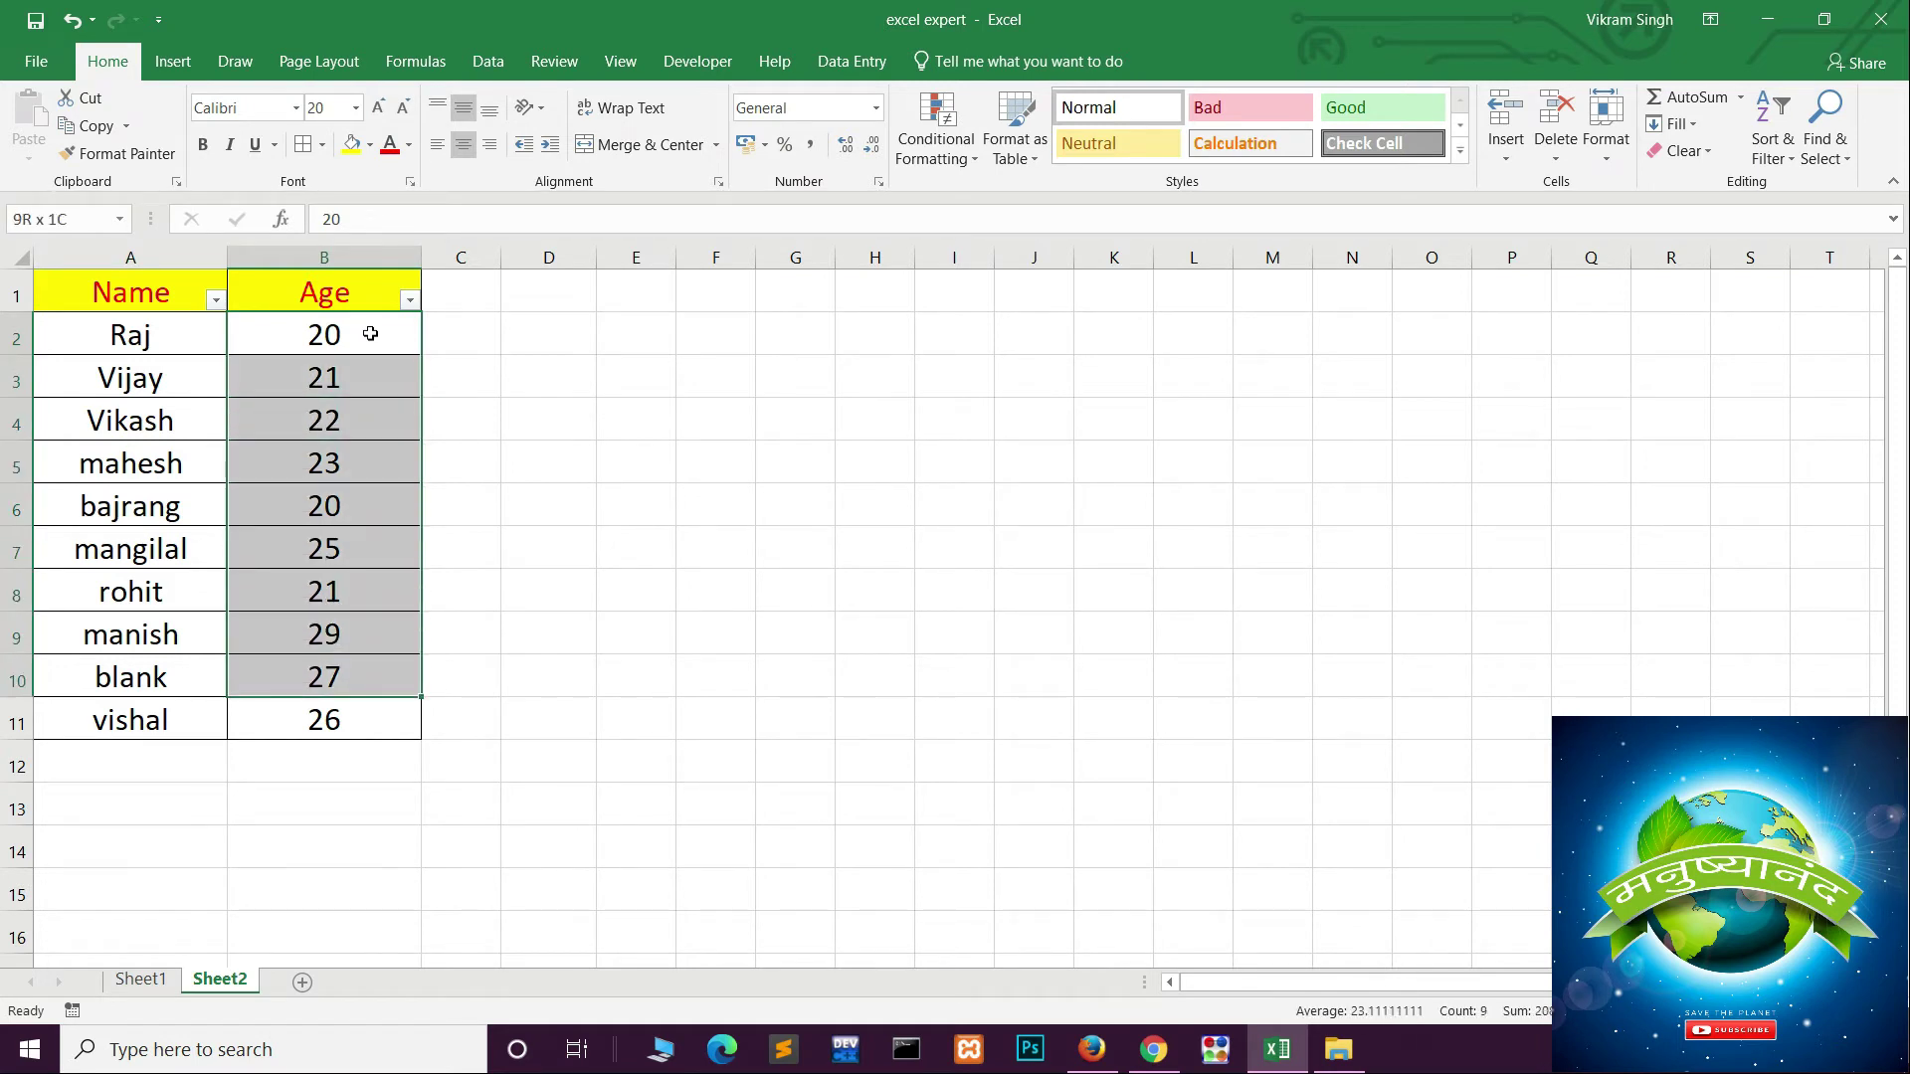
key(shift+Down)
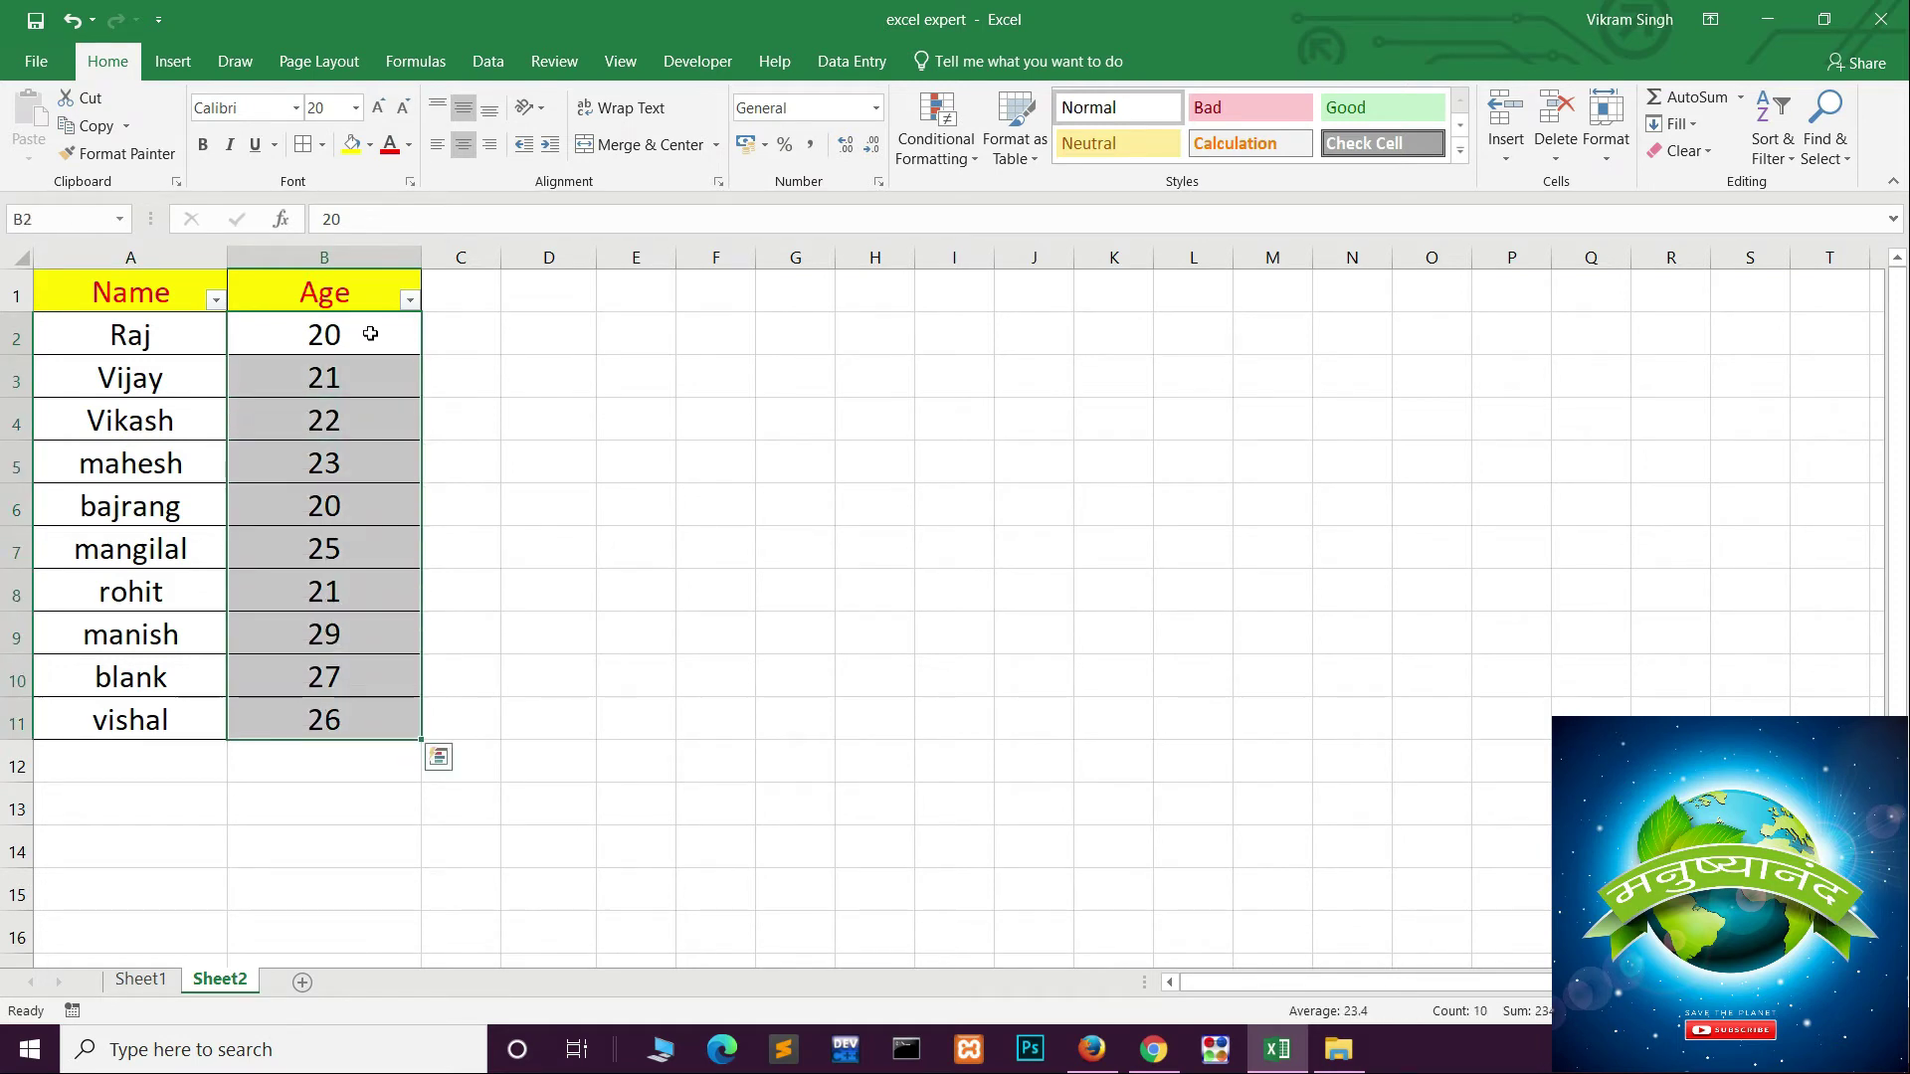
right_click(370, 334)
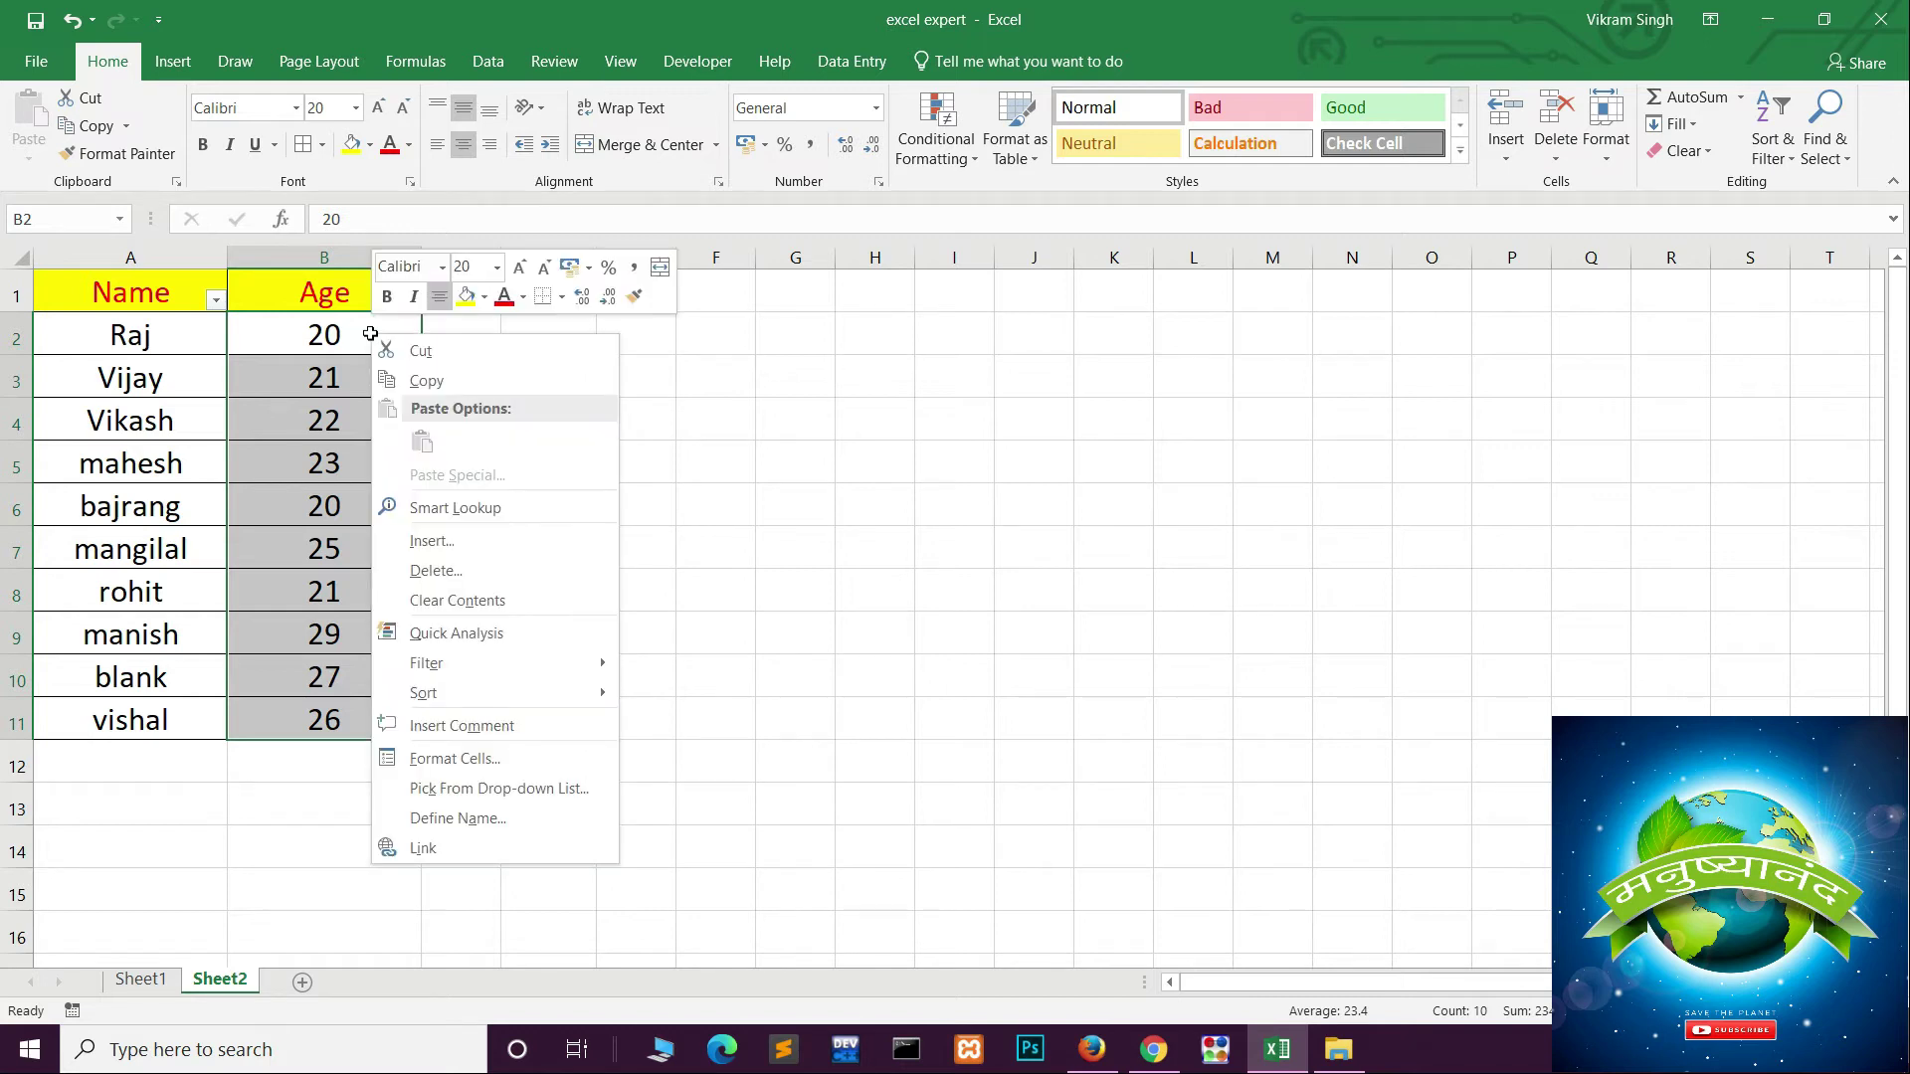
click(477, 761)
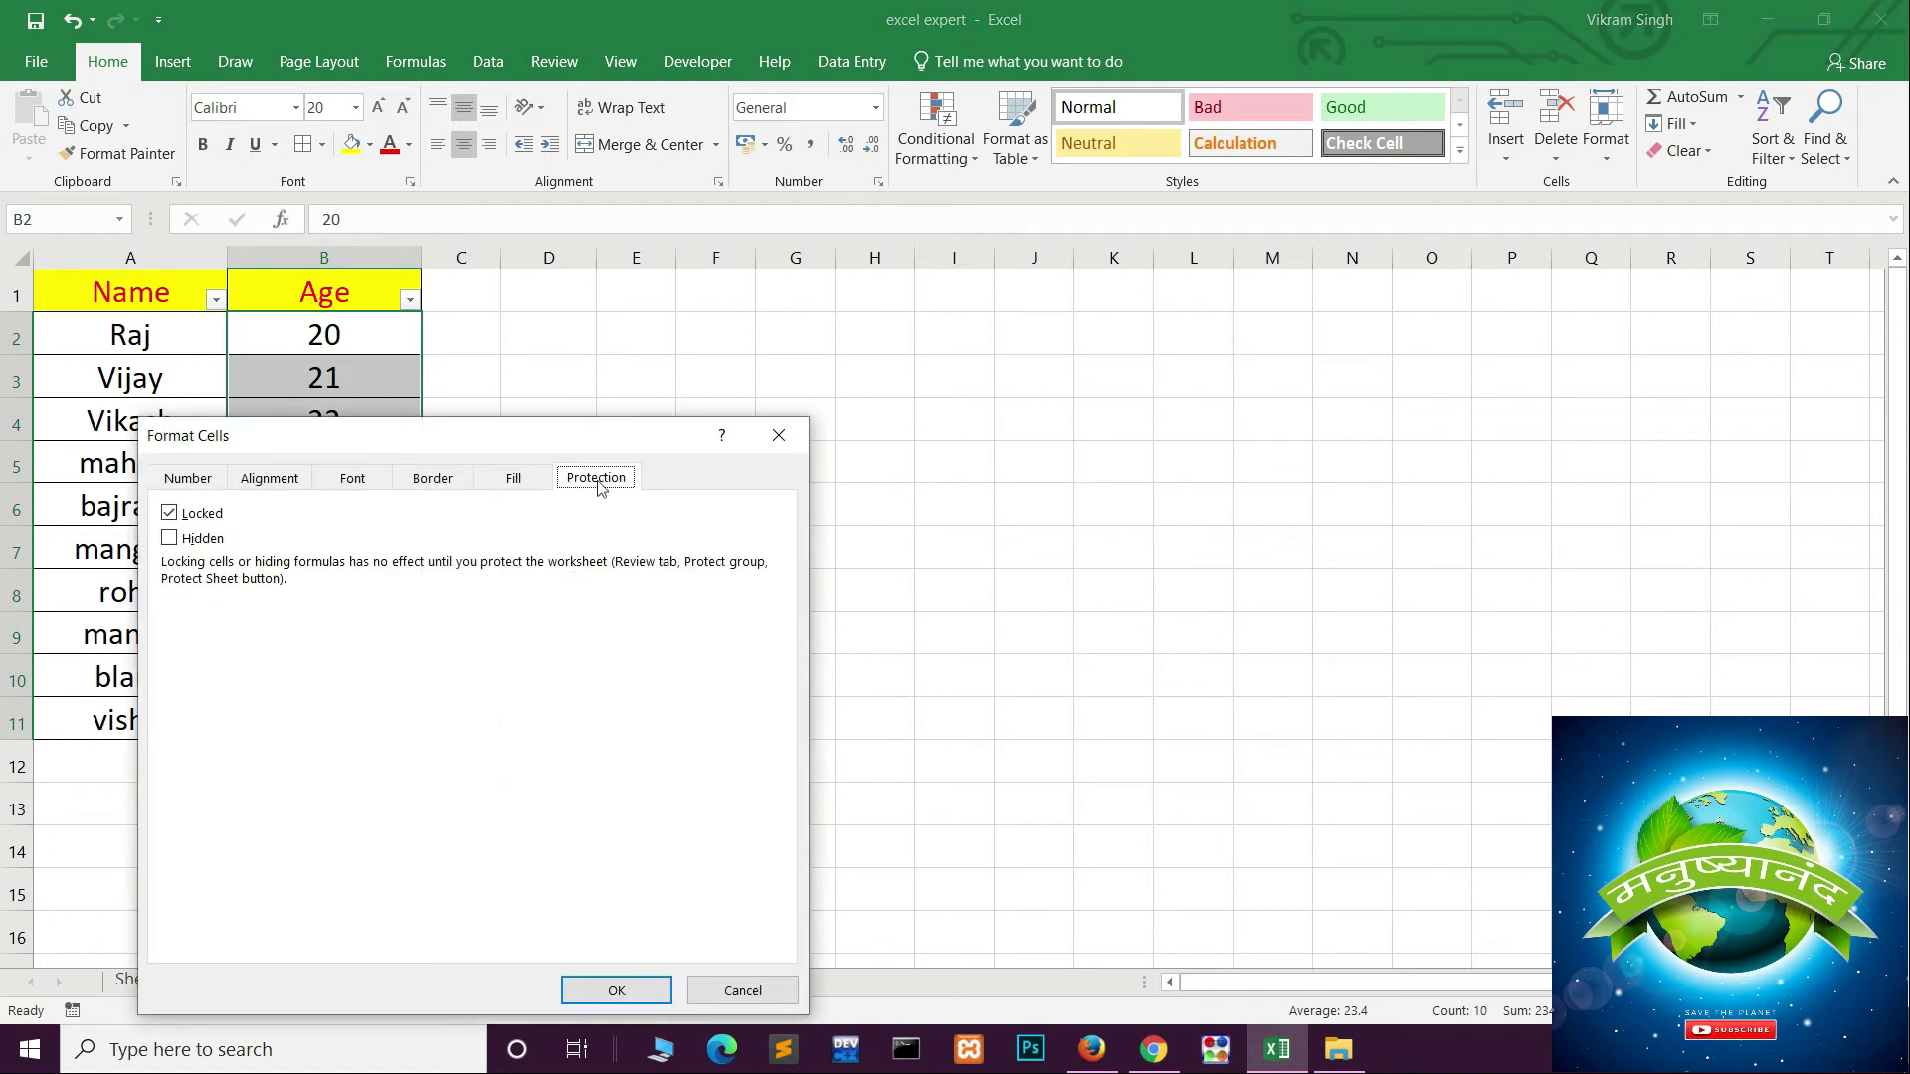
- On the Protection tab, clear Locked for the Age cells and apply it
click(199, 490)
click(261, 482)
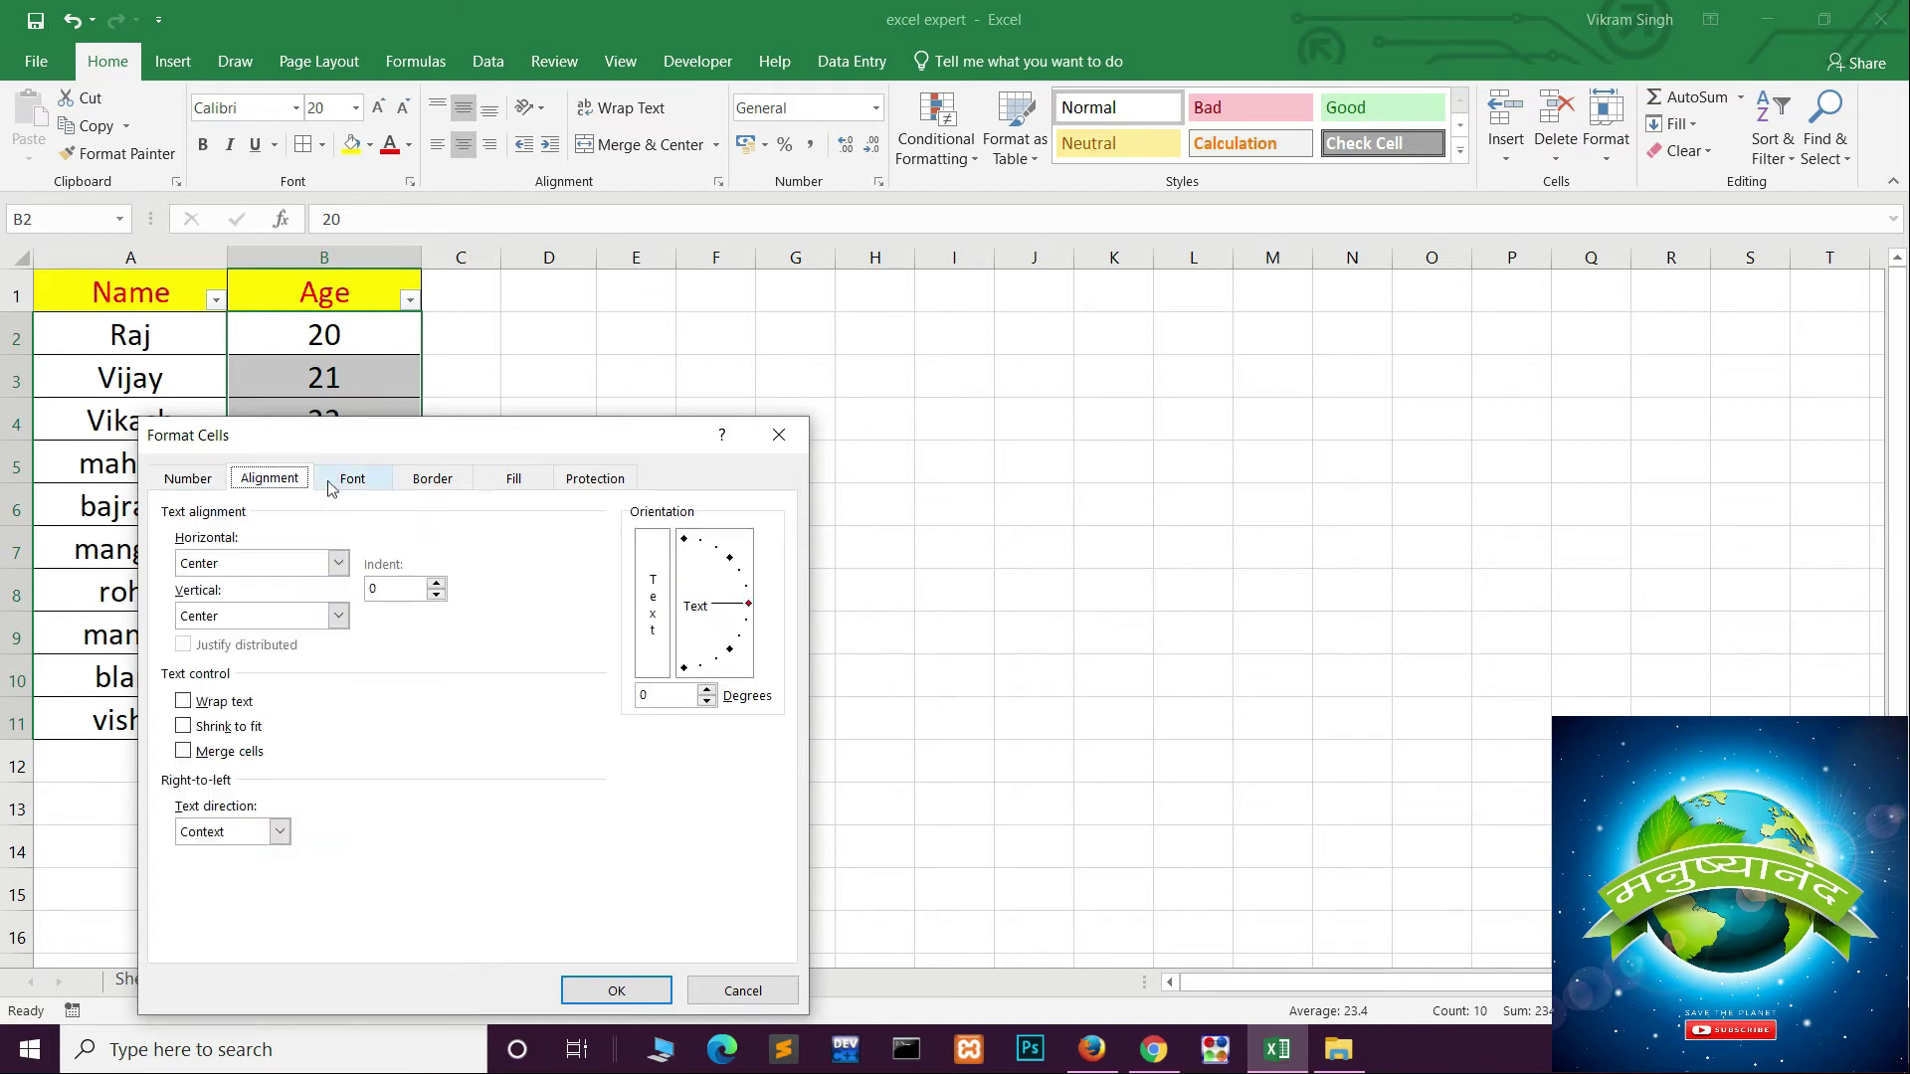
click(350, 483)
click(428, 489)
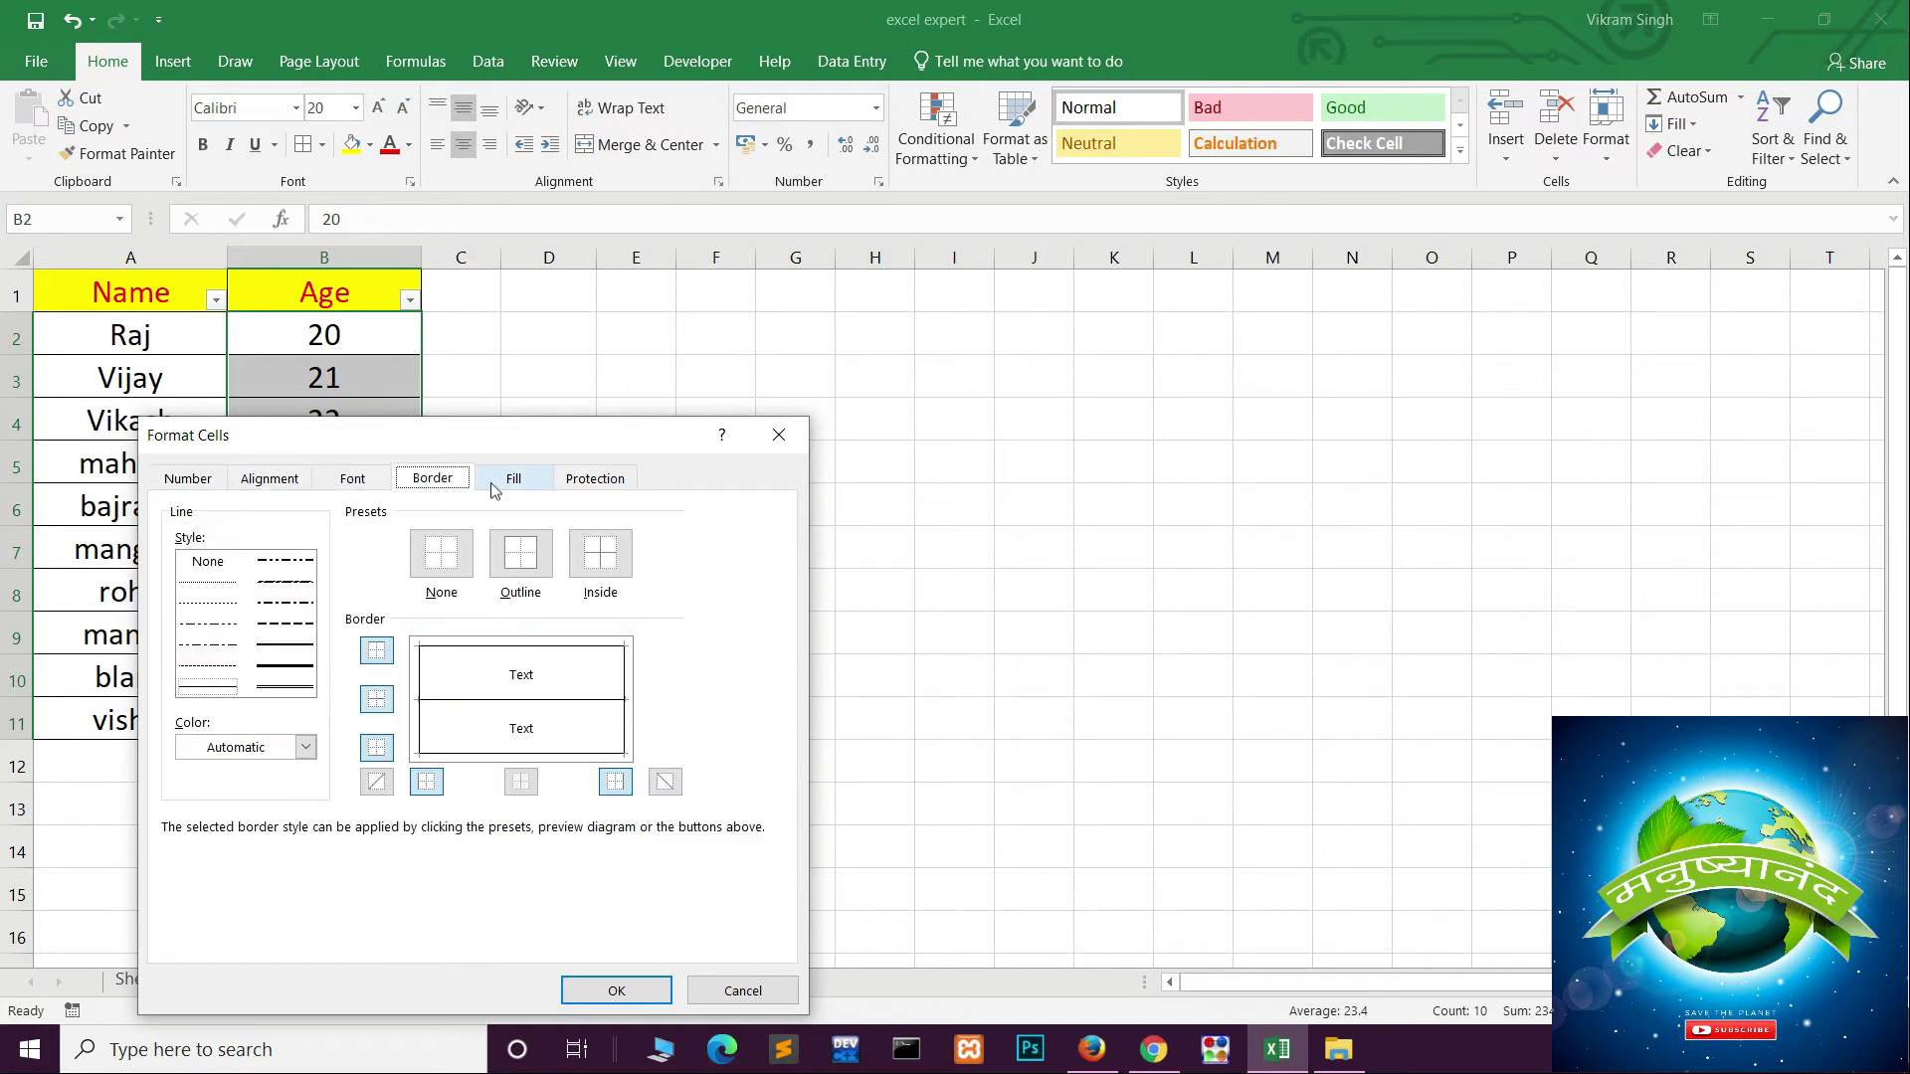
click(514, 490)
click(584, 486)
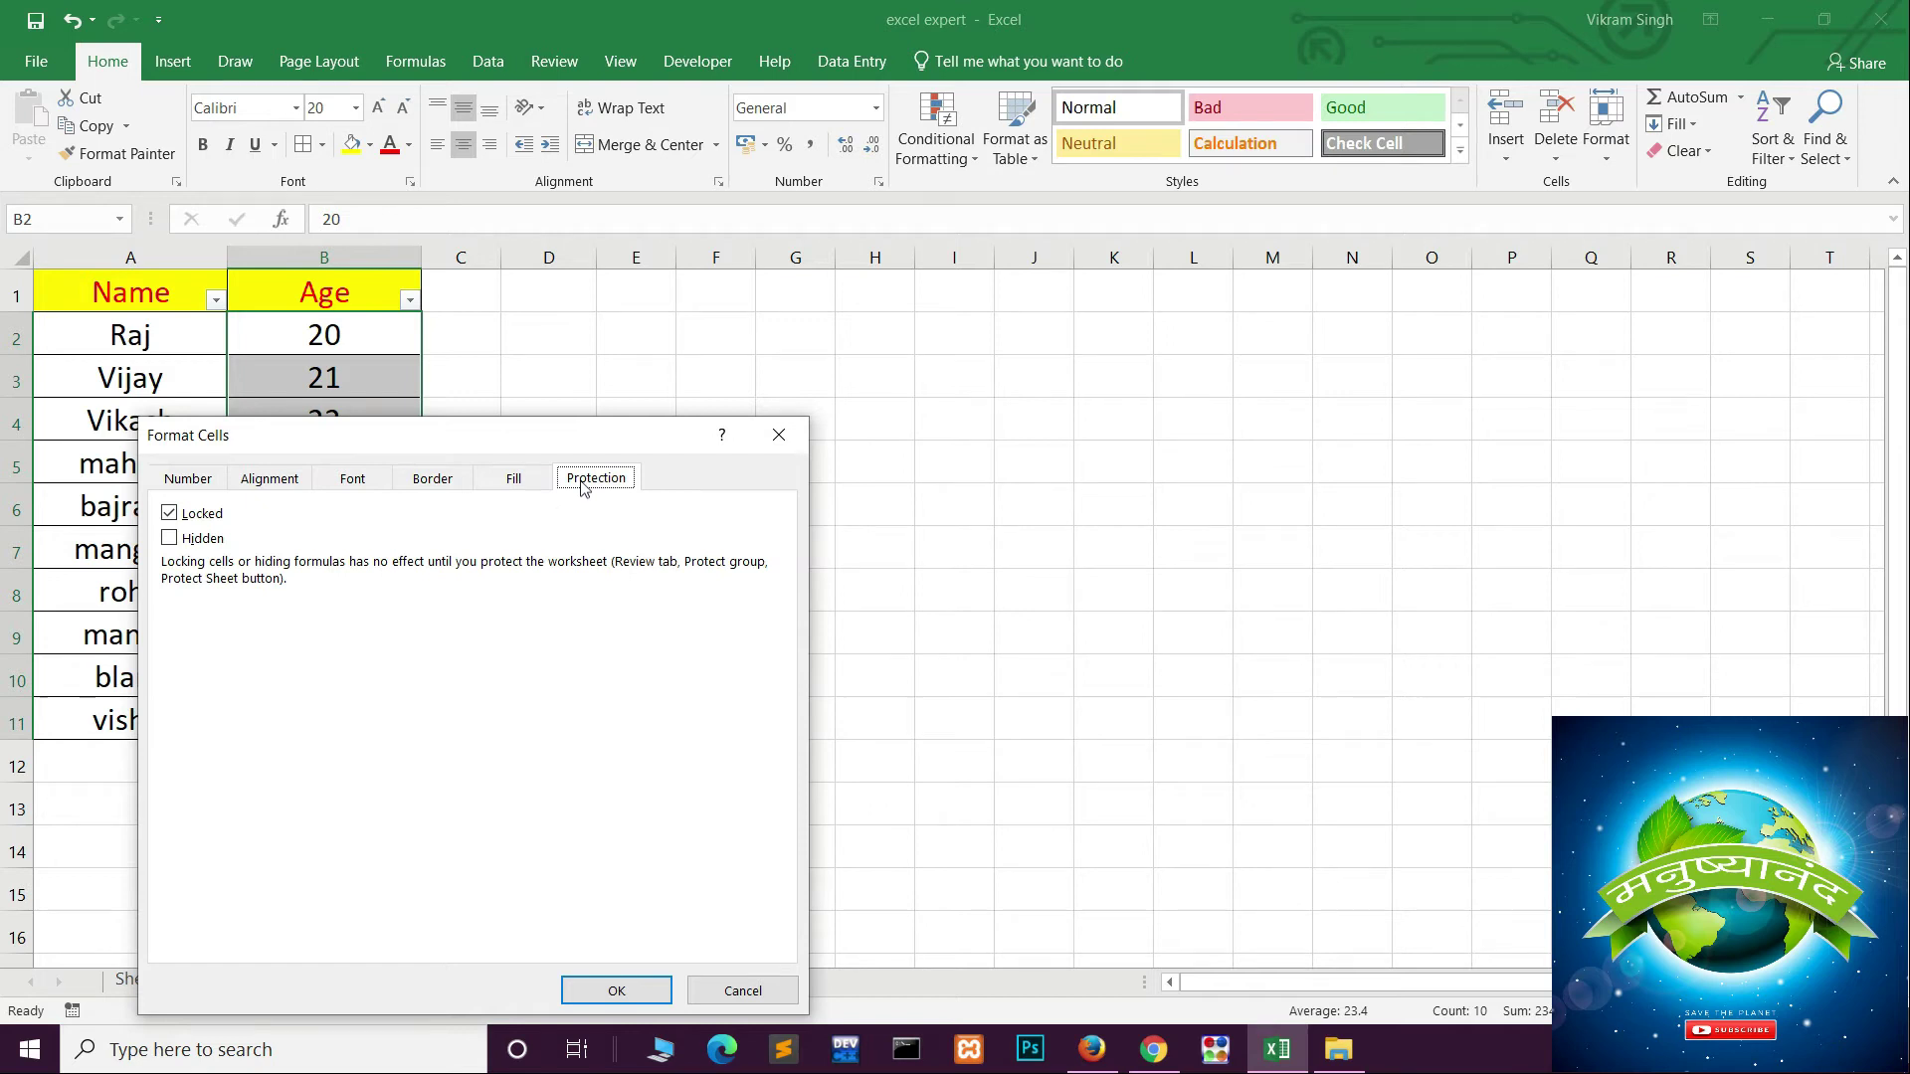
click(170, 513)
click(594, 991)
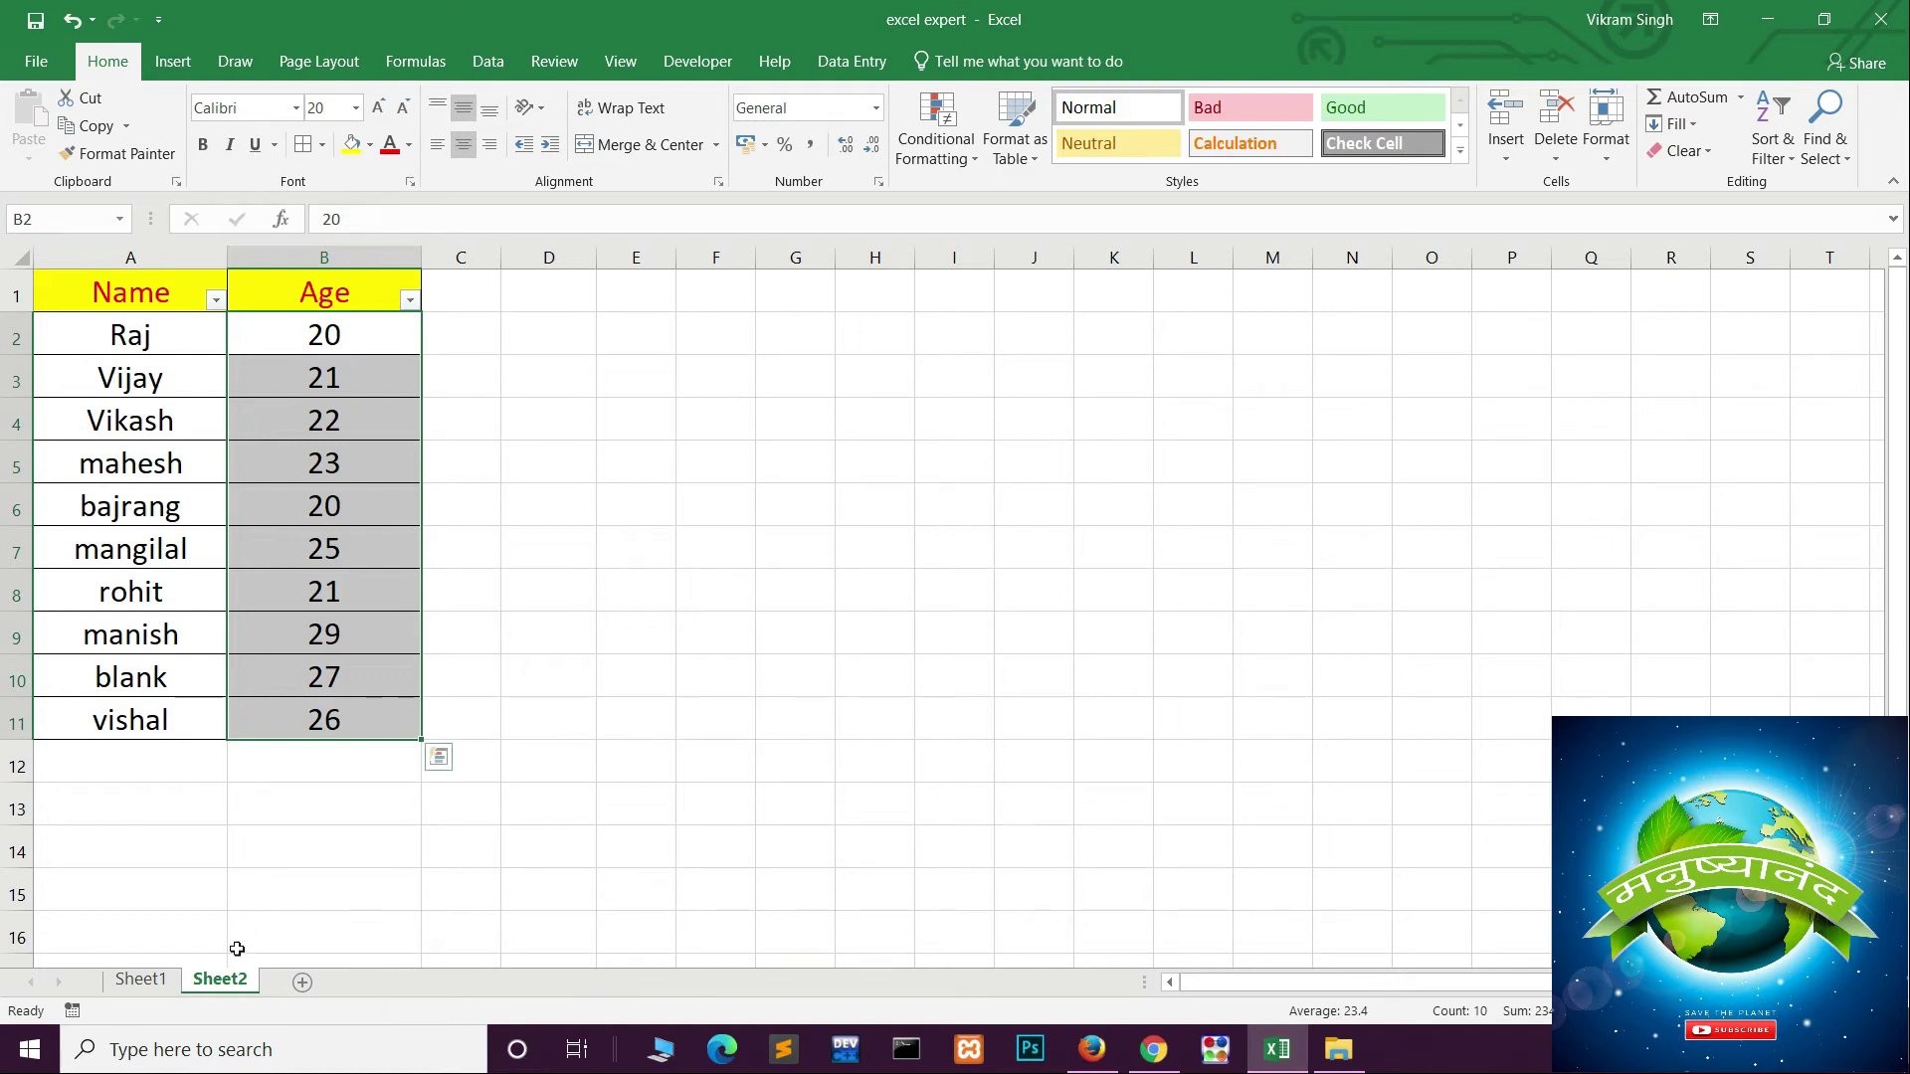
- Begin protecting Sheet2 by entering a sheet-protection password
right_click(223, 985)
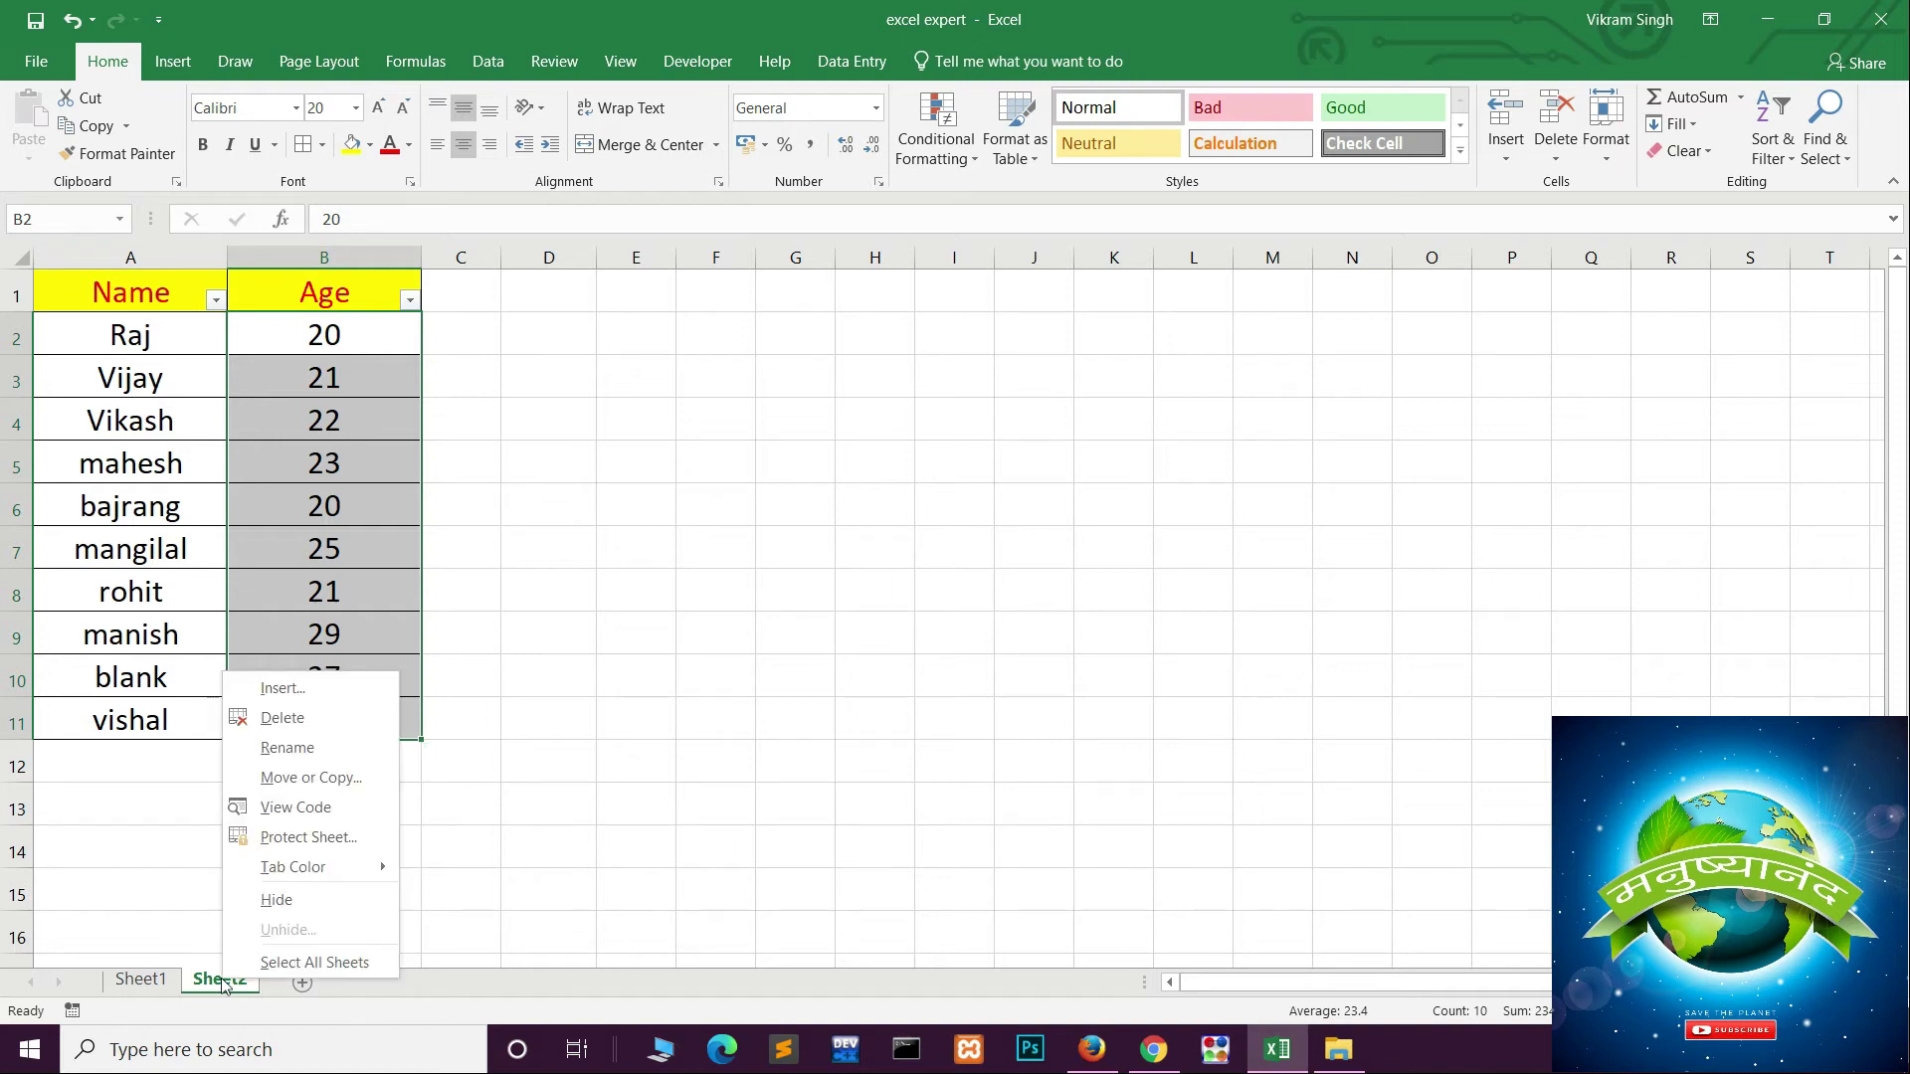
click(295, 841)
key(Return)
- Confirm the protection password, then enter ages 25, 20 and 25 in B2, B3 and B4
key(Return)
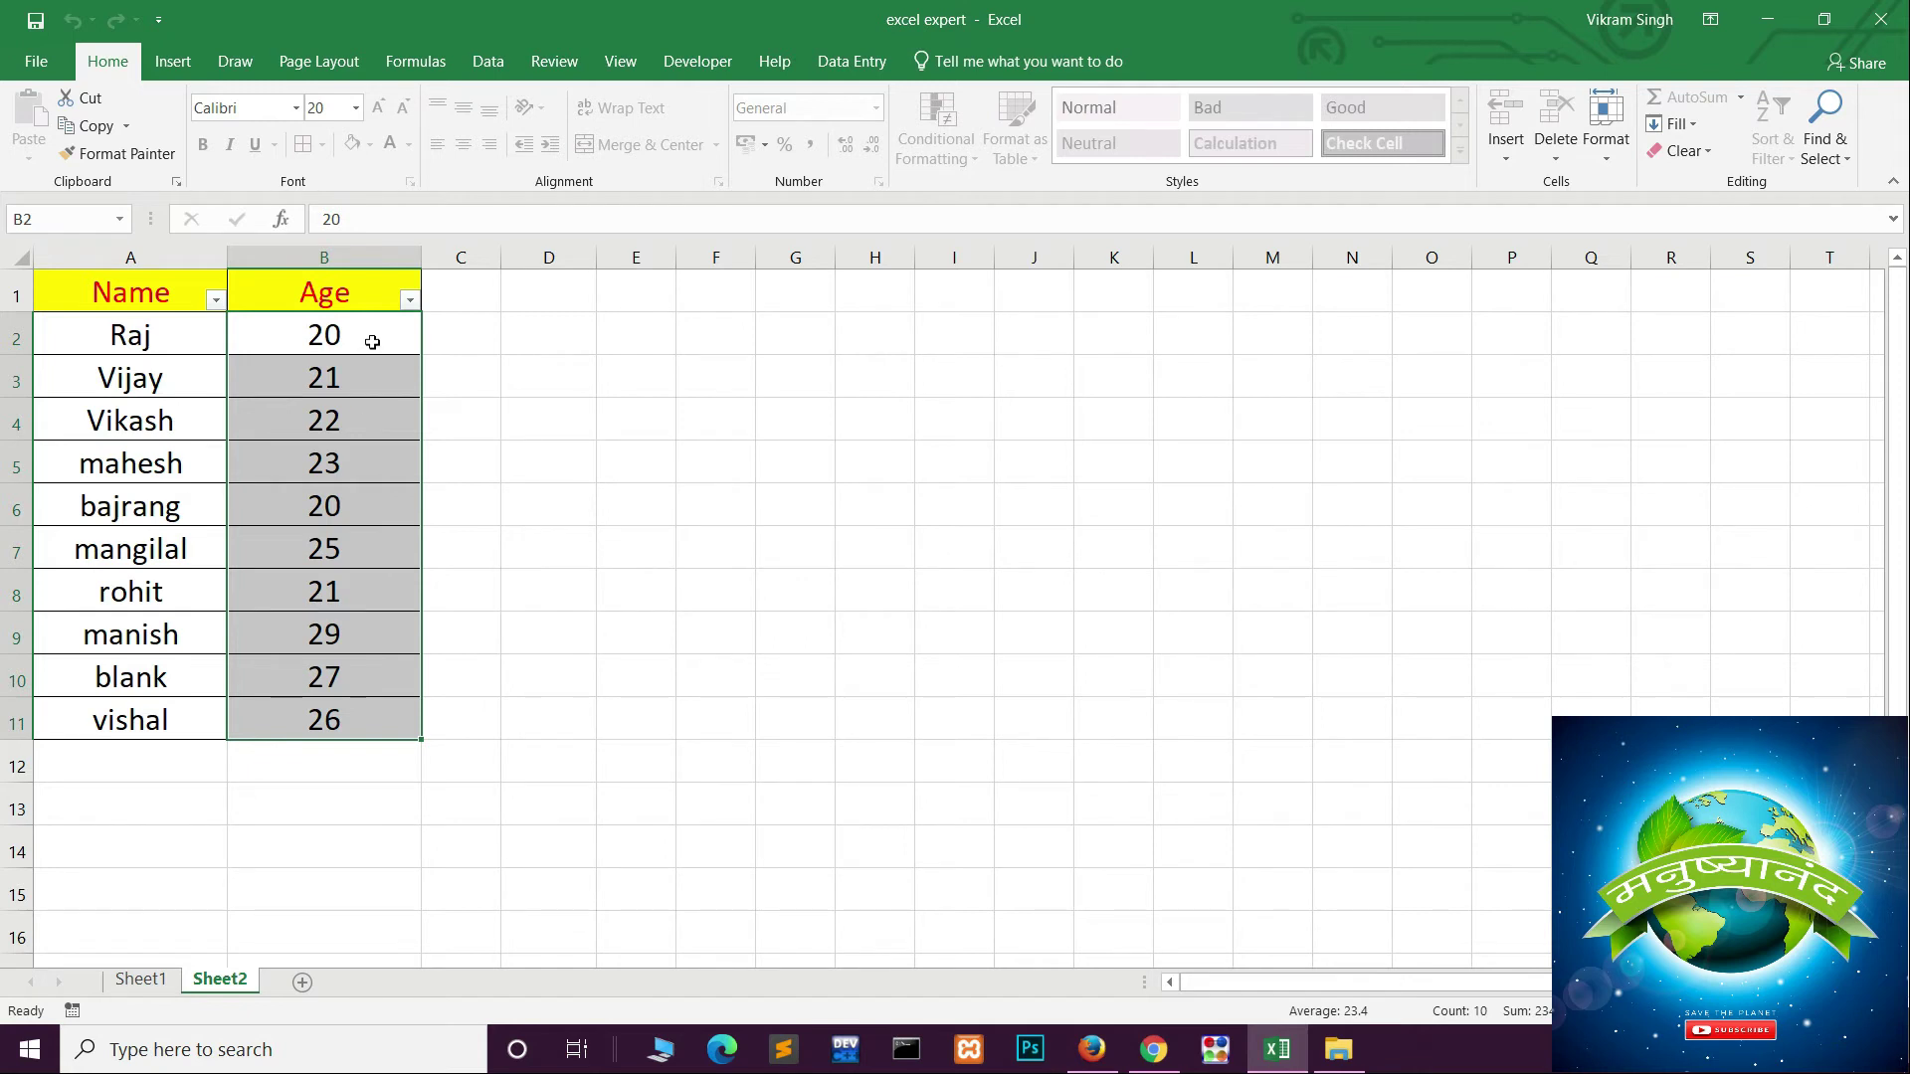
click(373, 342)
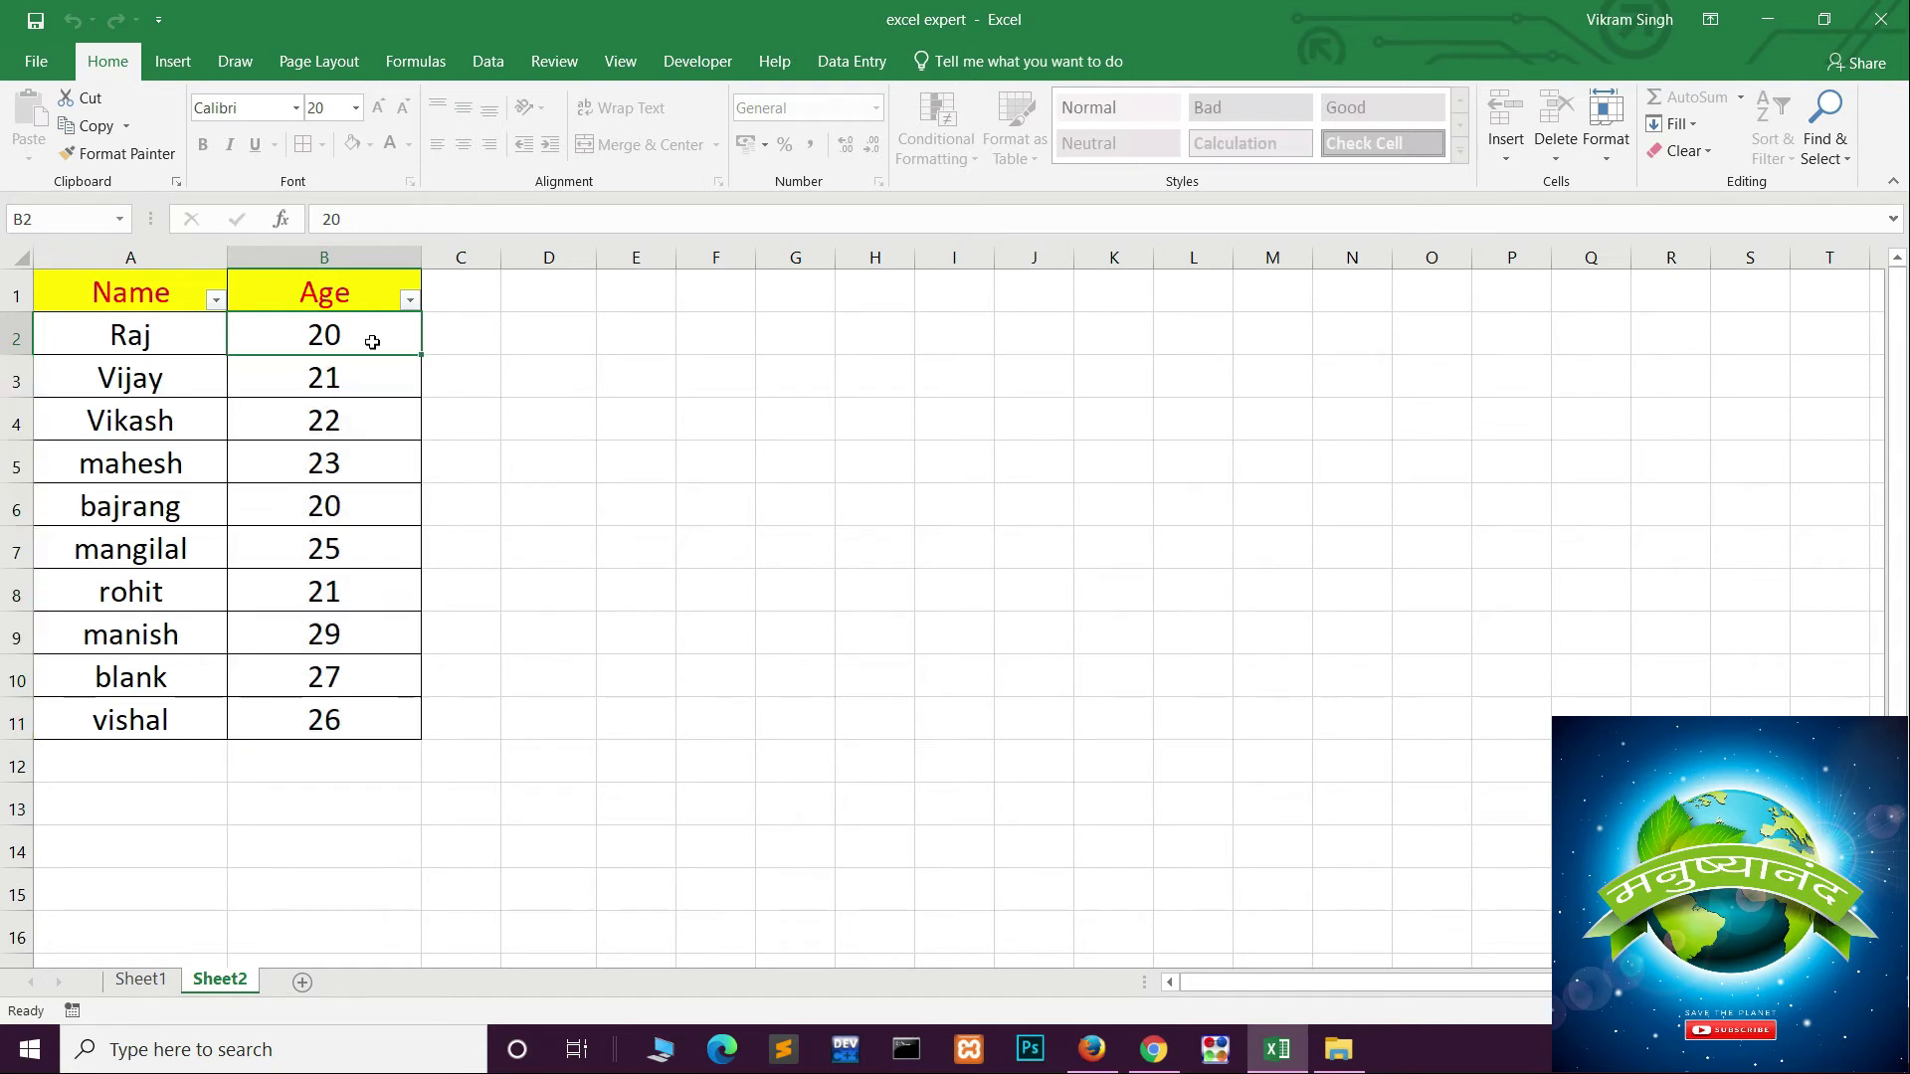
text(25)
key(Return)
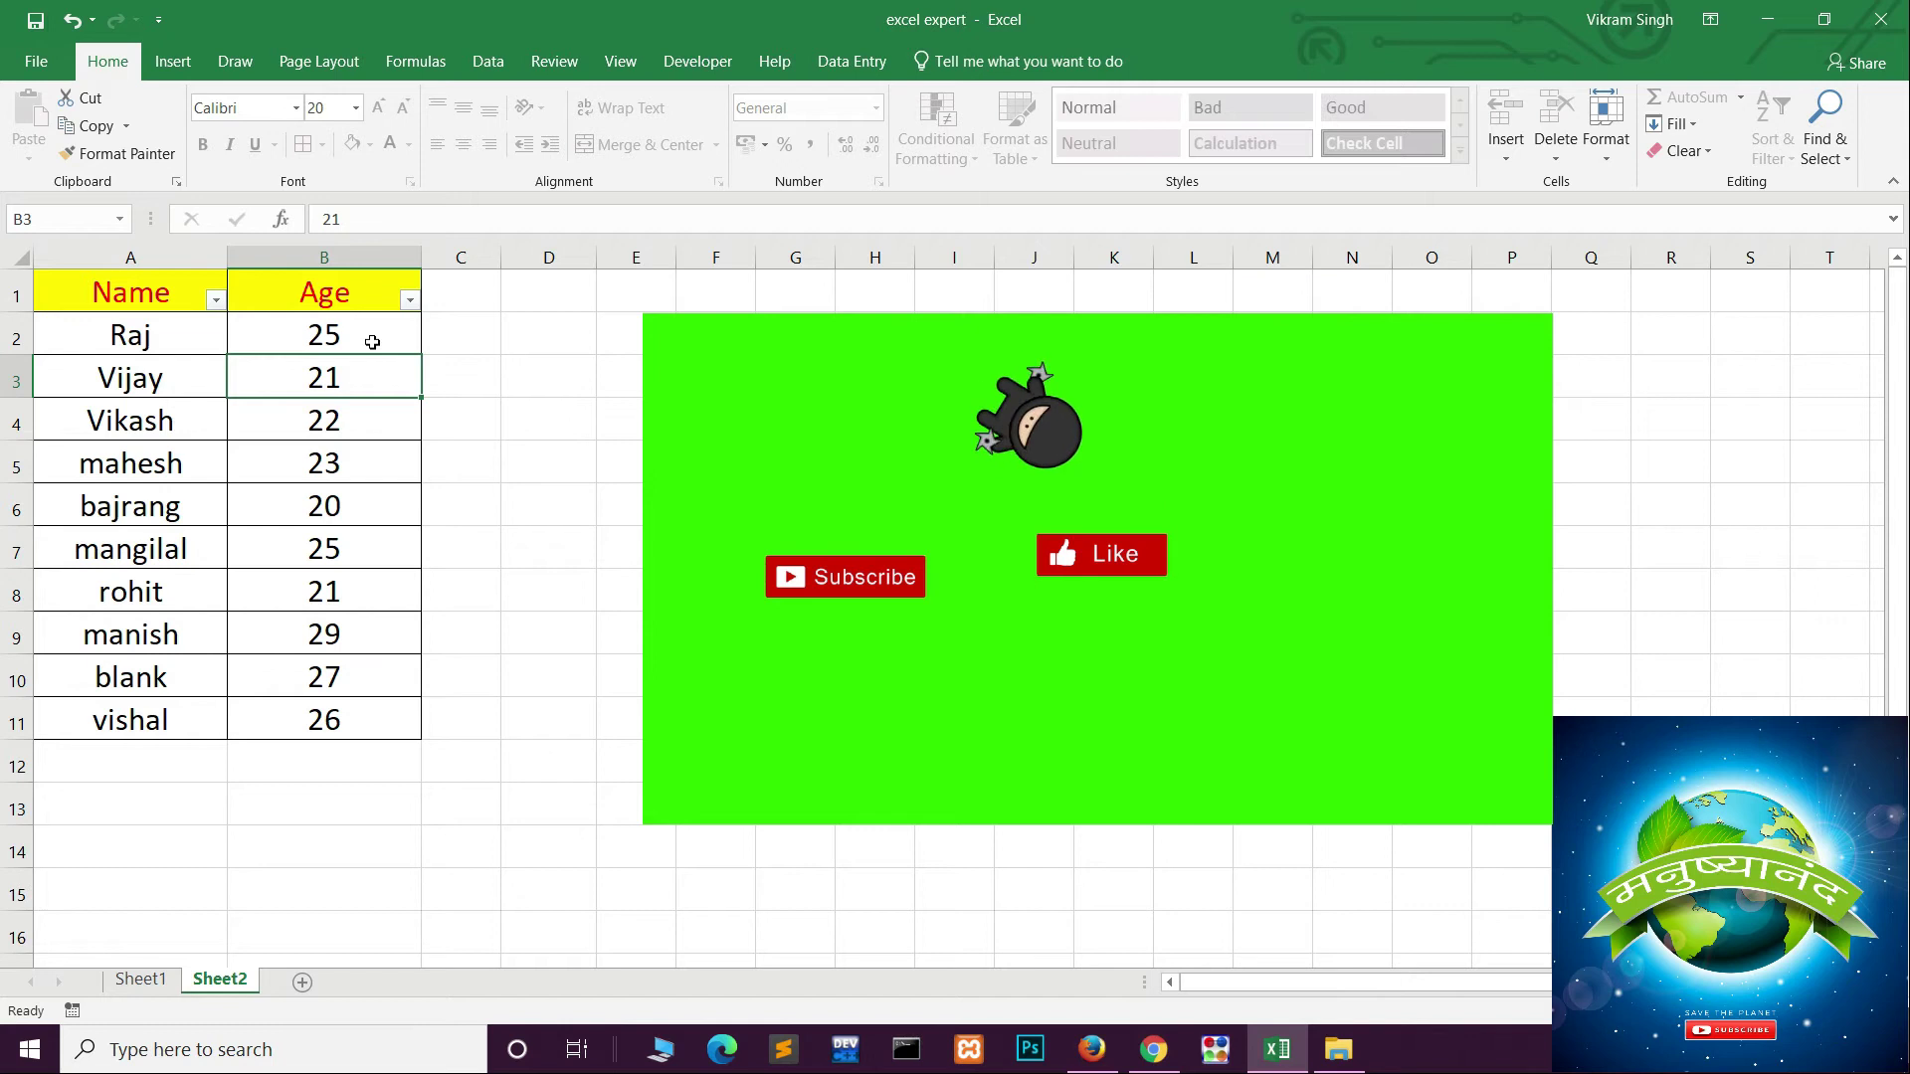
text(20)
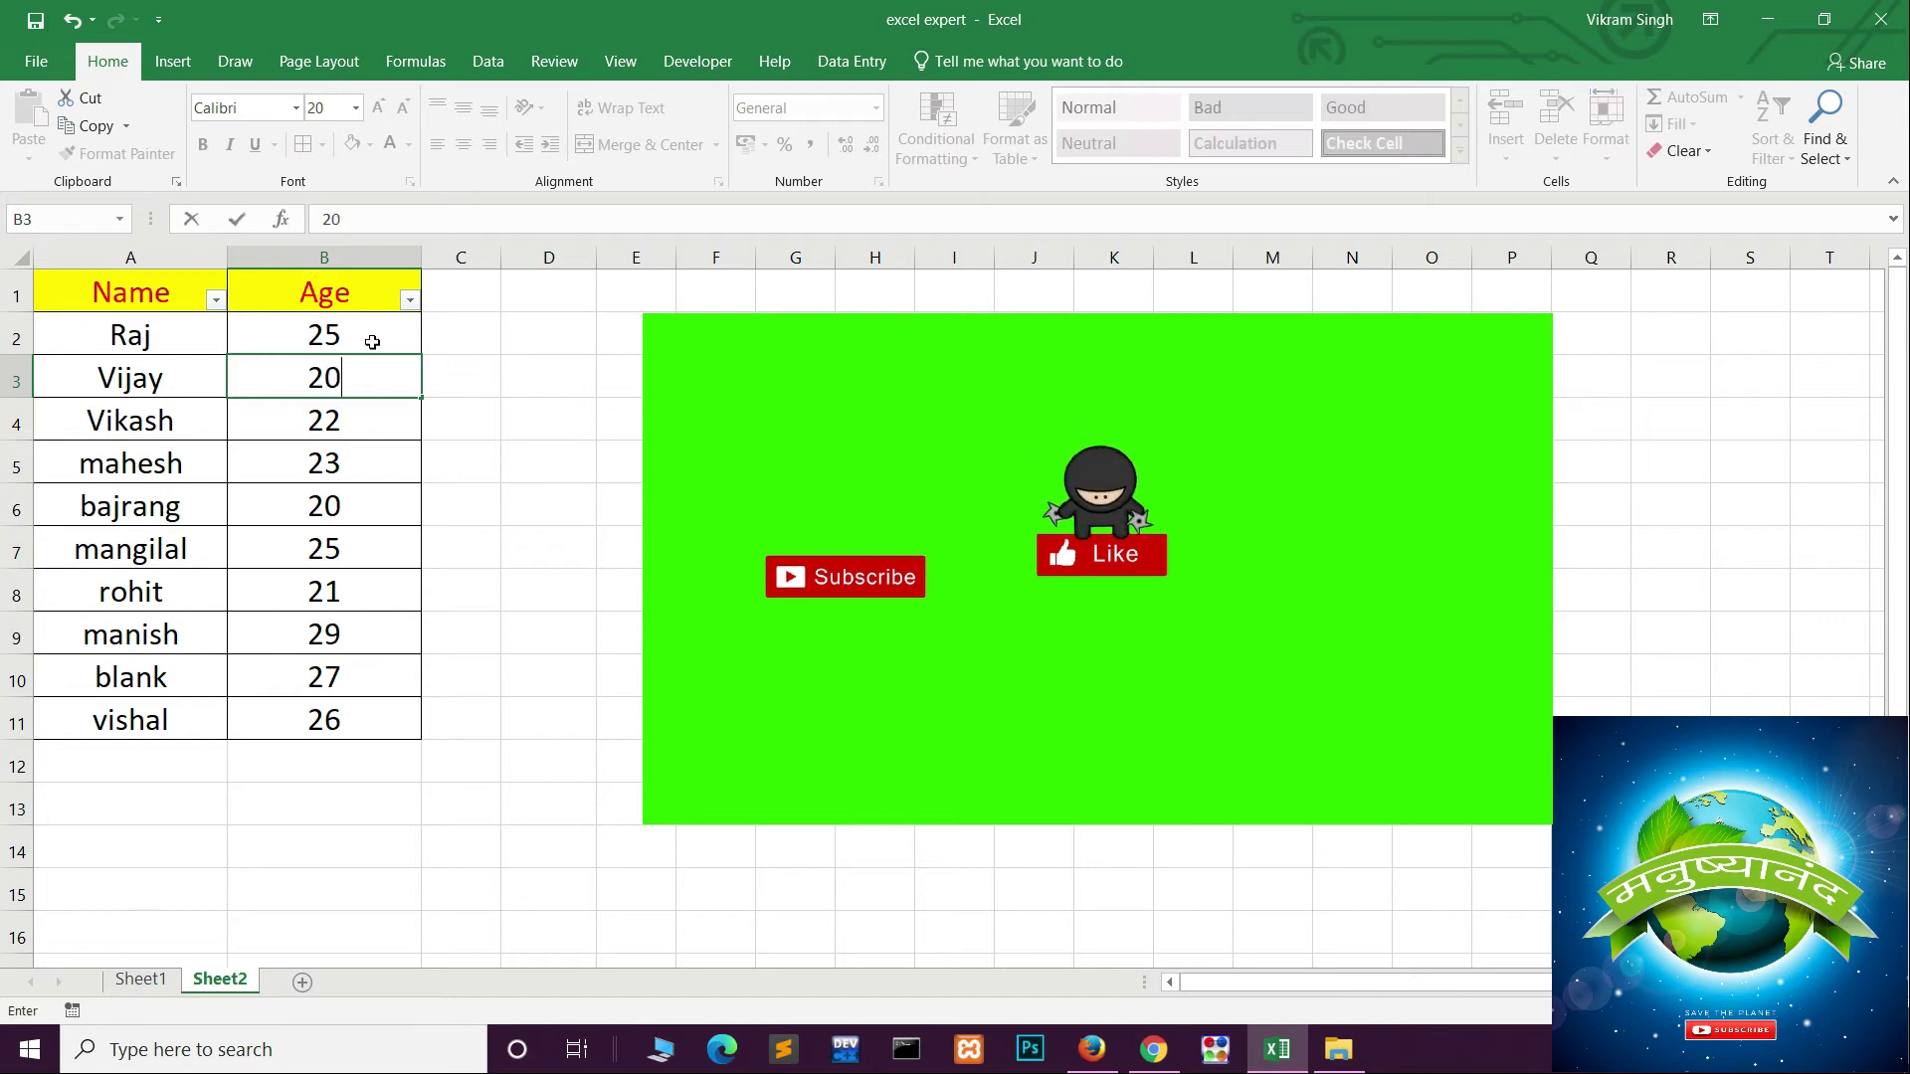
key(Return)
text(25)
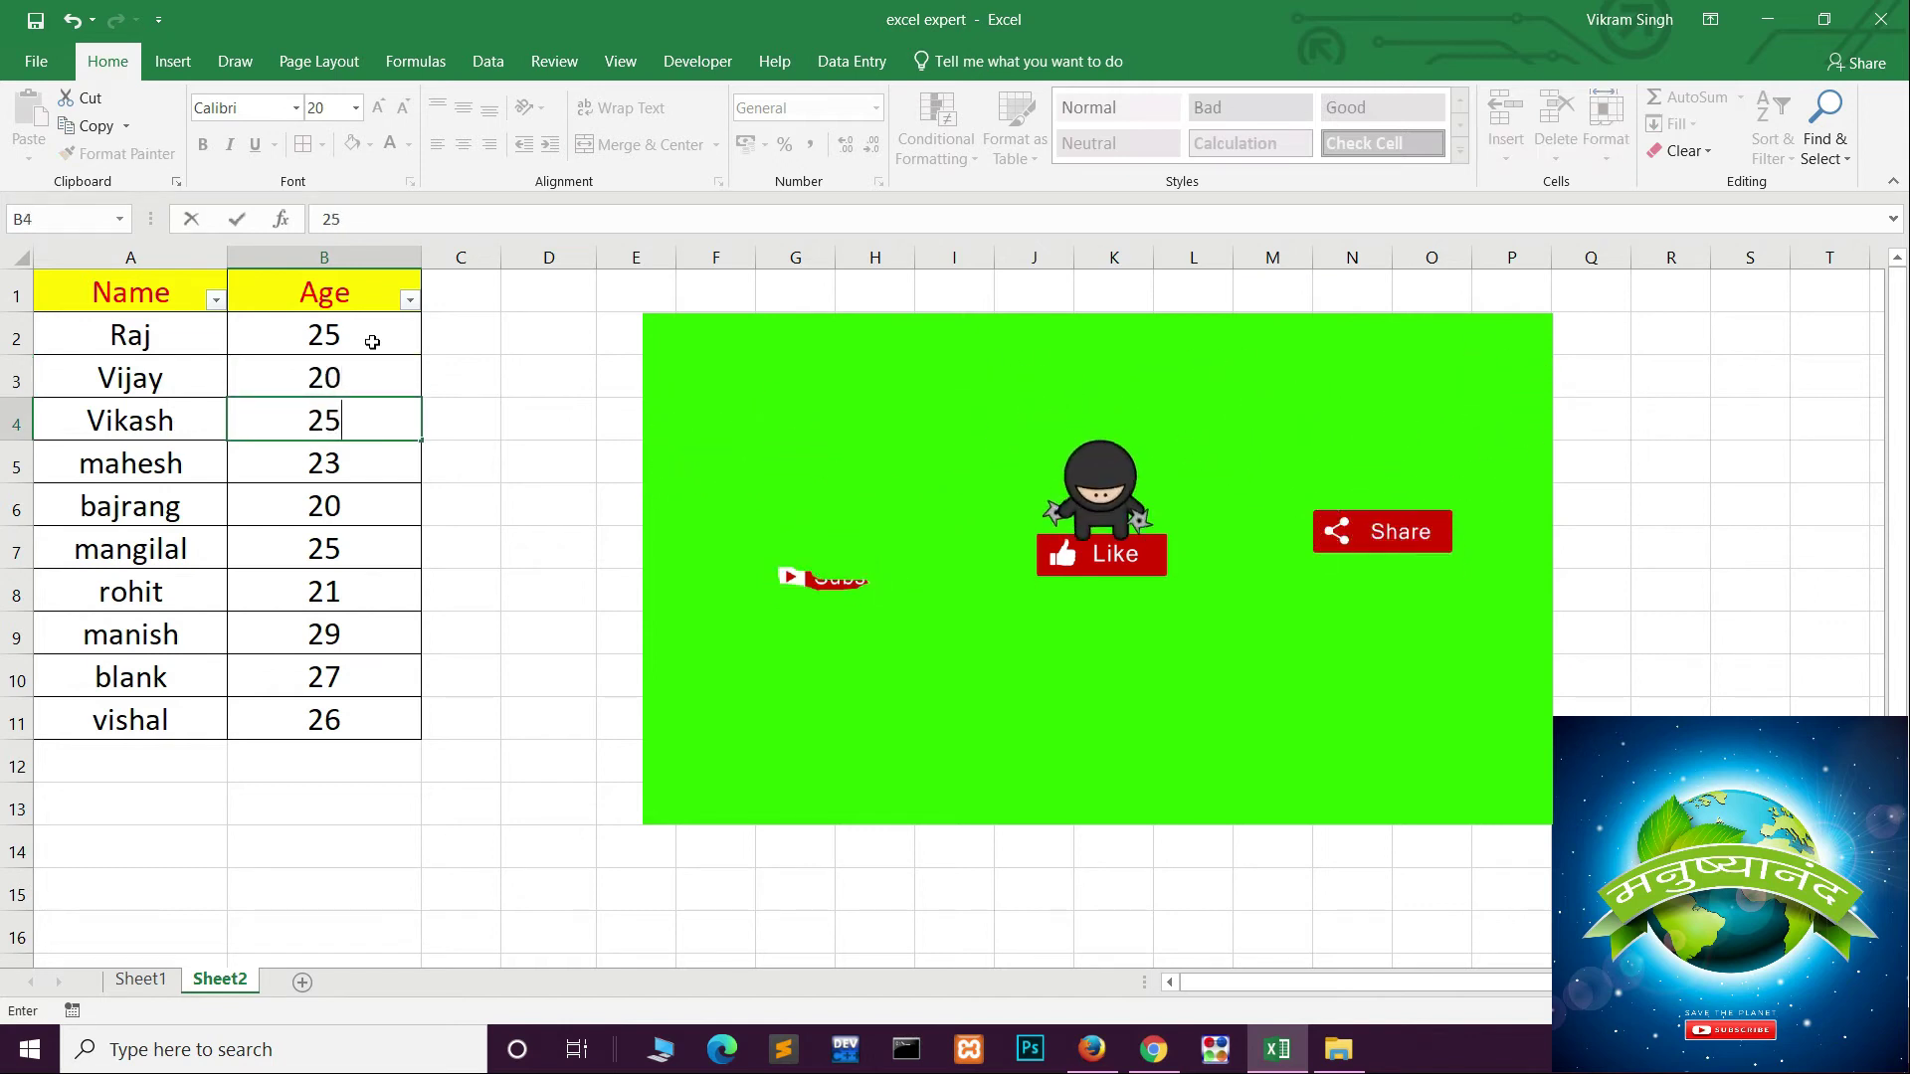
key(Return)
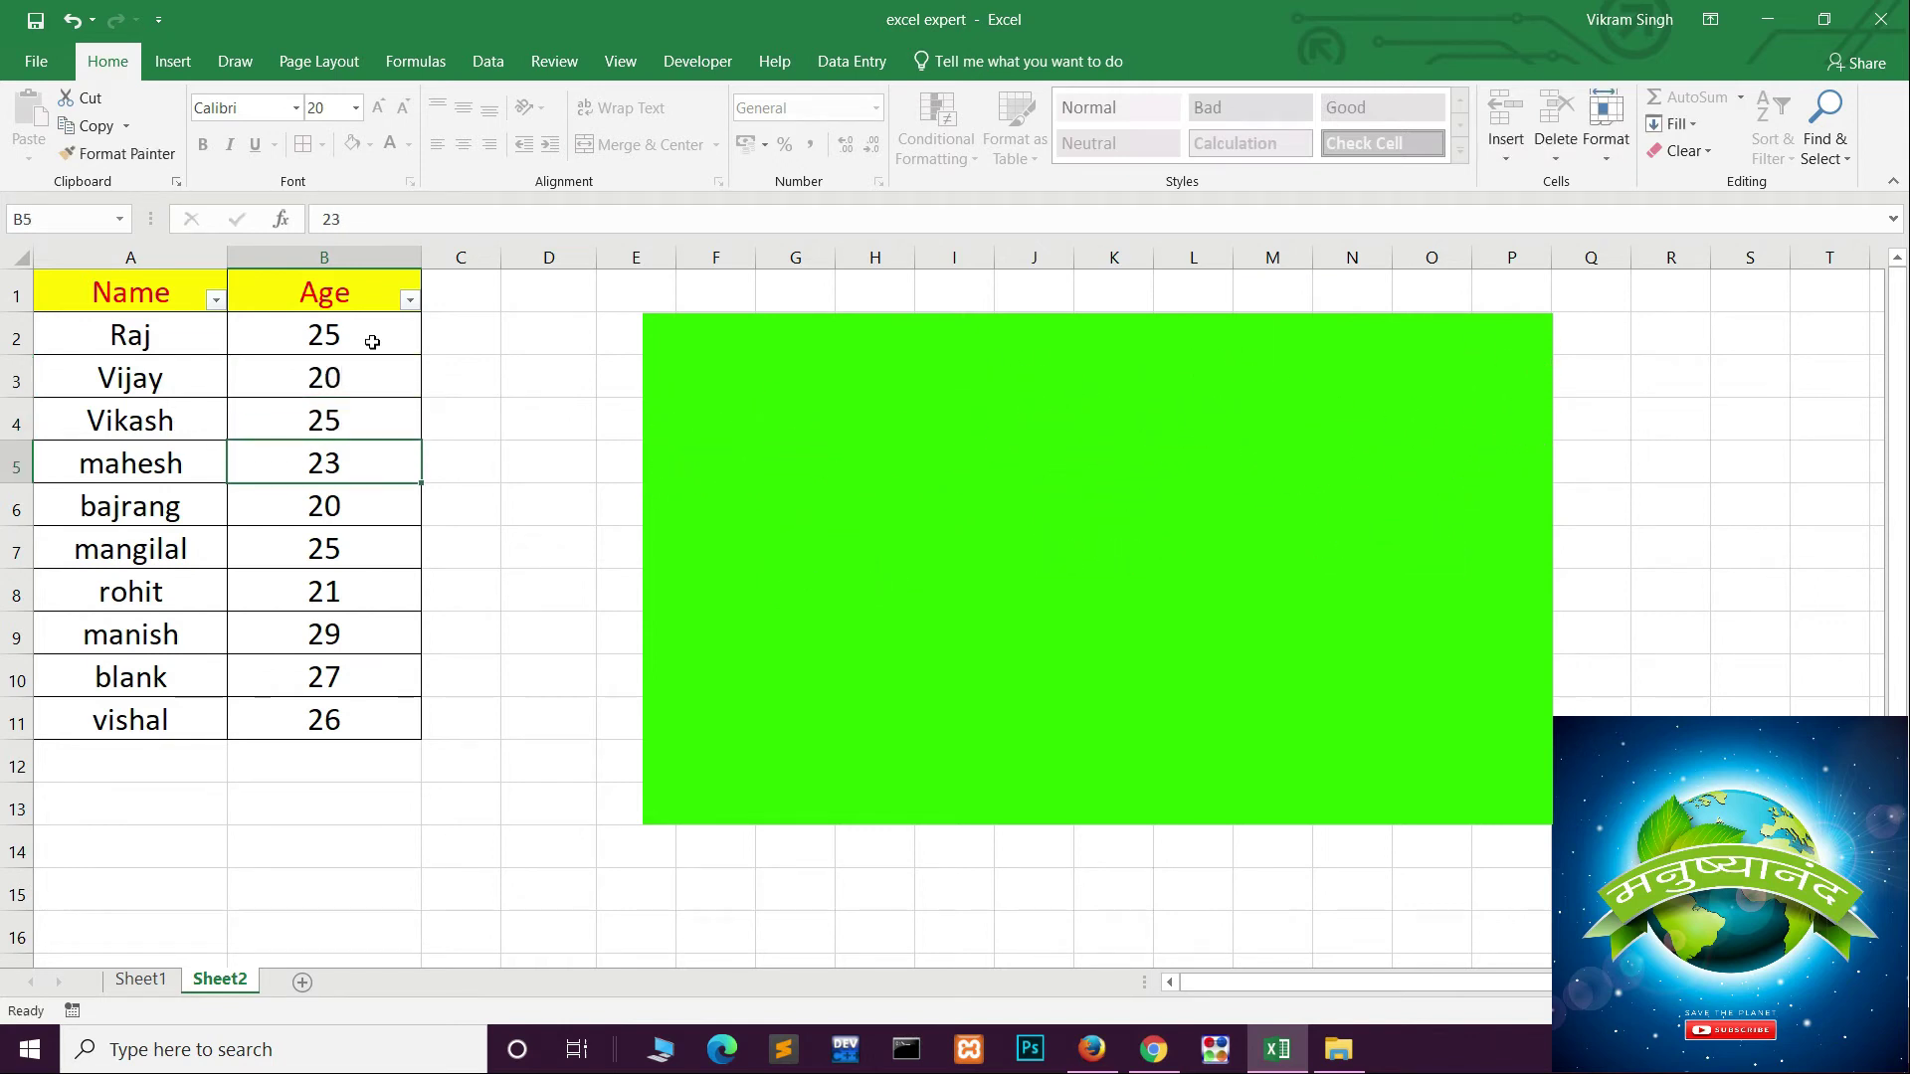
click(127, 335)
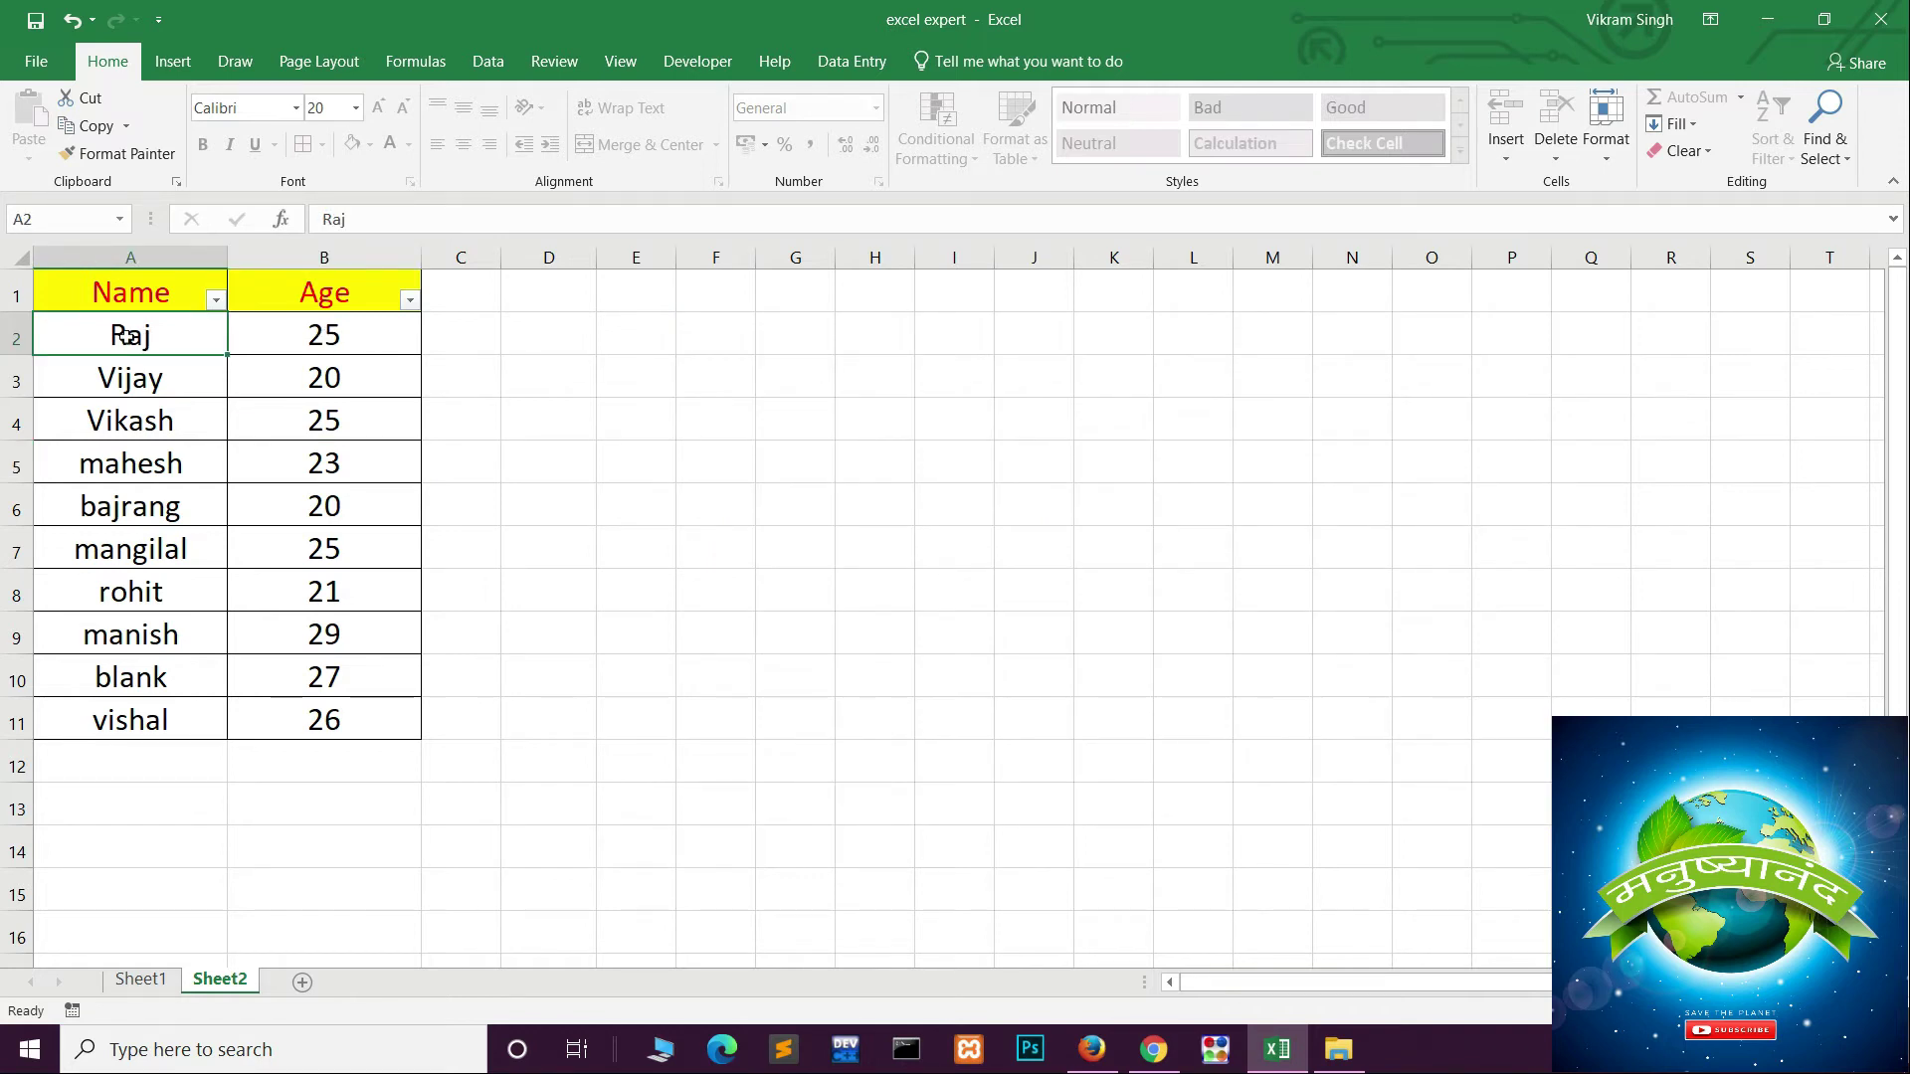
double_click(127, 335)
key(Return)
key(Down)
key(Down)
key(Down)
key(Down)
key(Delete)
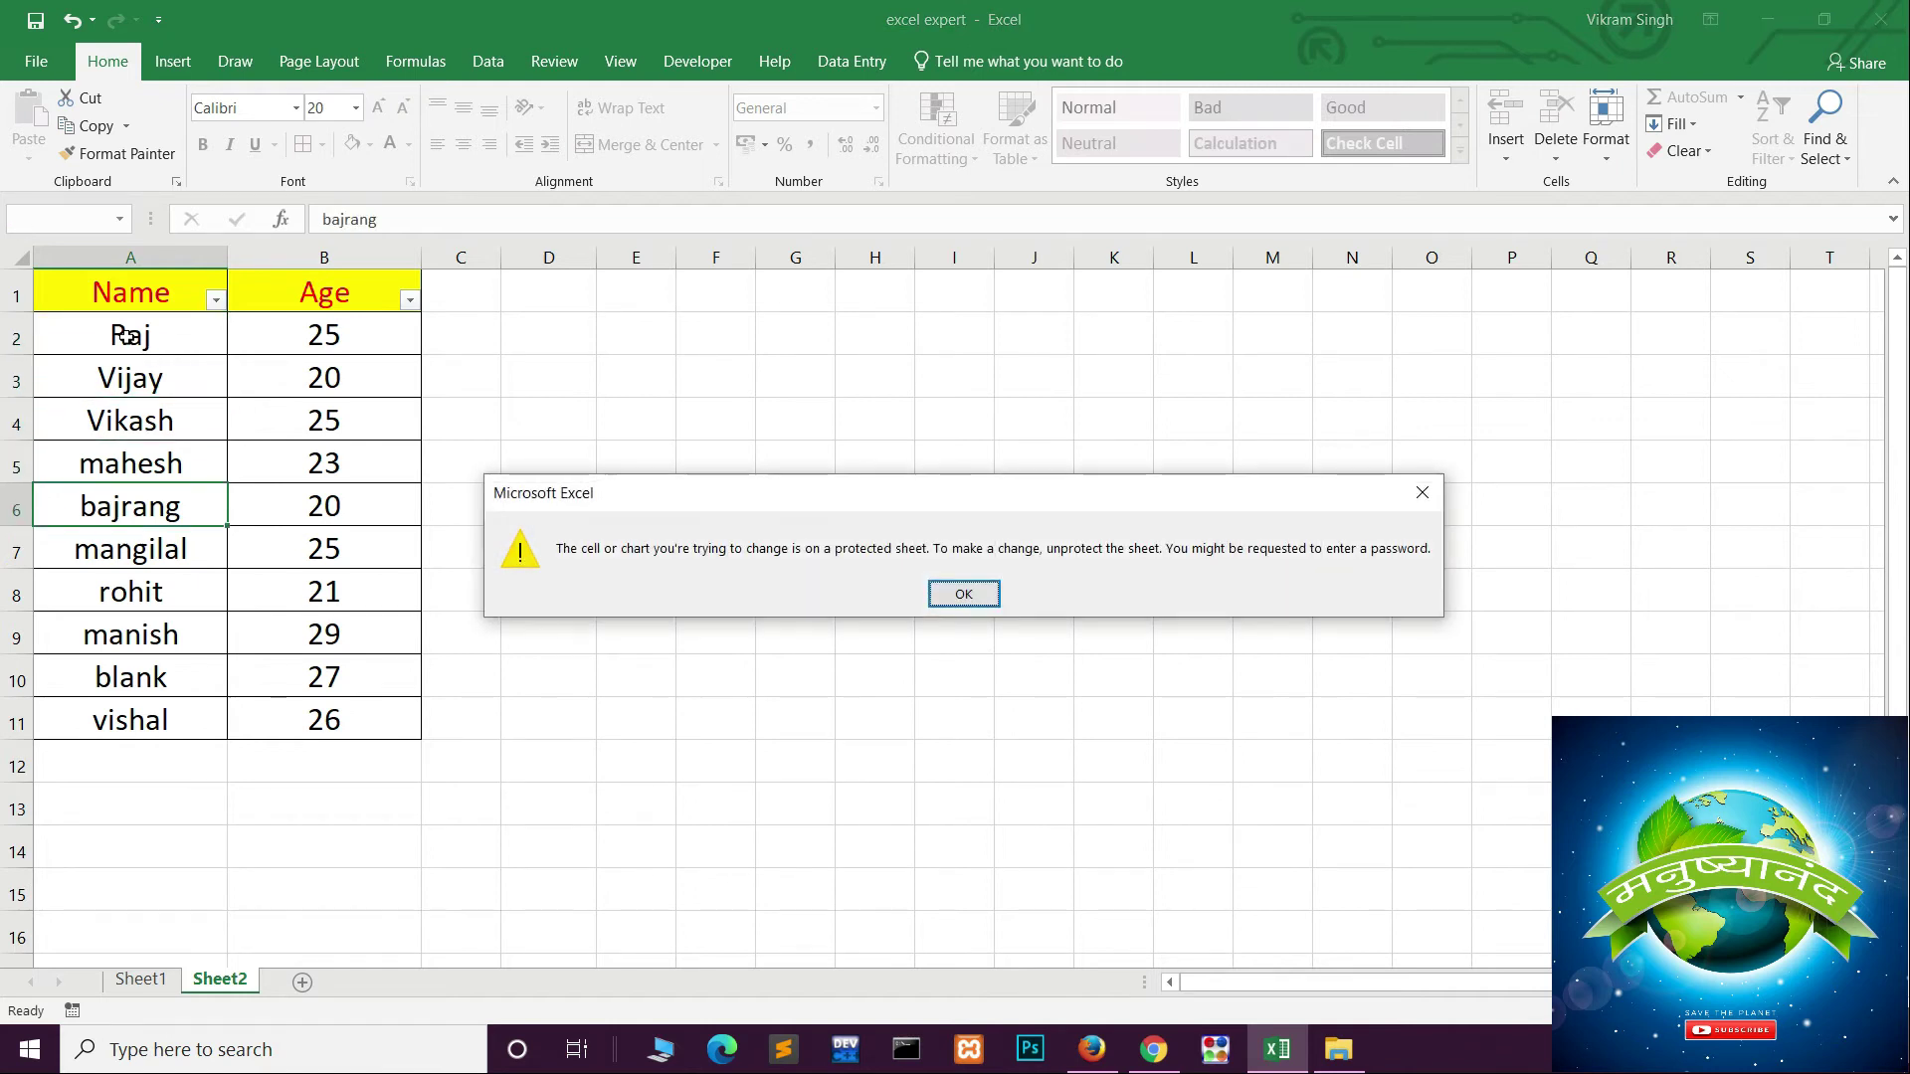
key(Return)
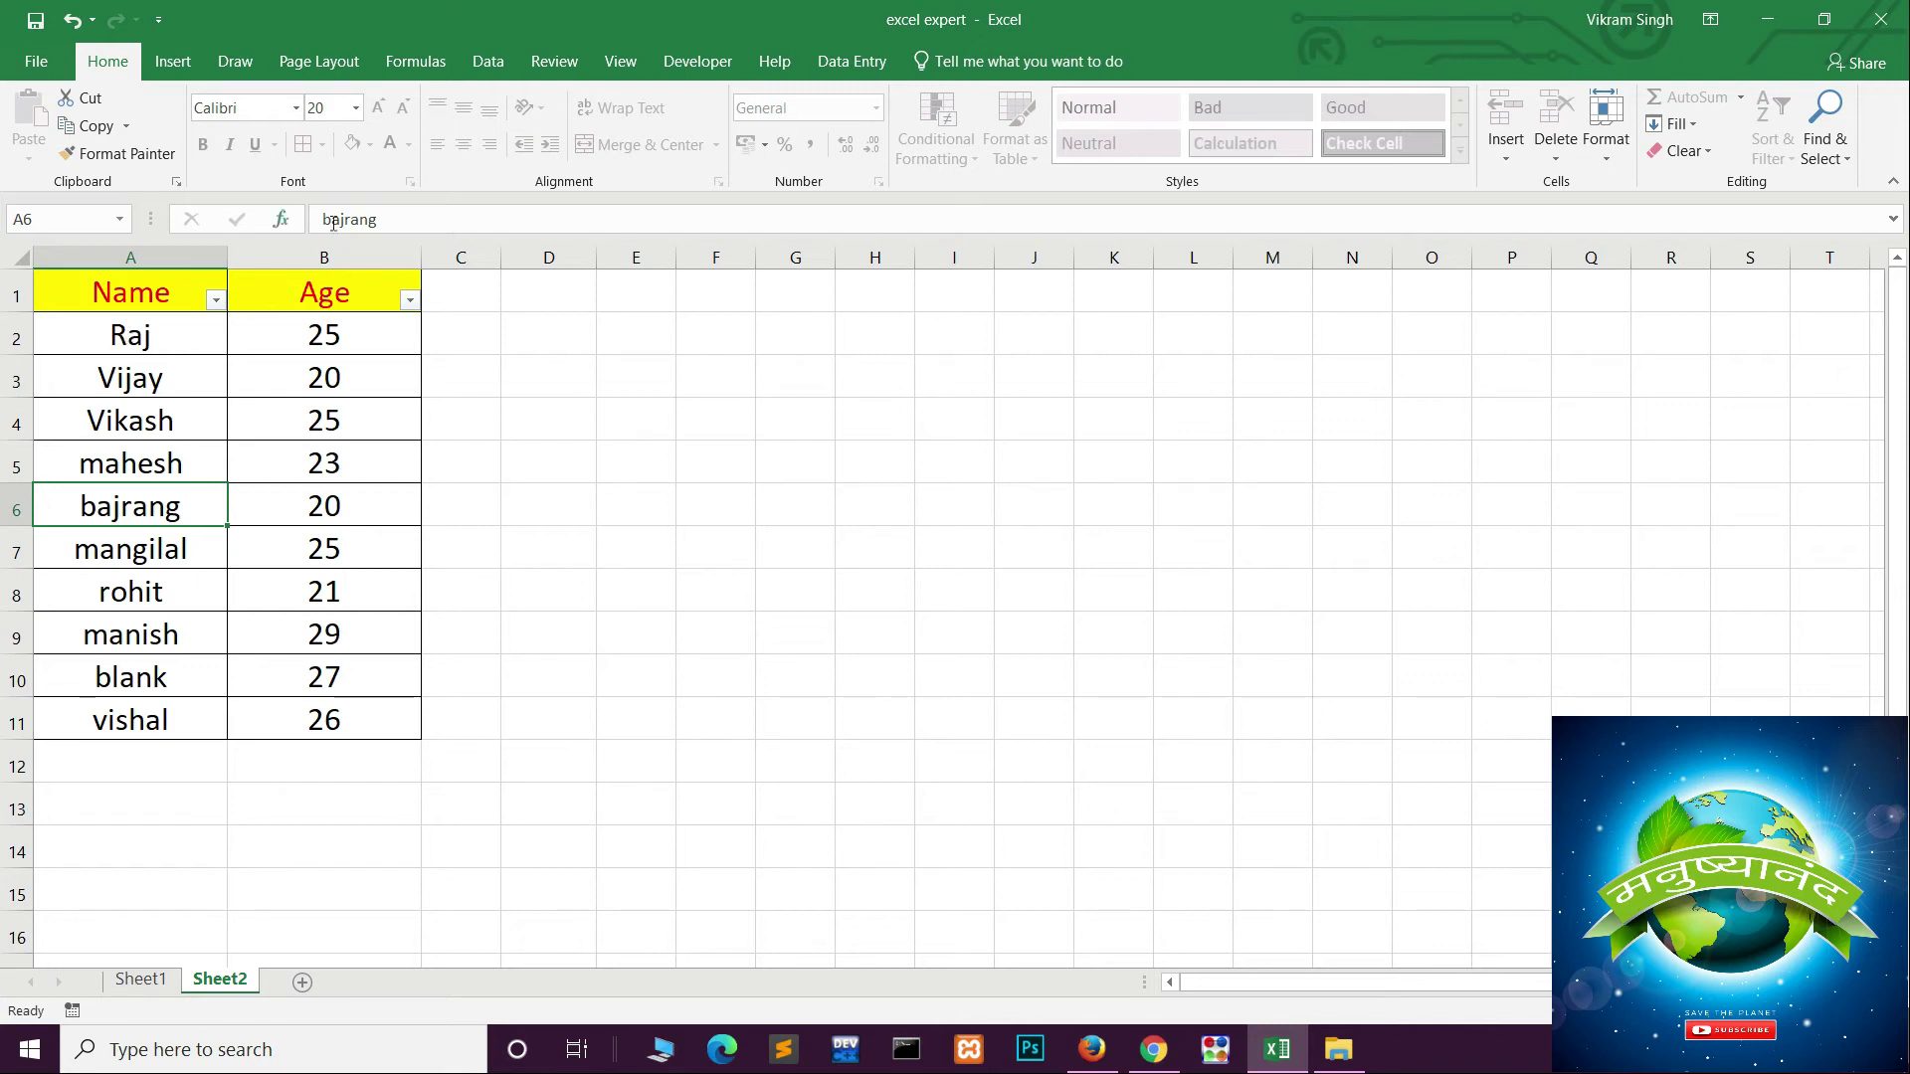
- Select the Age values from B2 downward and open their context menu
click(342, 341)
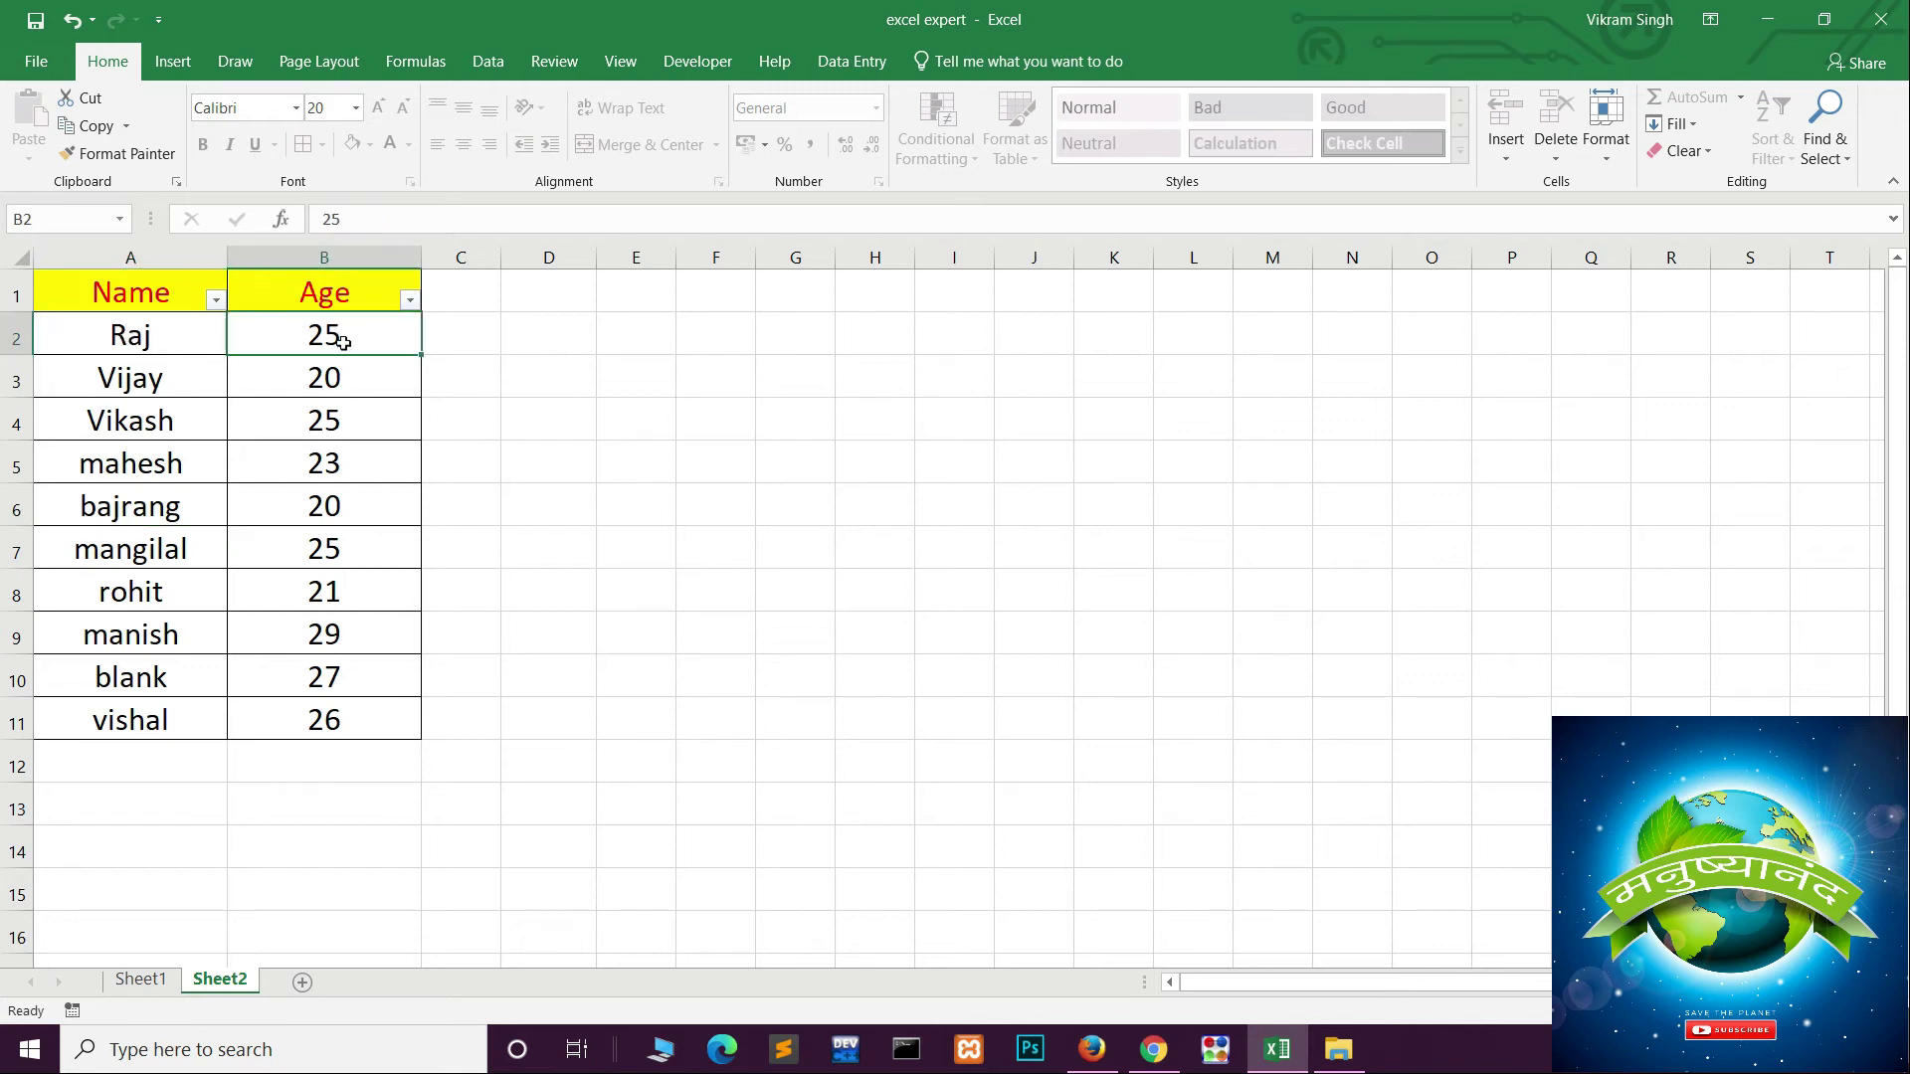
key(shift+Down)
key(shift+Down)
key(shift+Down)
key(shift+Down)
key(shift+Down)
key(shift+Down)
key(shift+Down)
key(shift+Down)
key(shift+Down)
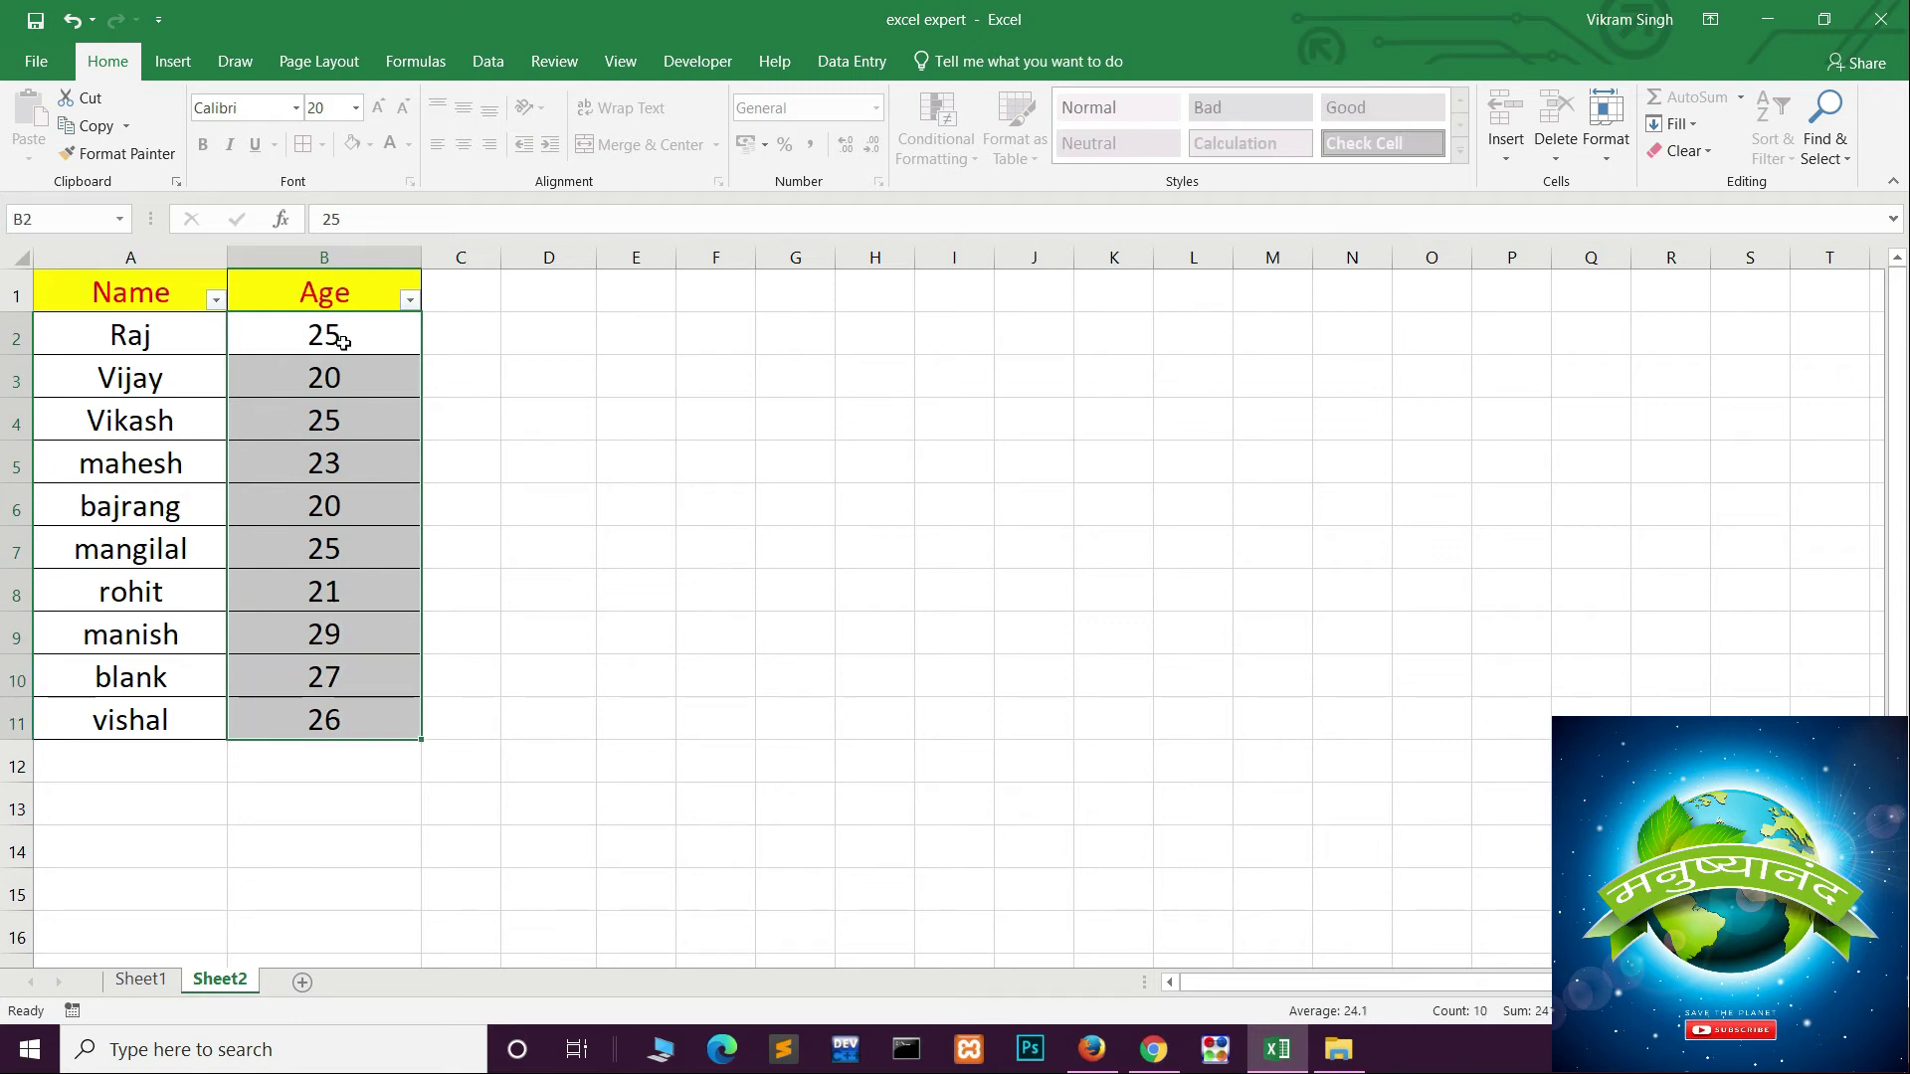
right_click(342, 340)
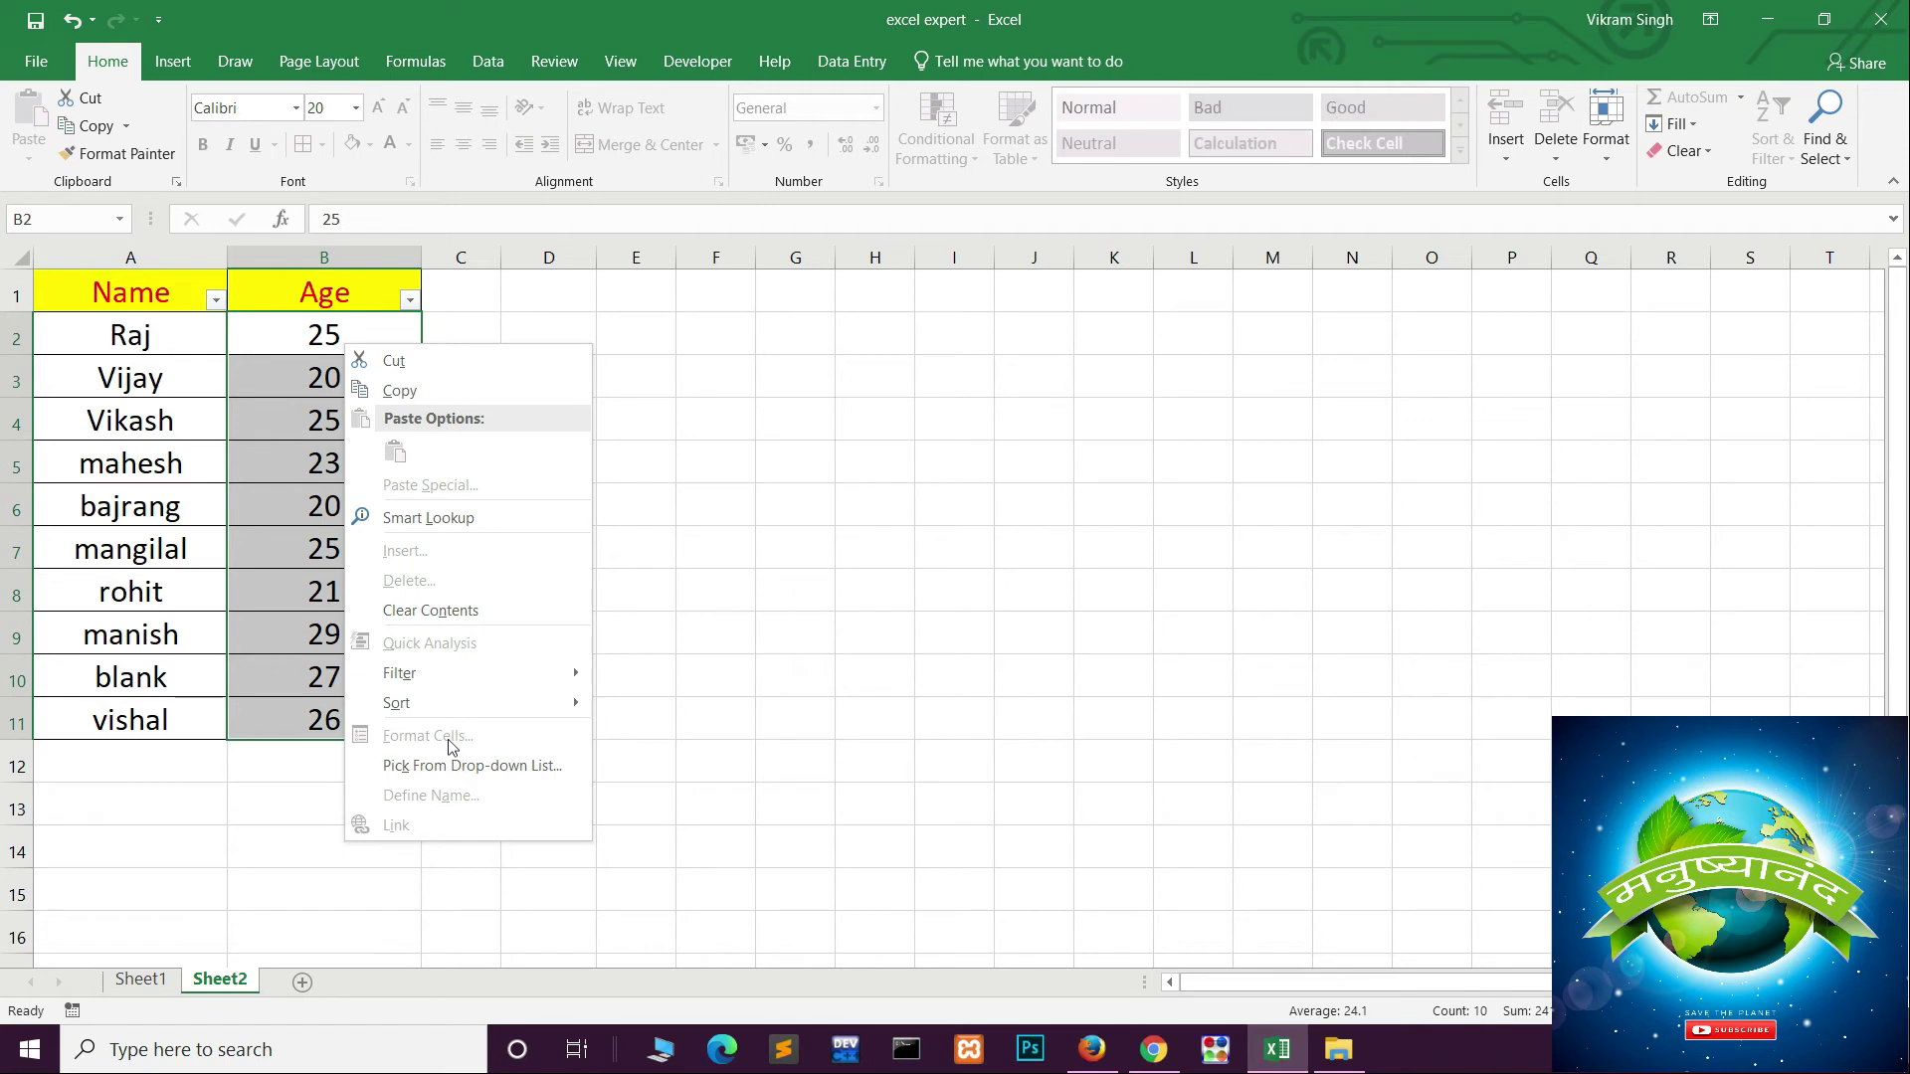
- Unprotect Sheet2 by entering its protection password
right_click(215, 983)
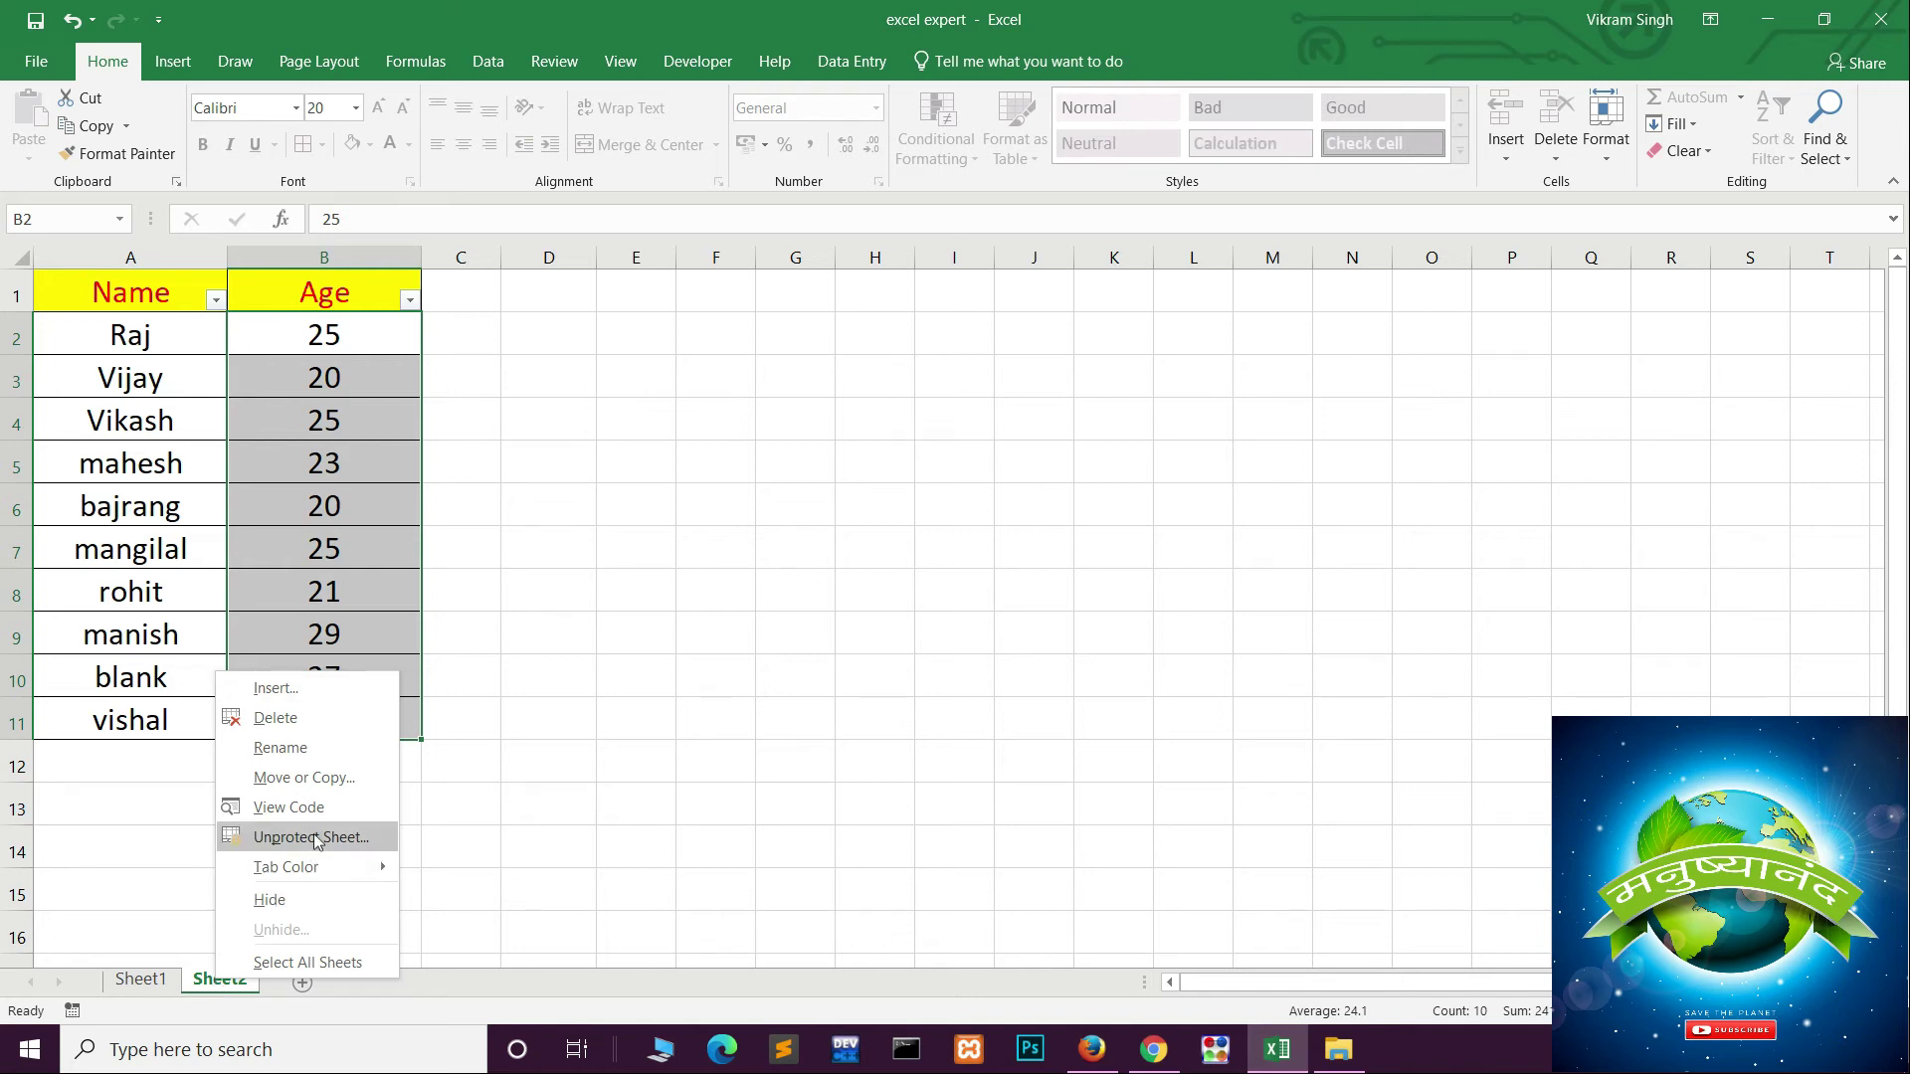
click(316, 842)
click(309, 854)
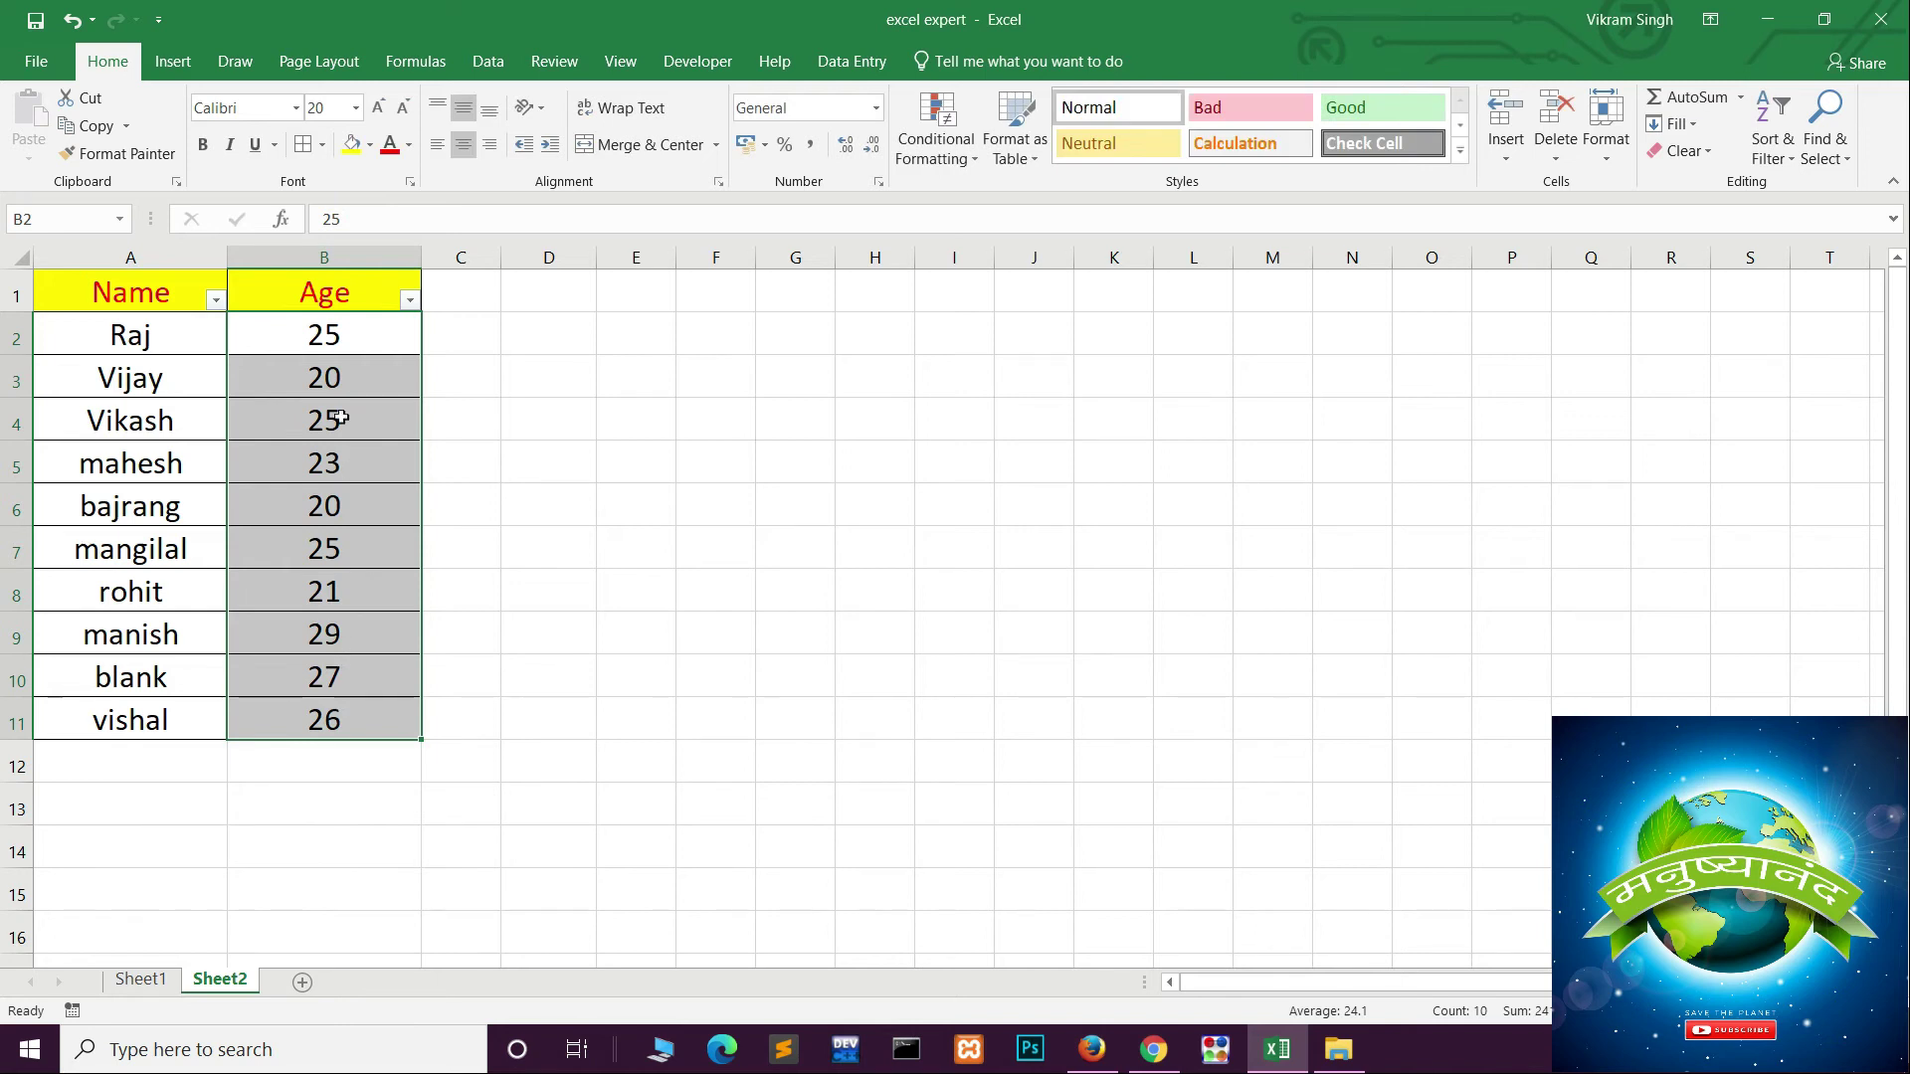
- Change the name in A5 to Mahesh
click(140, 472)
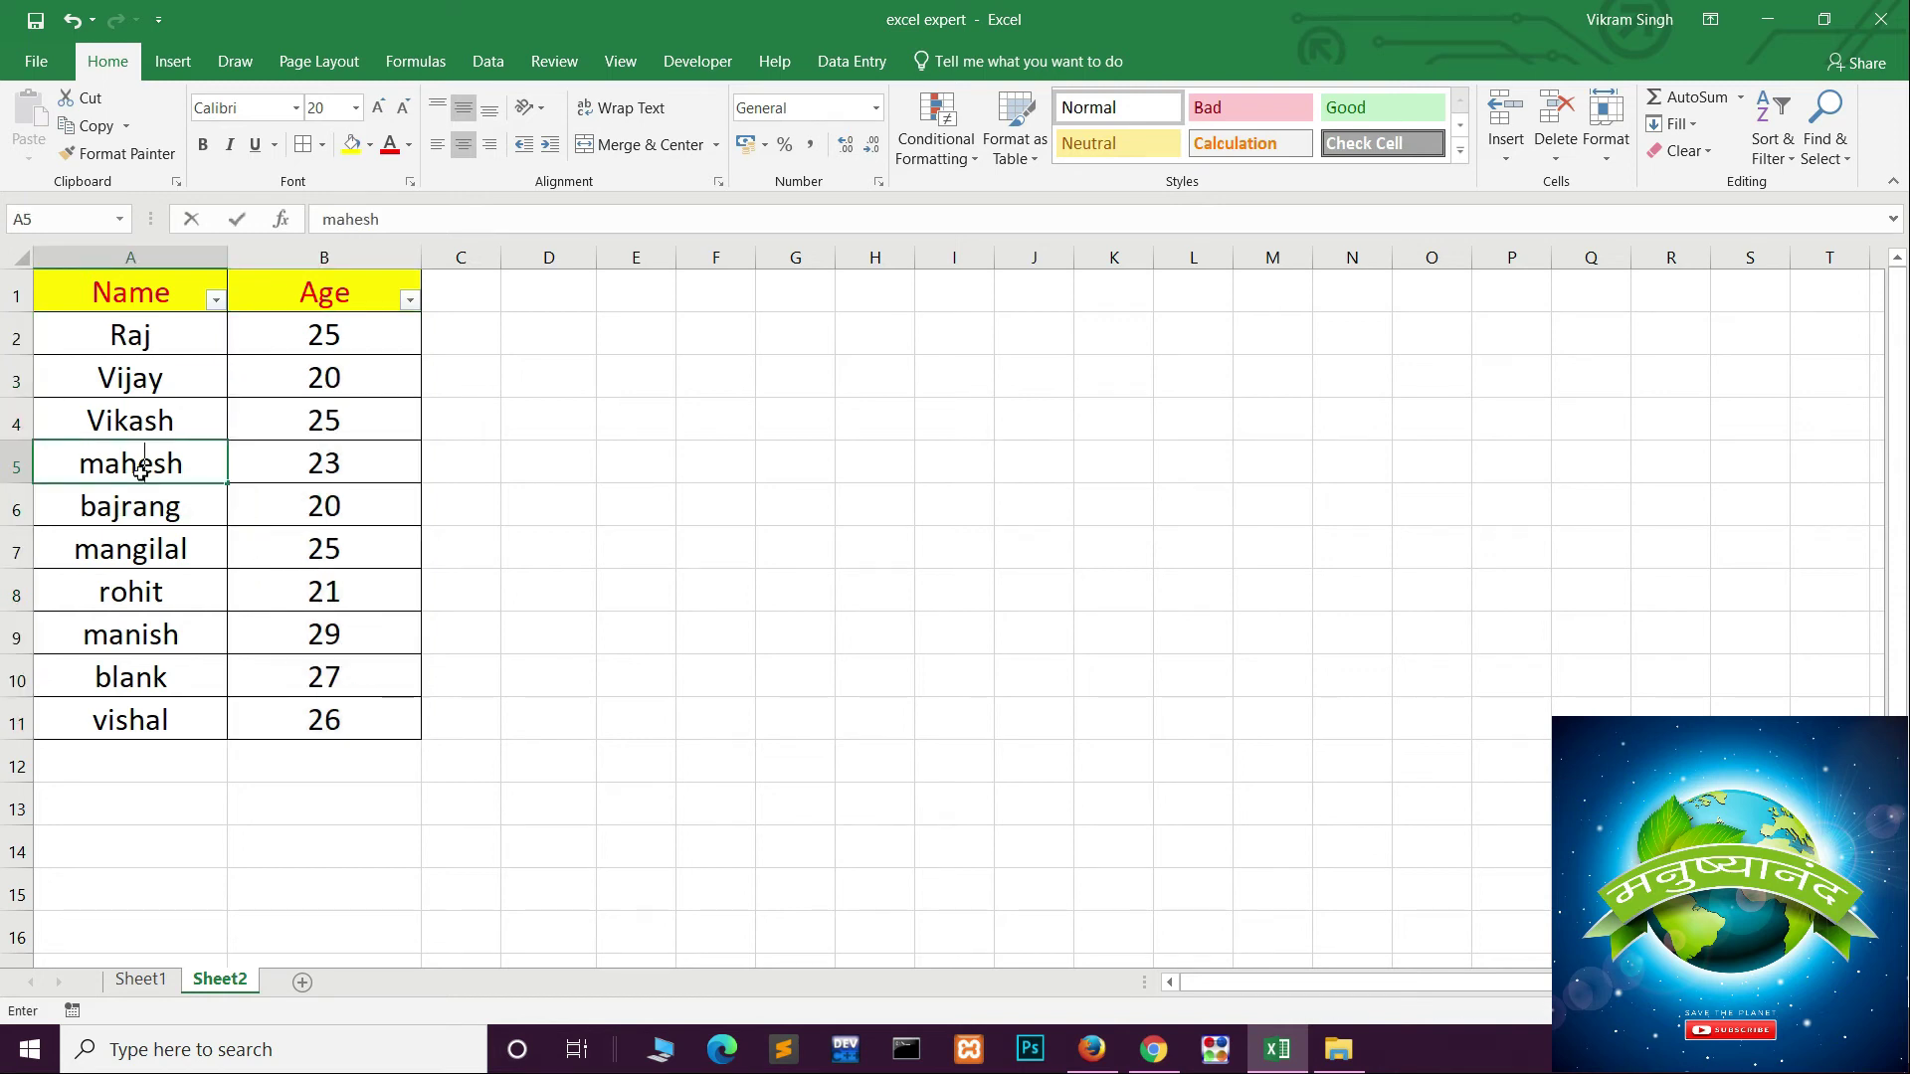
text(Mahesh)
key(Return)
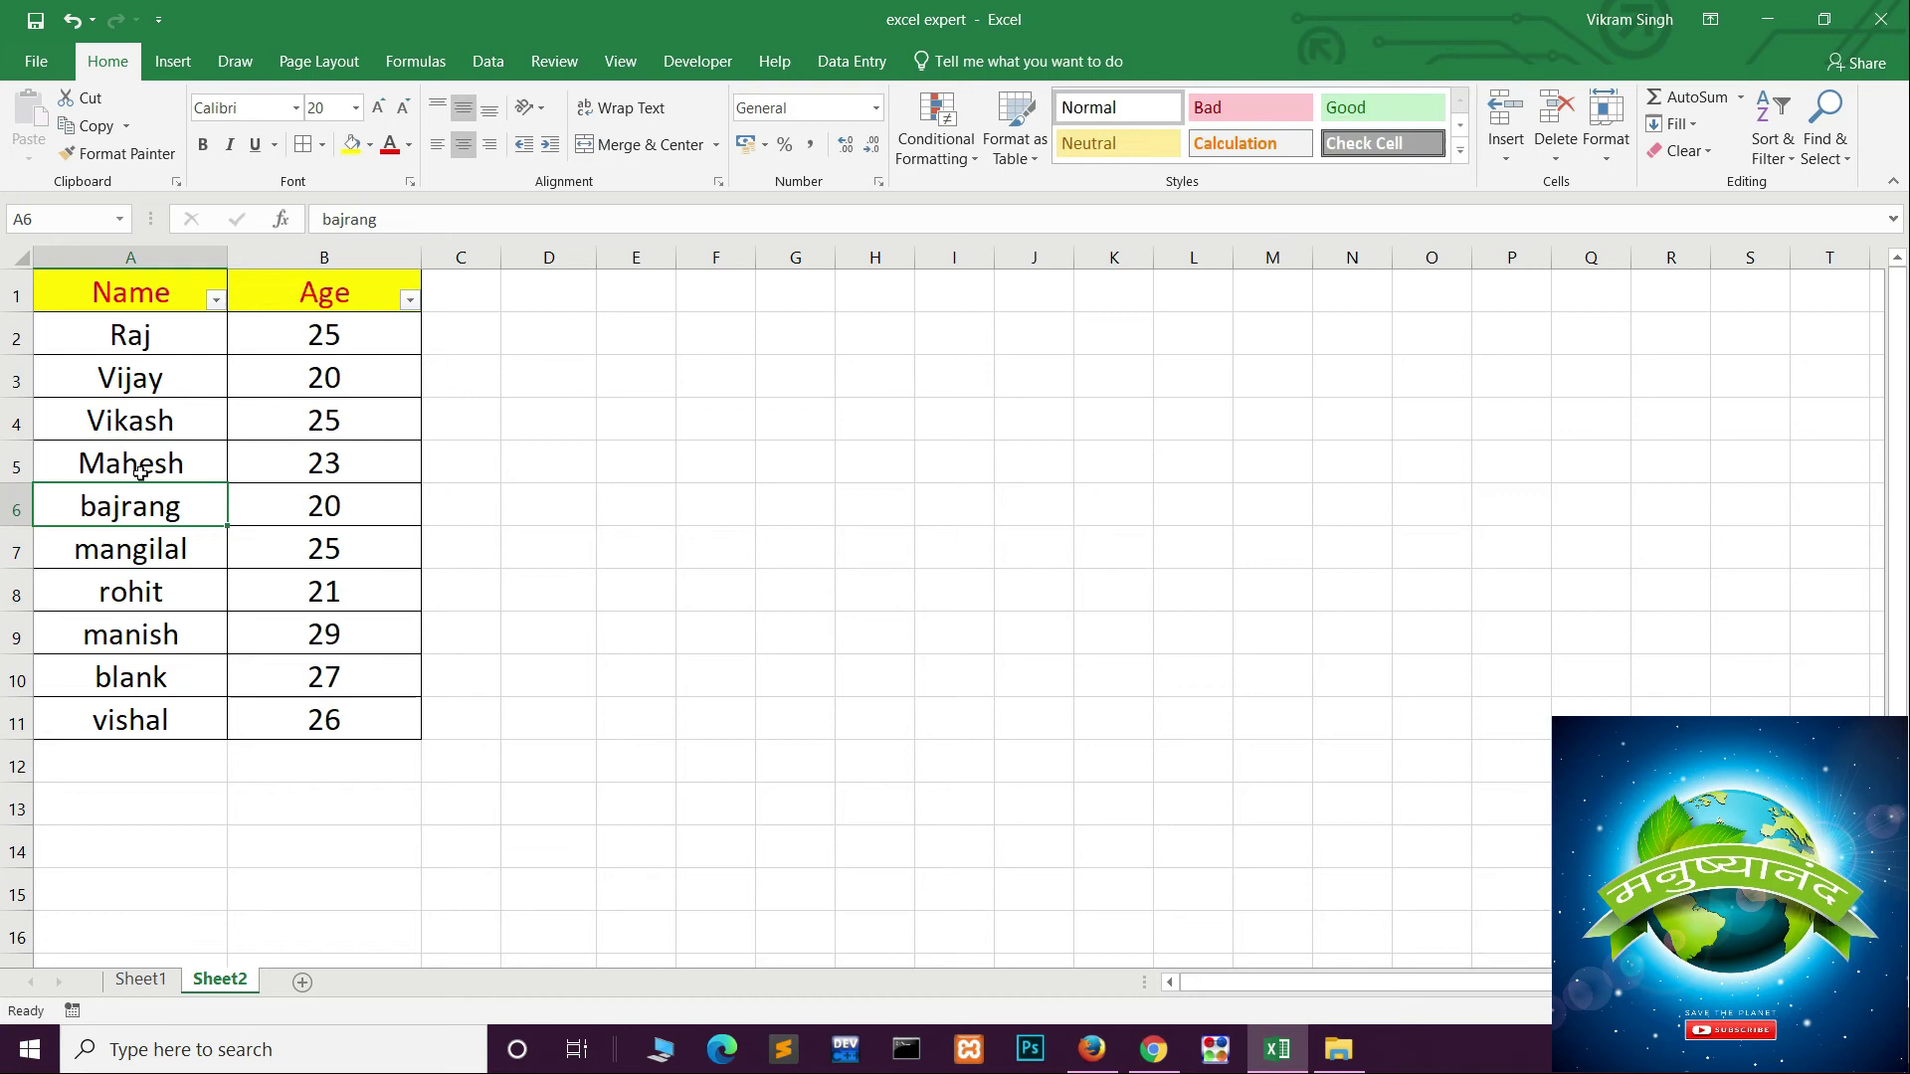
- Select the Age values B2:B11 and open their context menu
click(331, 335)
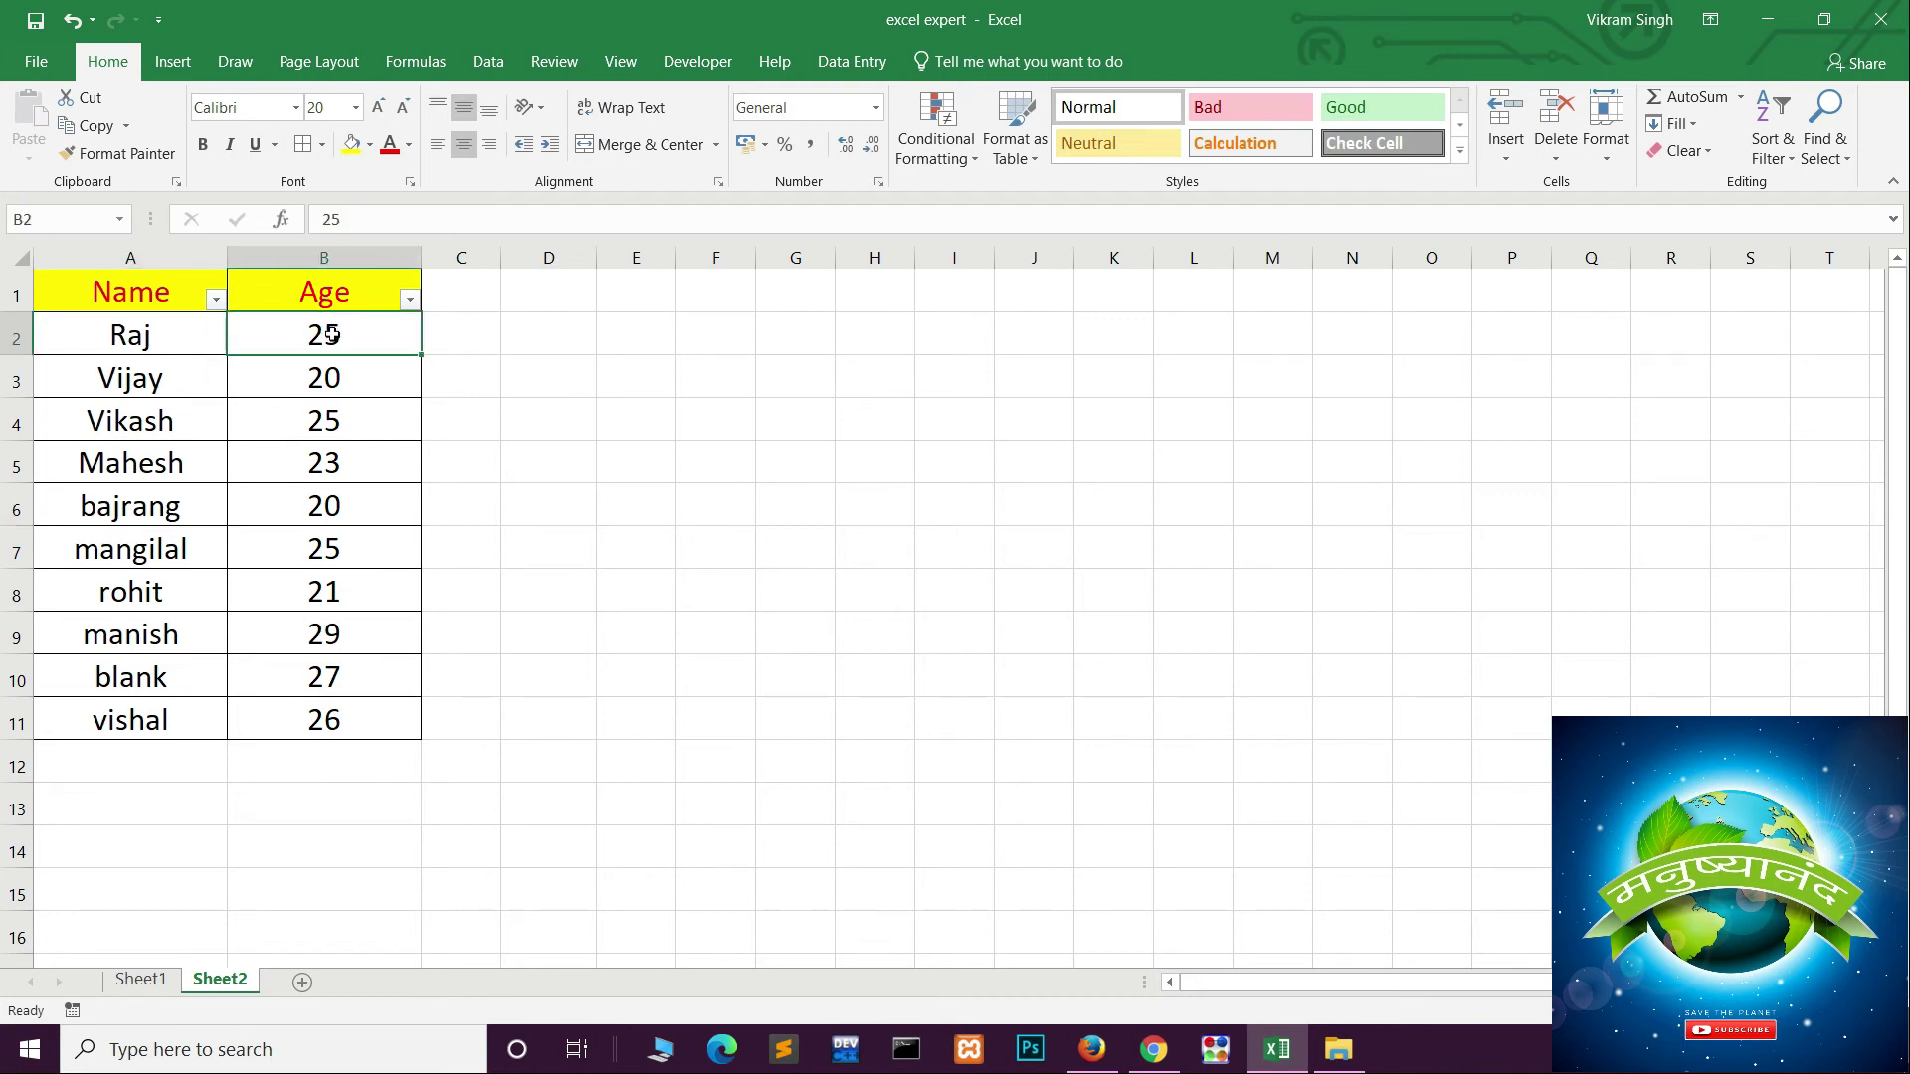
key(shift+Down)
key(shift+Down)
key(shift+Down)
key(shift+Down)
key(shift+Down)
key(shift+Down)
key(shift+Down)
key(shift+Down)
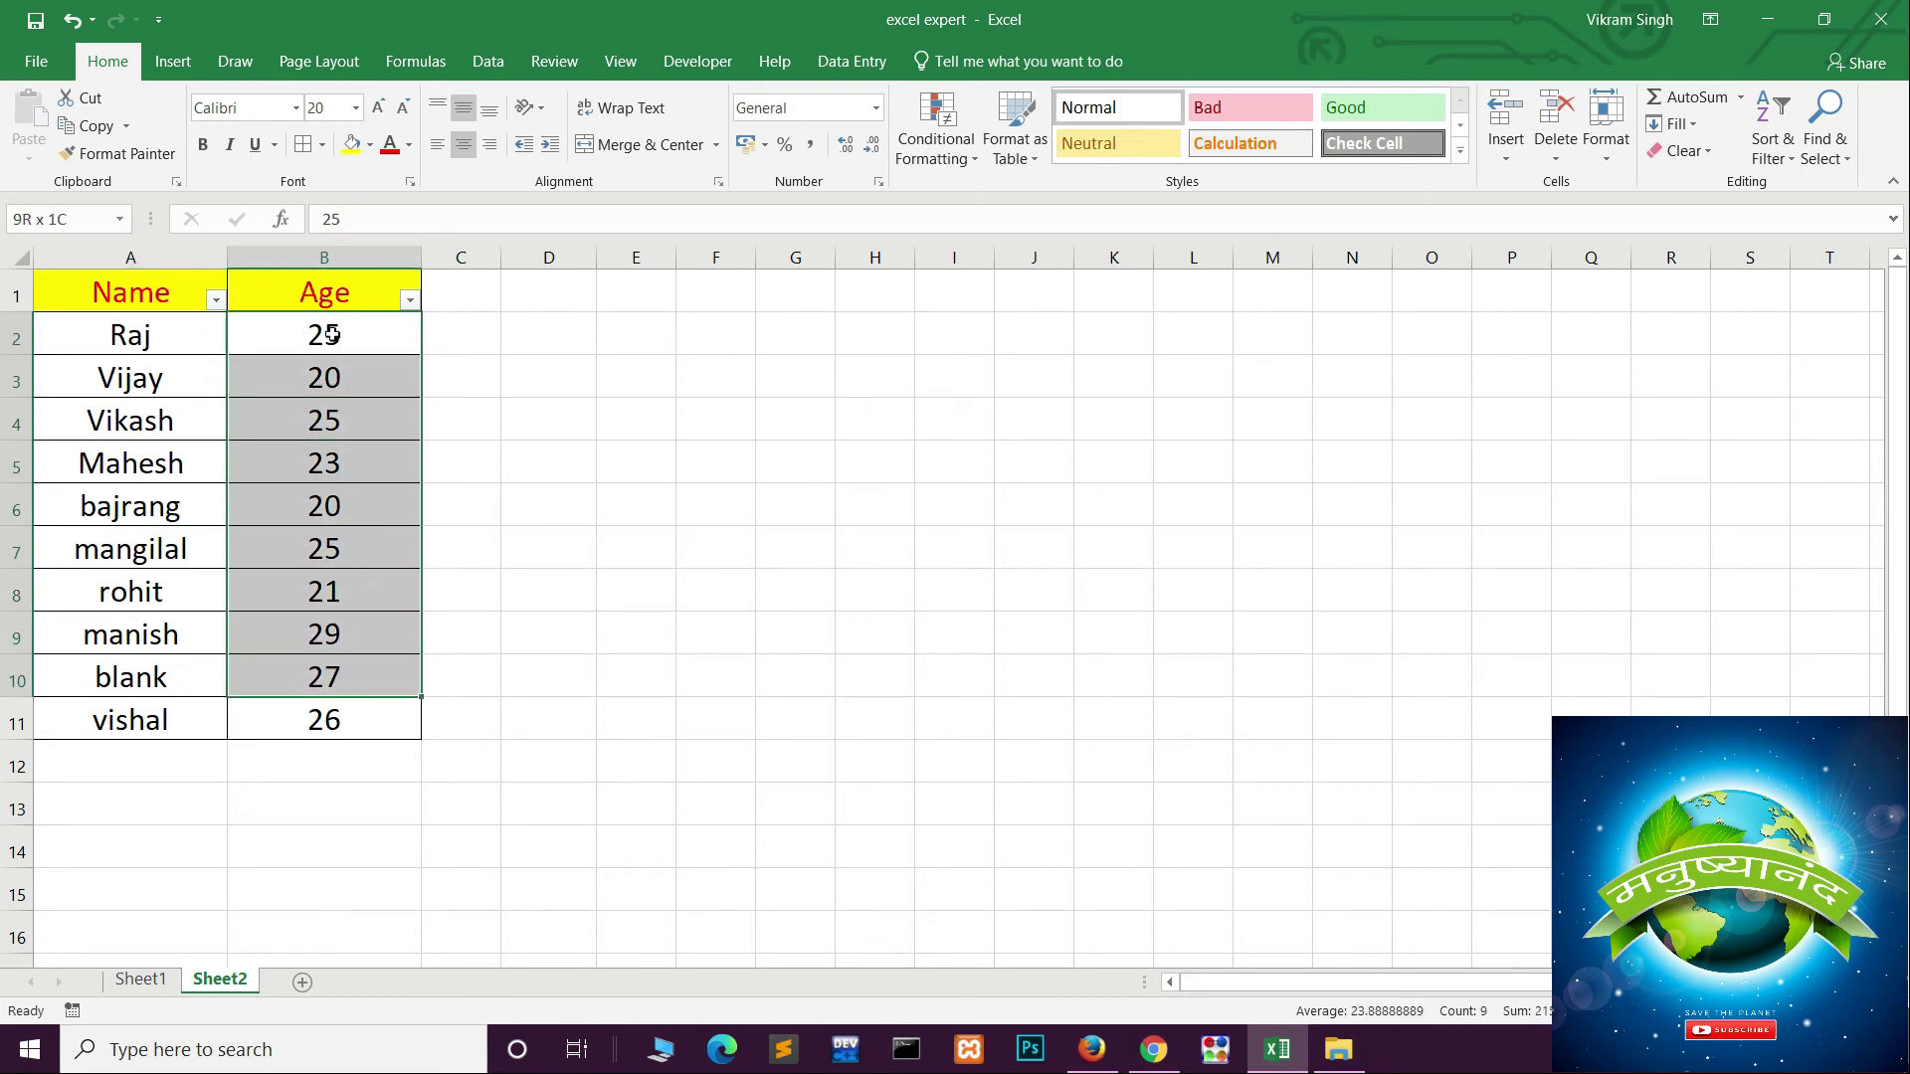
key(shift+Down)
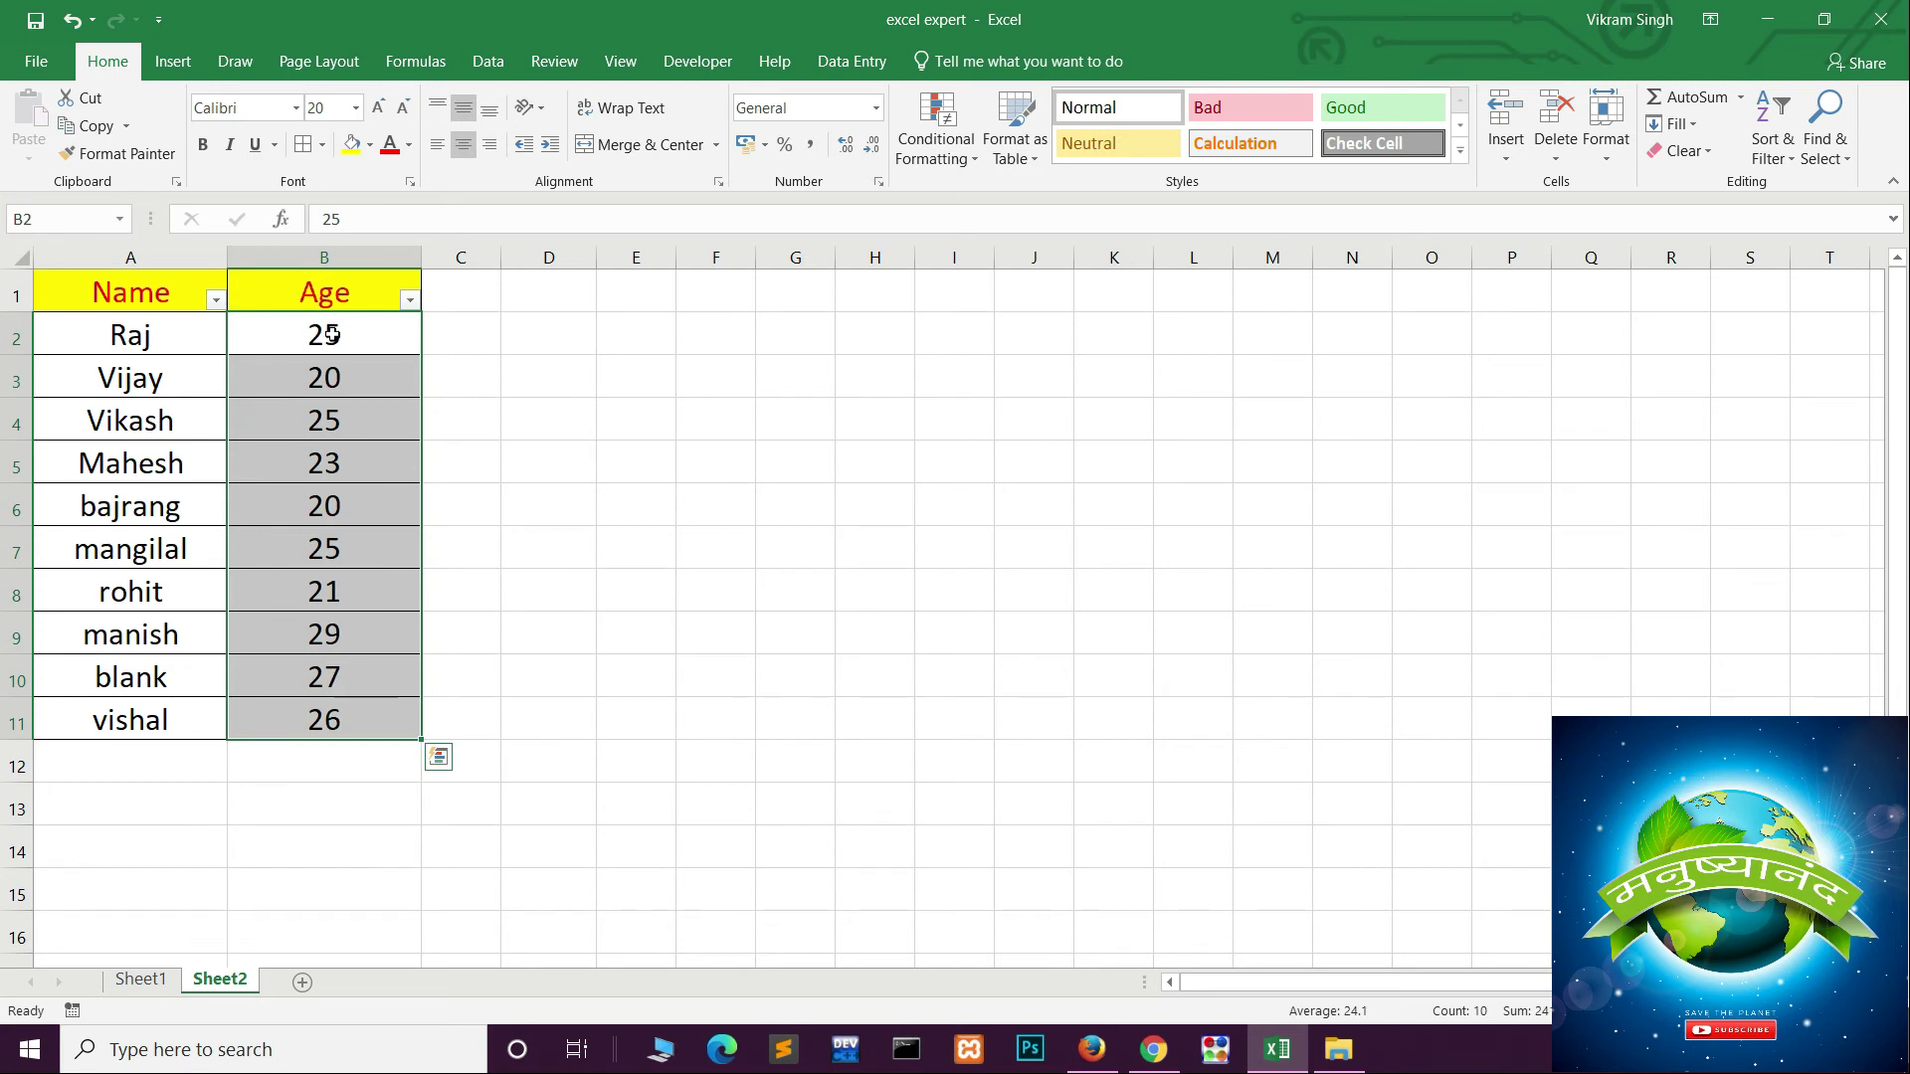
right_click(332, 334)
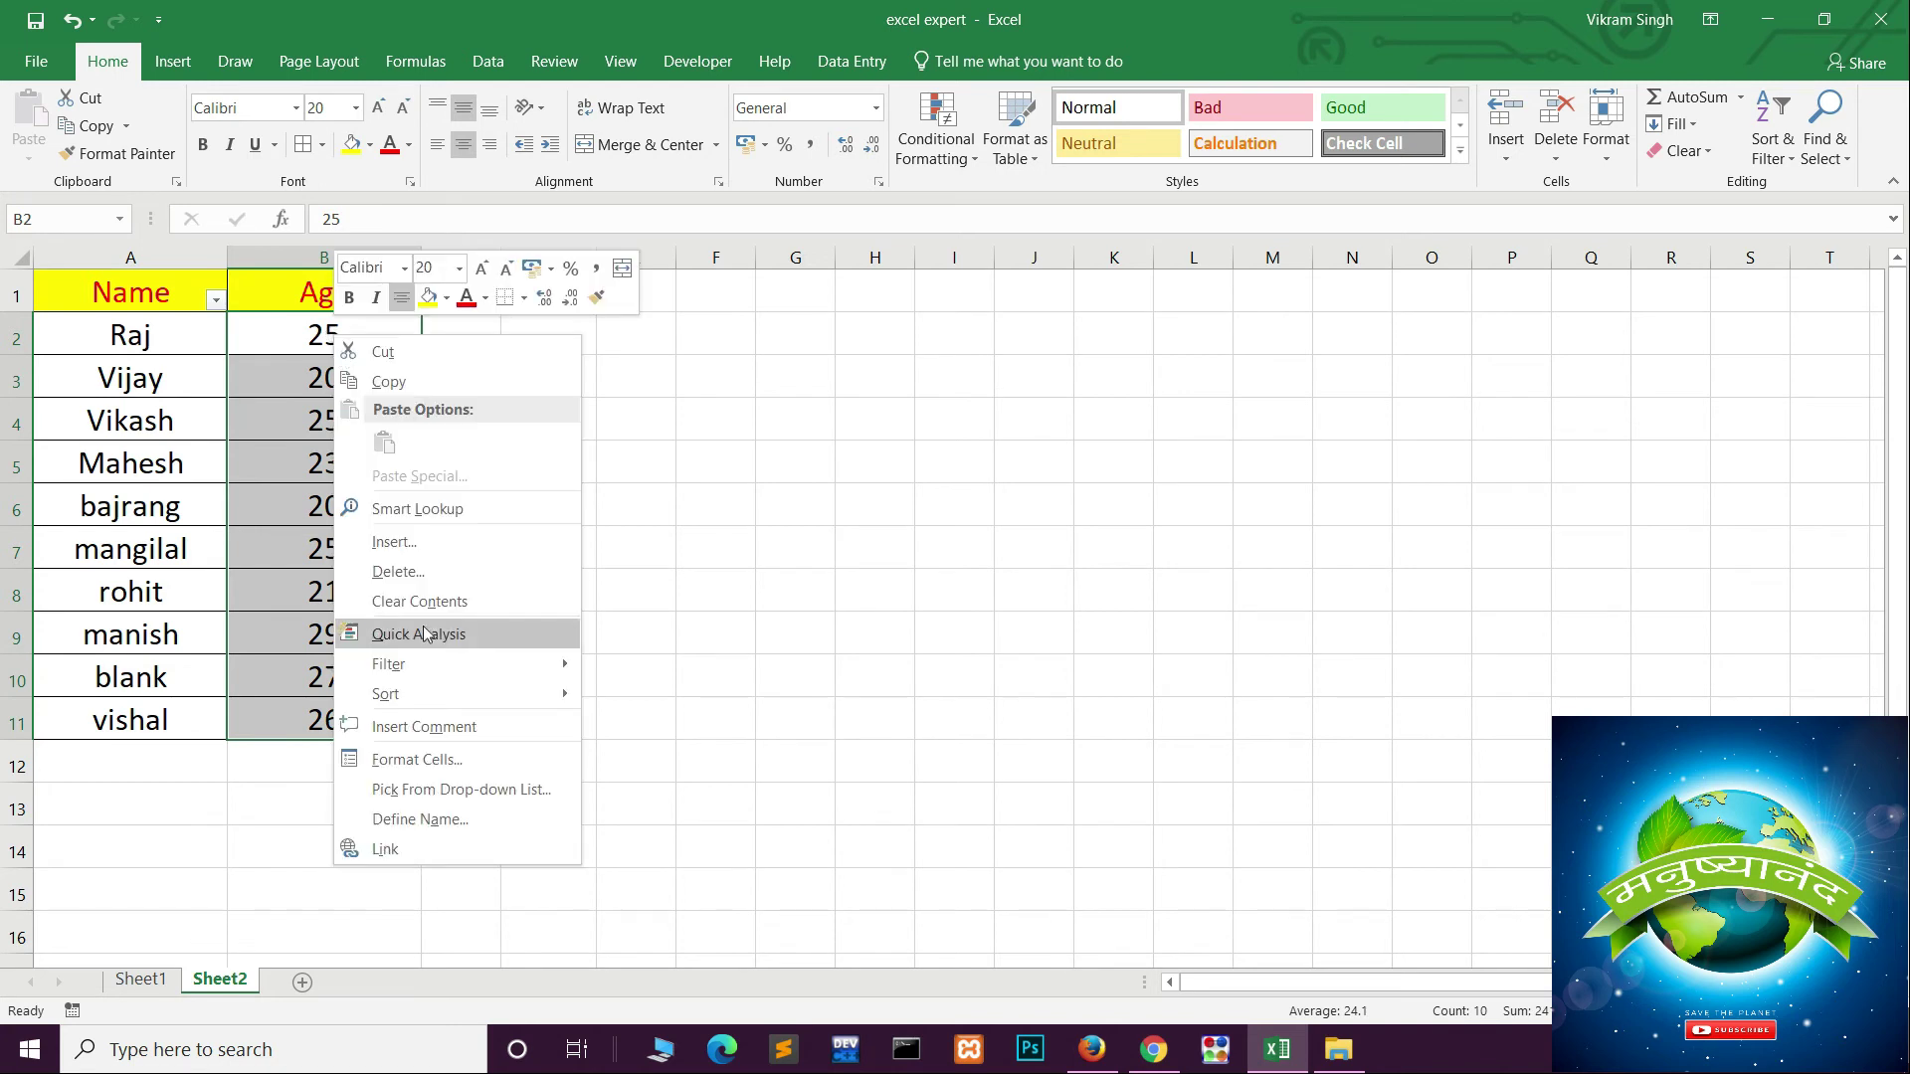
- Tick Locked on the Format Cells Protection tab for B2:B11 and apply it
click(468, 762)
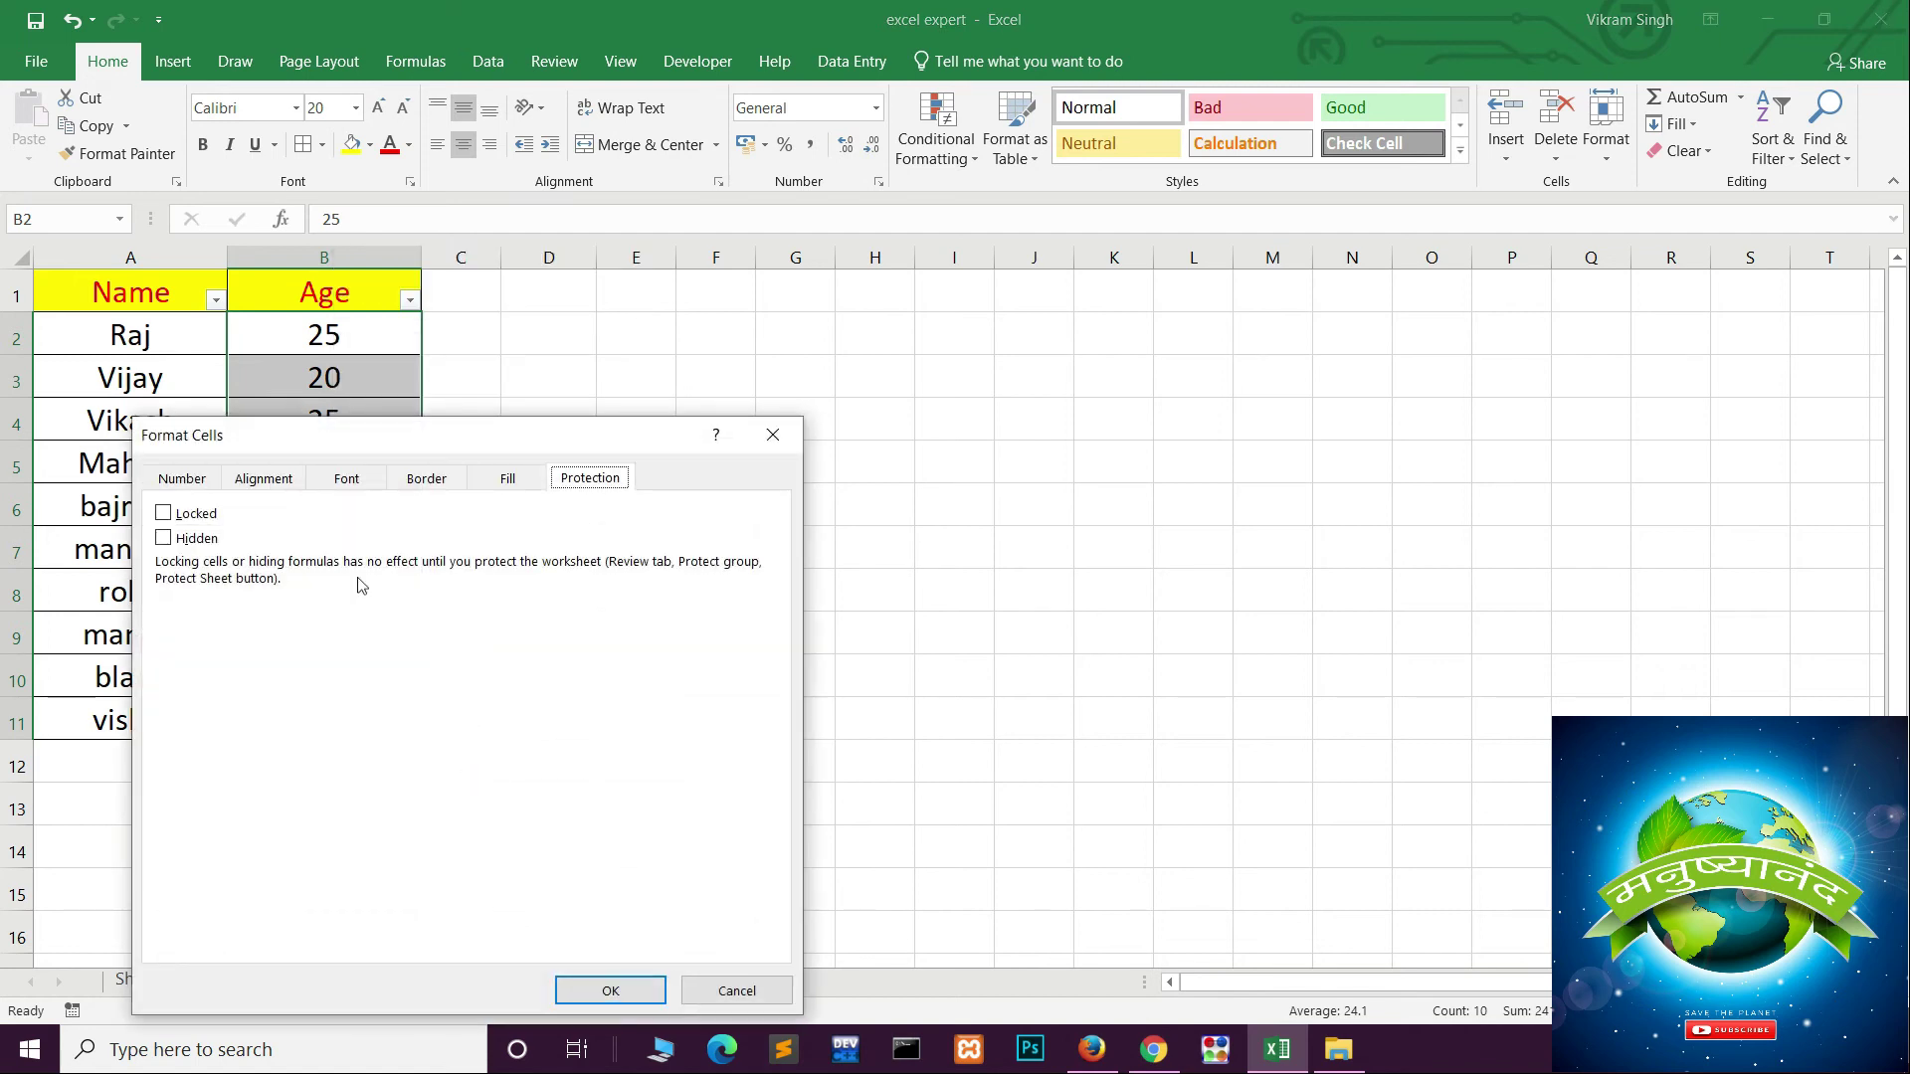
click(210, 517)
click(610, 990)
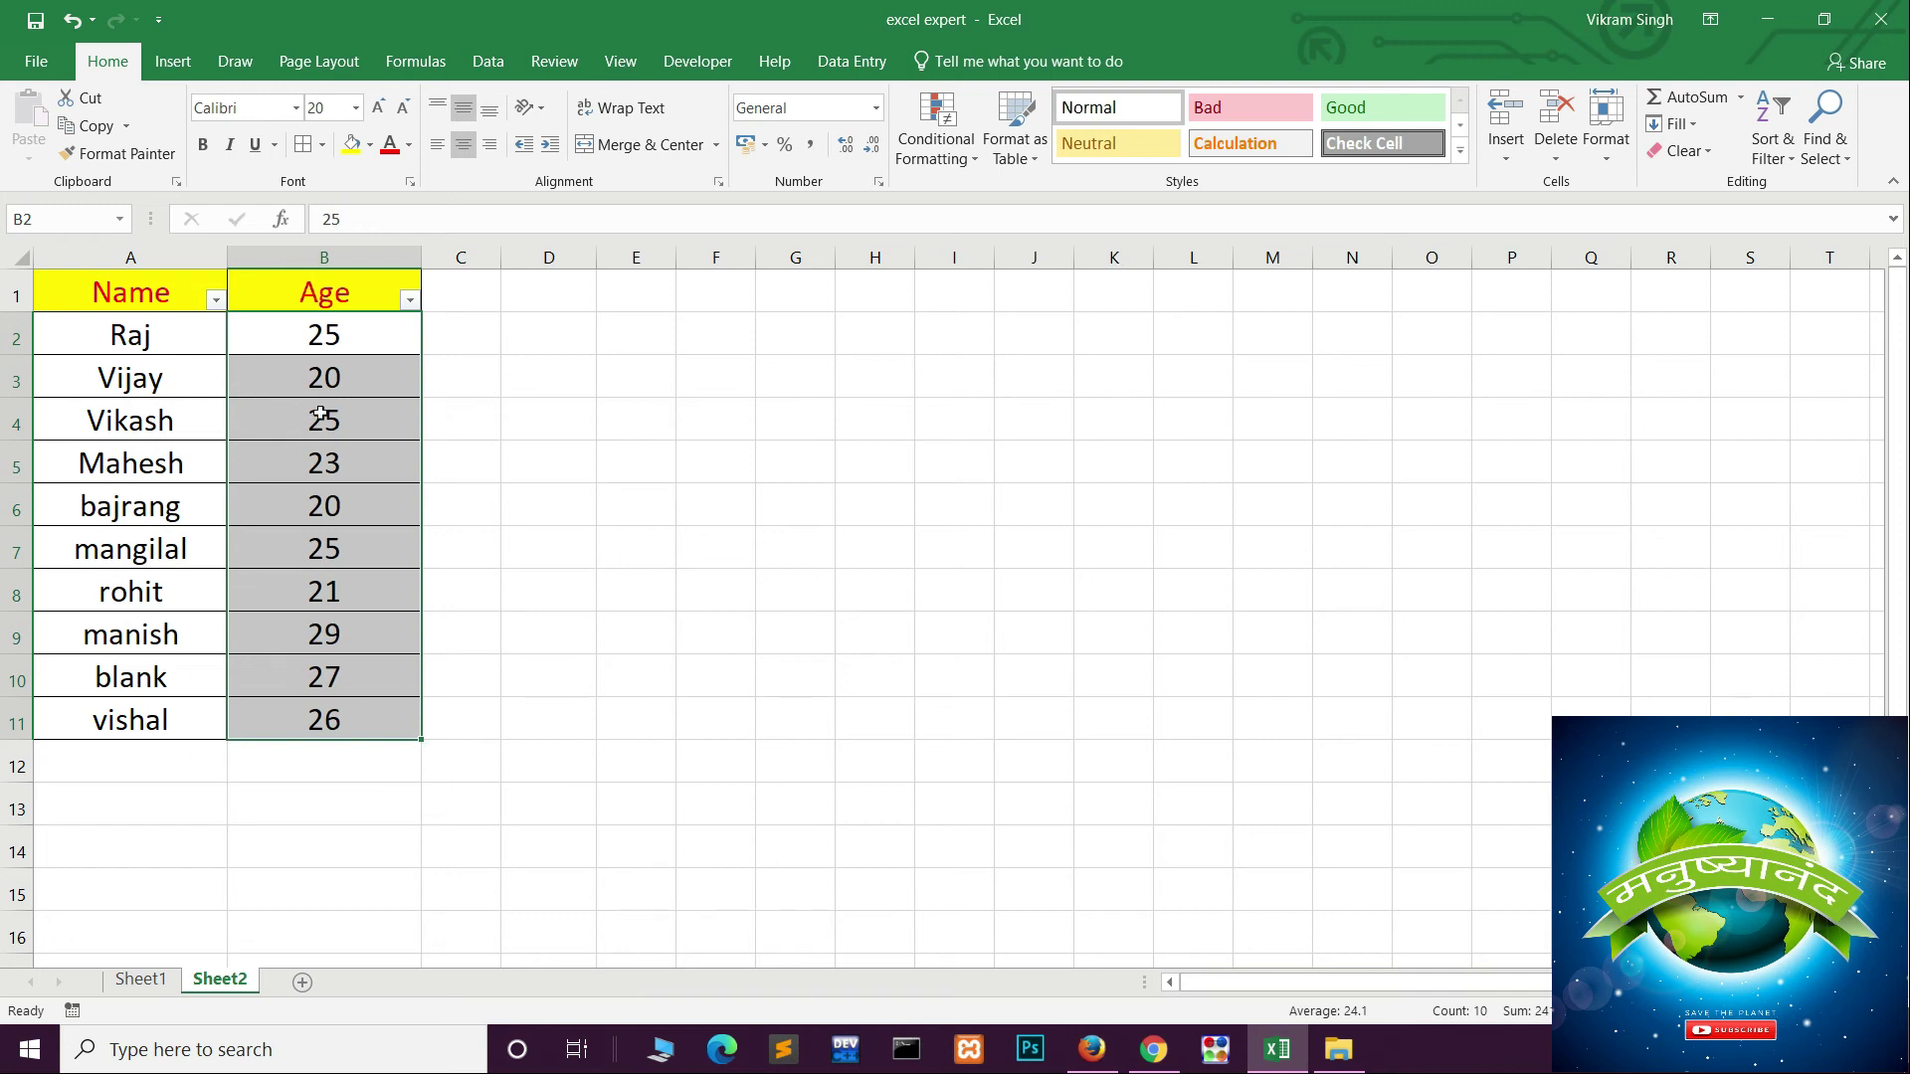
- Protect Sheet2 again, entering a sheet-protection password and confirming it
right_click(225, 979)
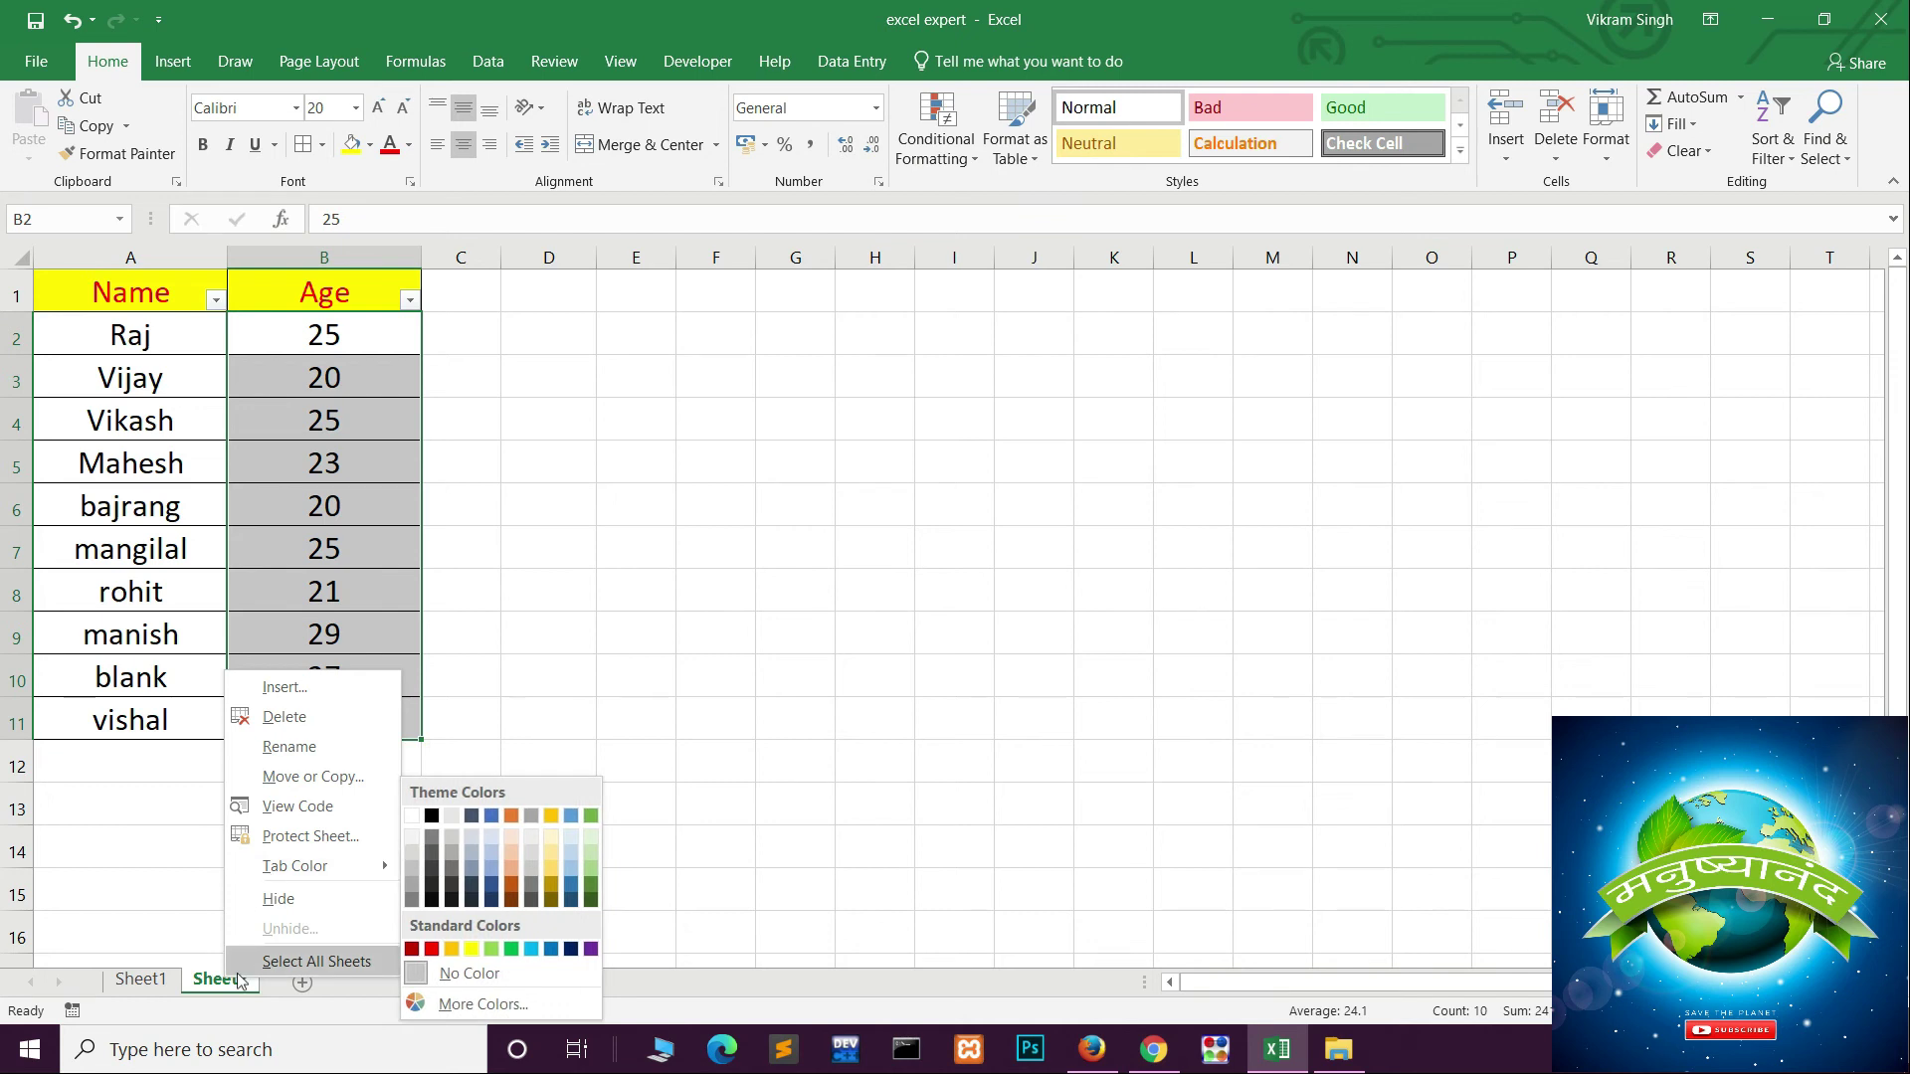
click(307, 838)
key(Return)
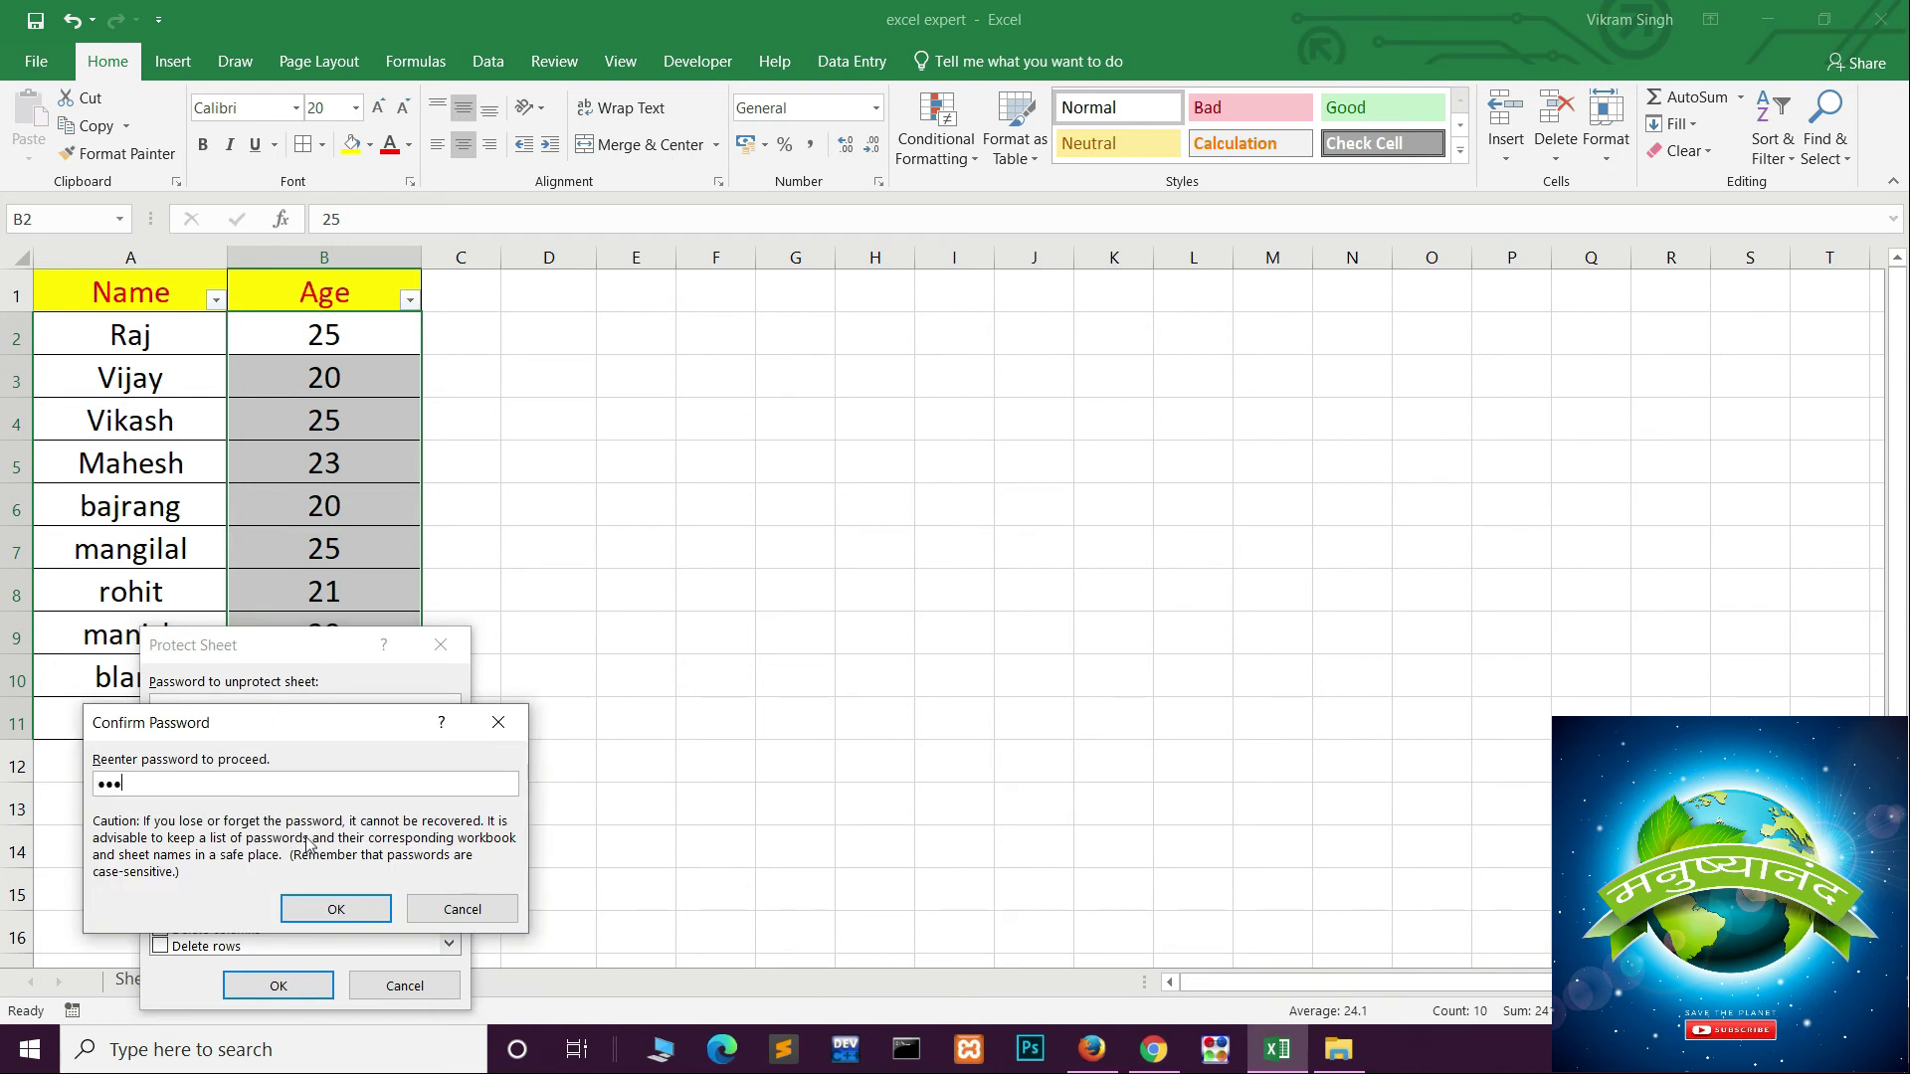
key(Return)
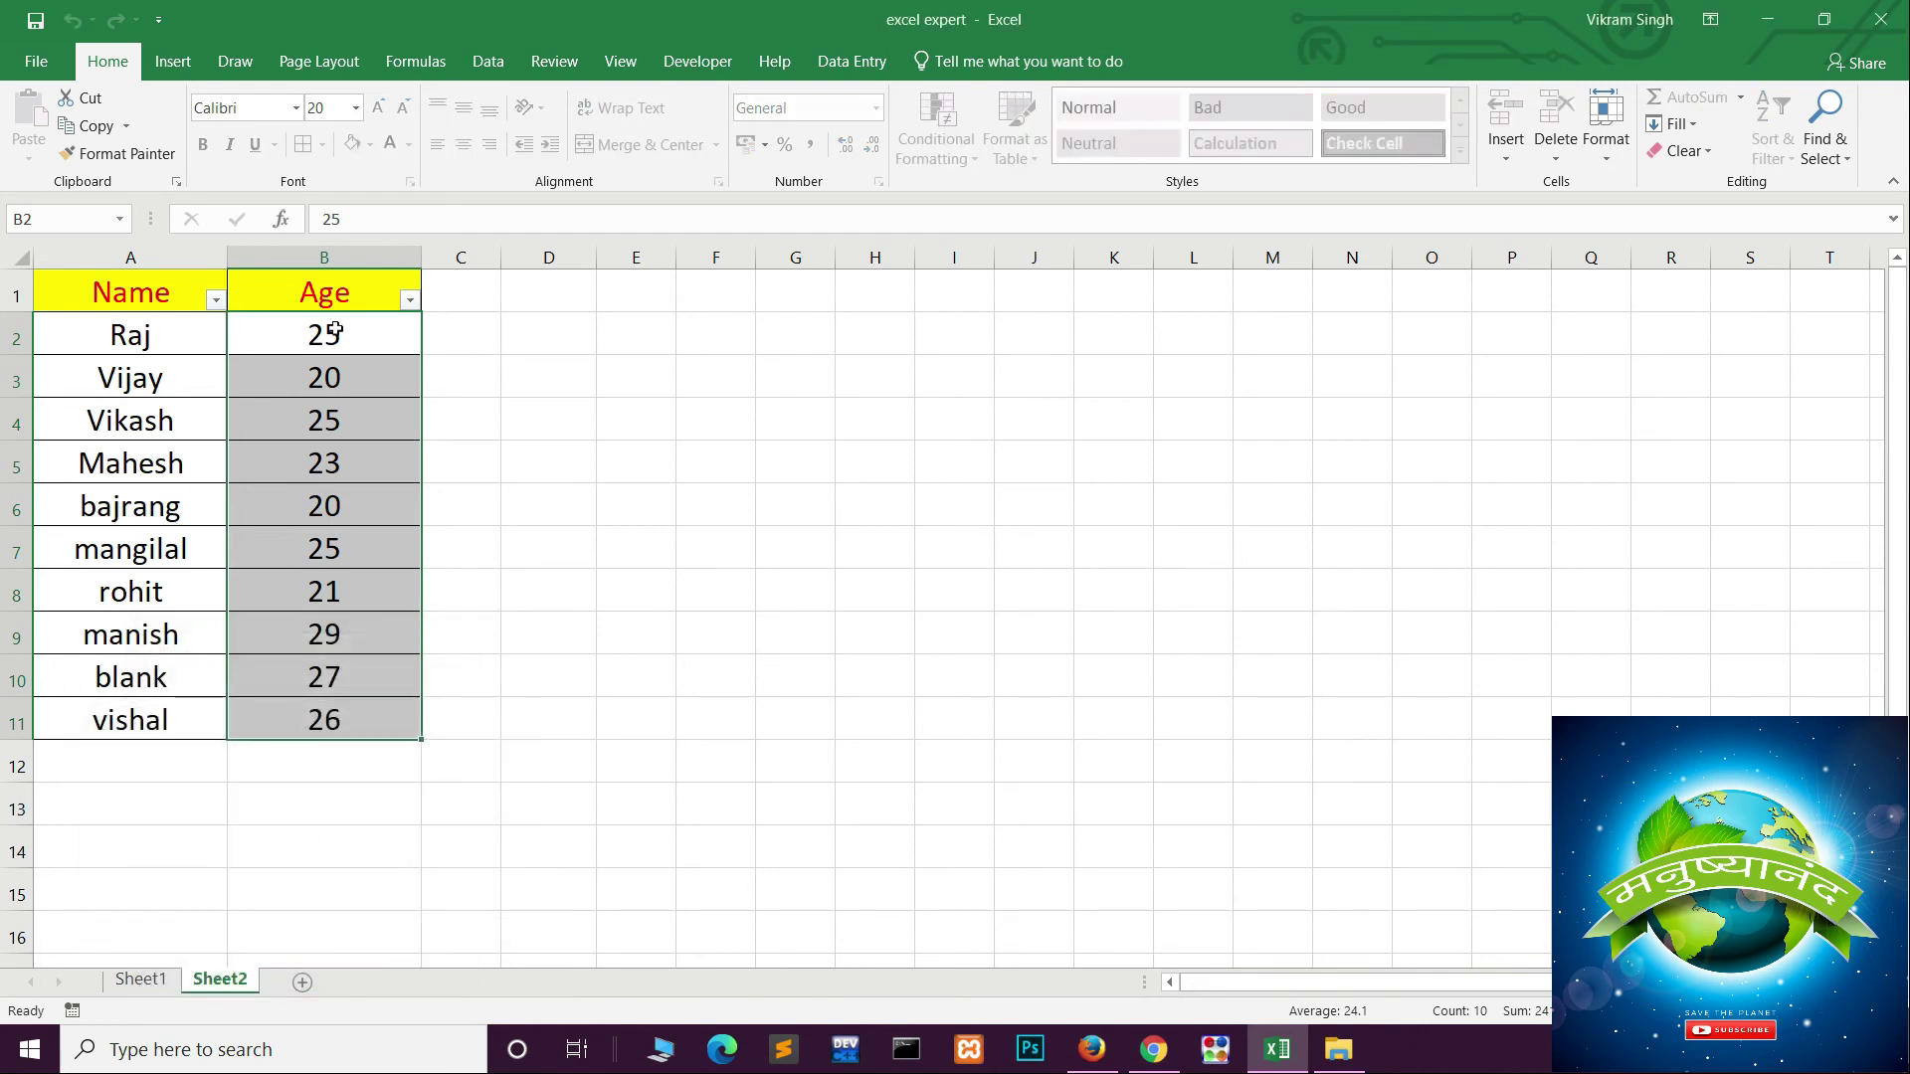
click(331, 343)
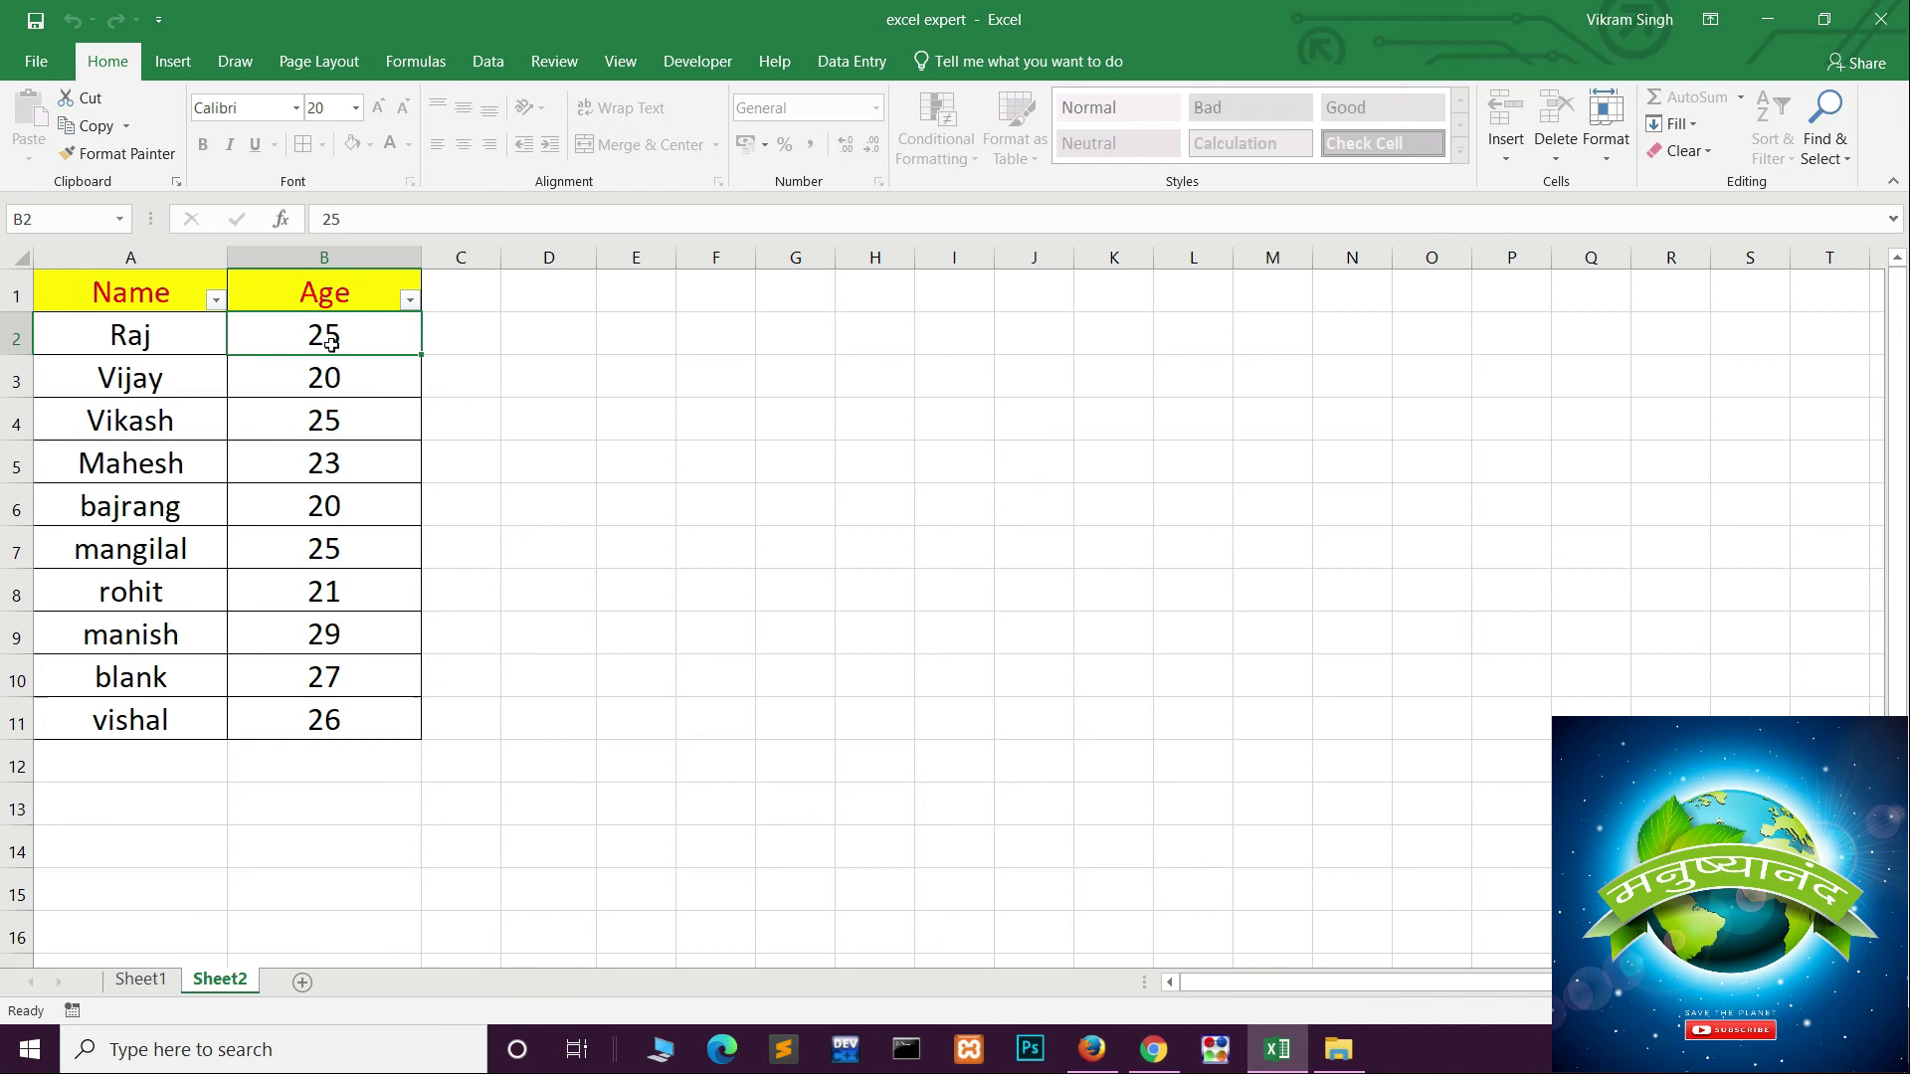
double_click(332, 343)
key(Return)
click(331, 385)
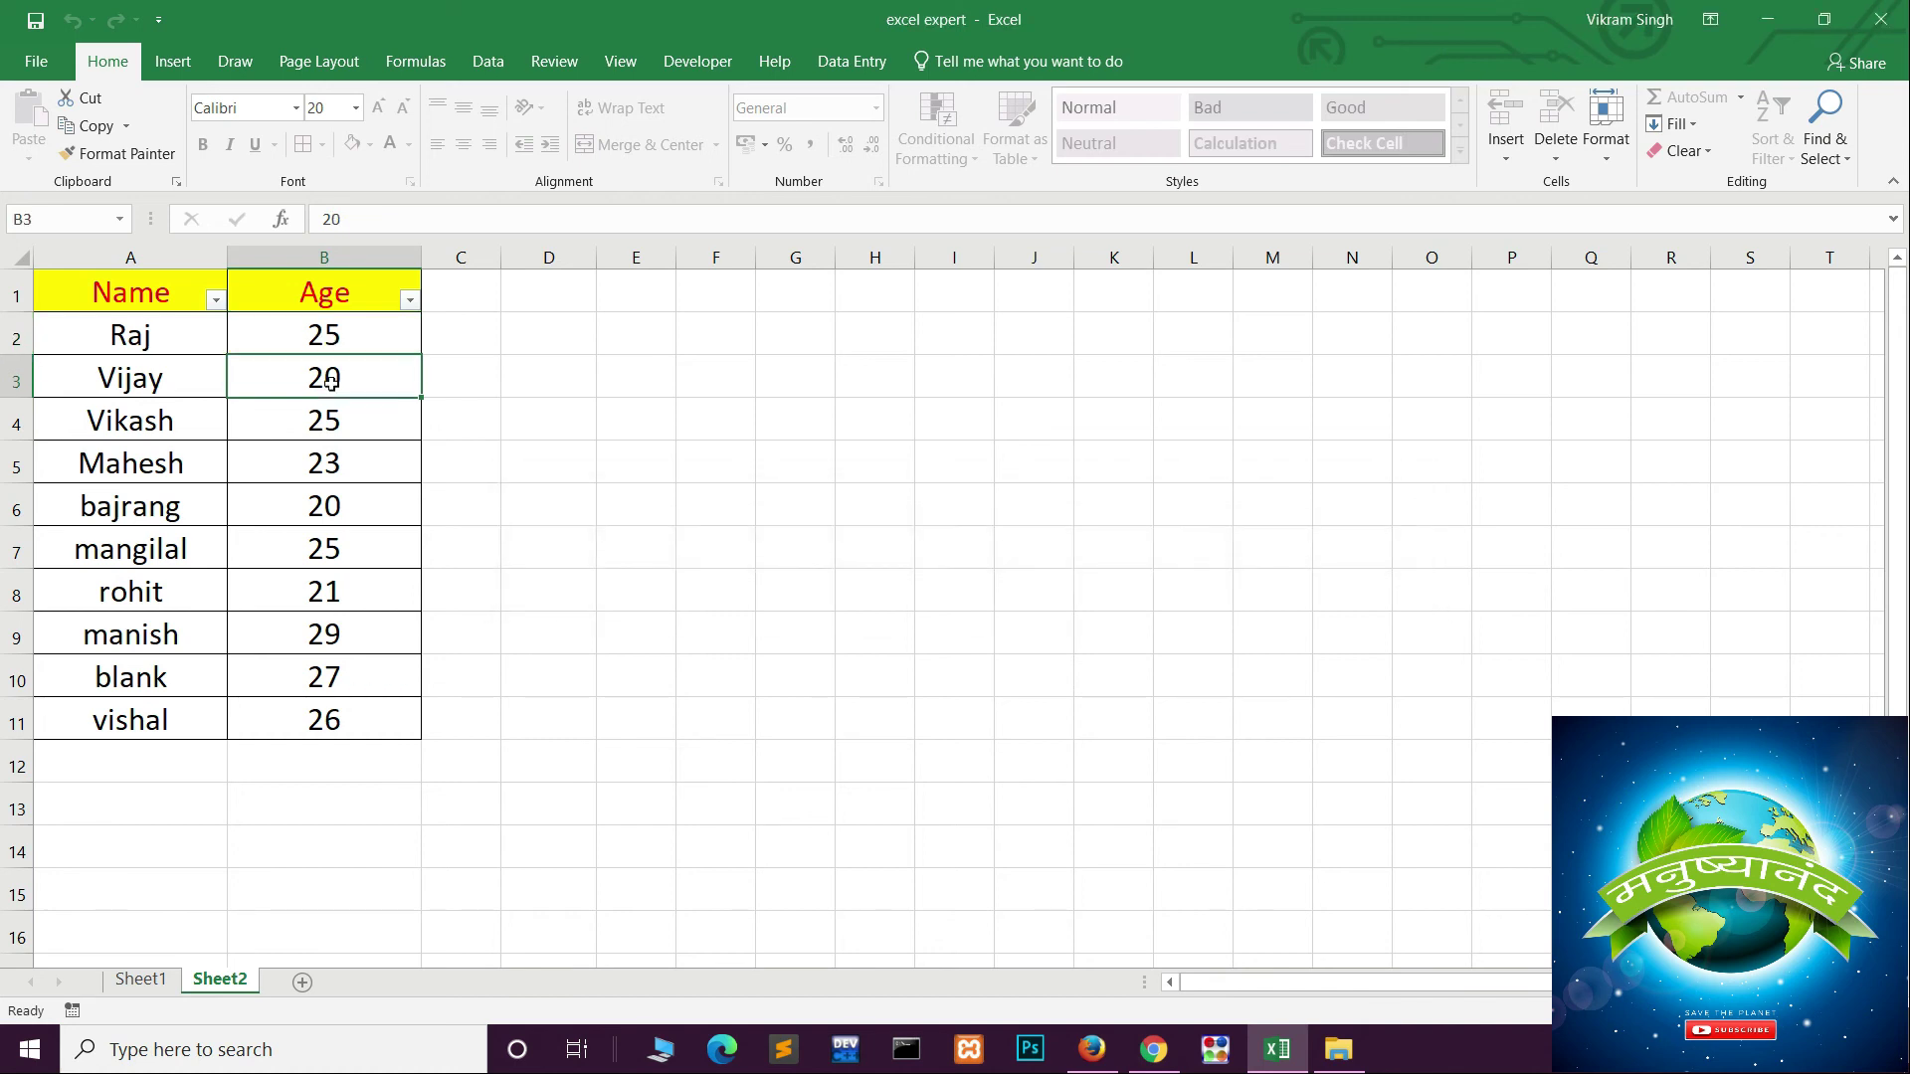
click(336, 462)
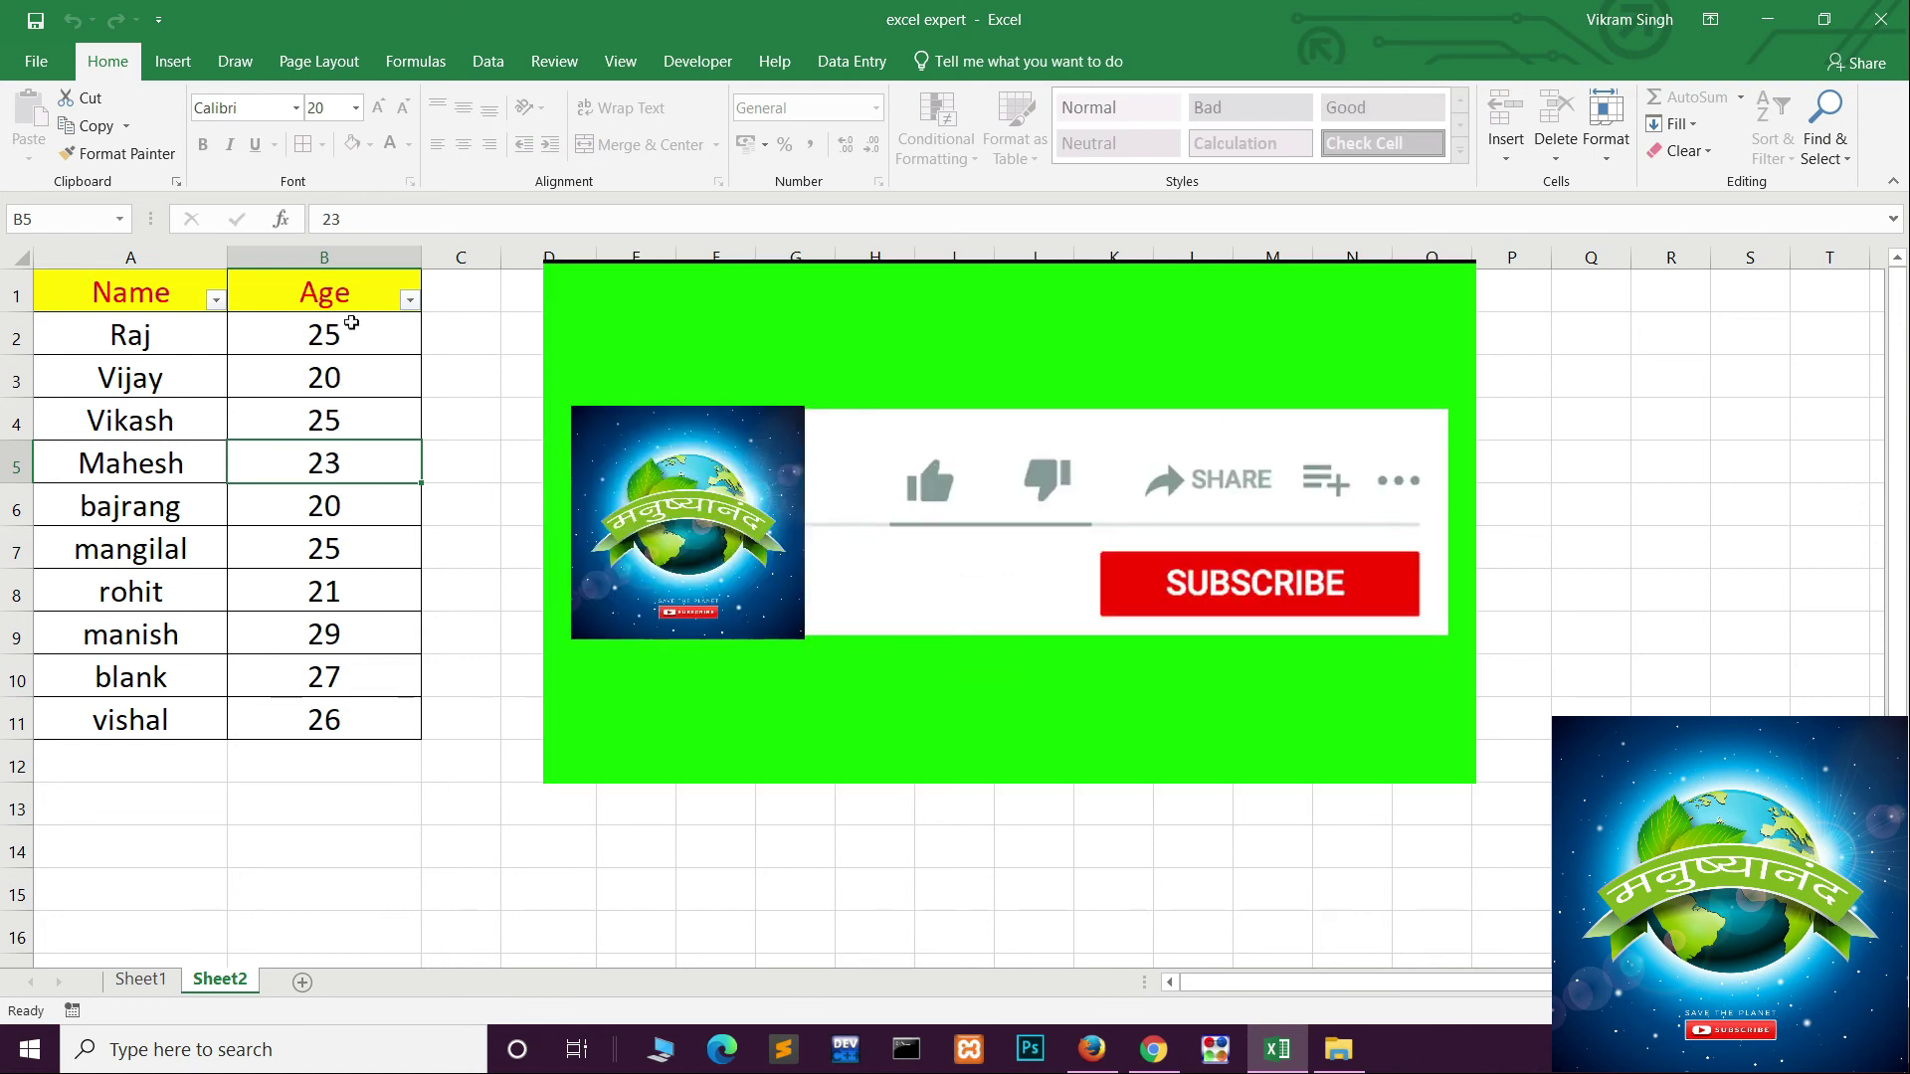
click(351, 322)
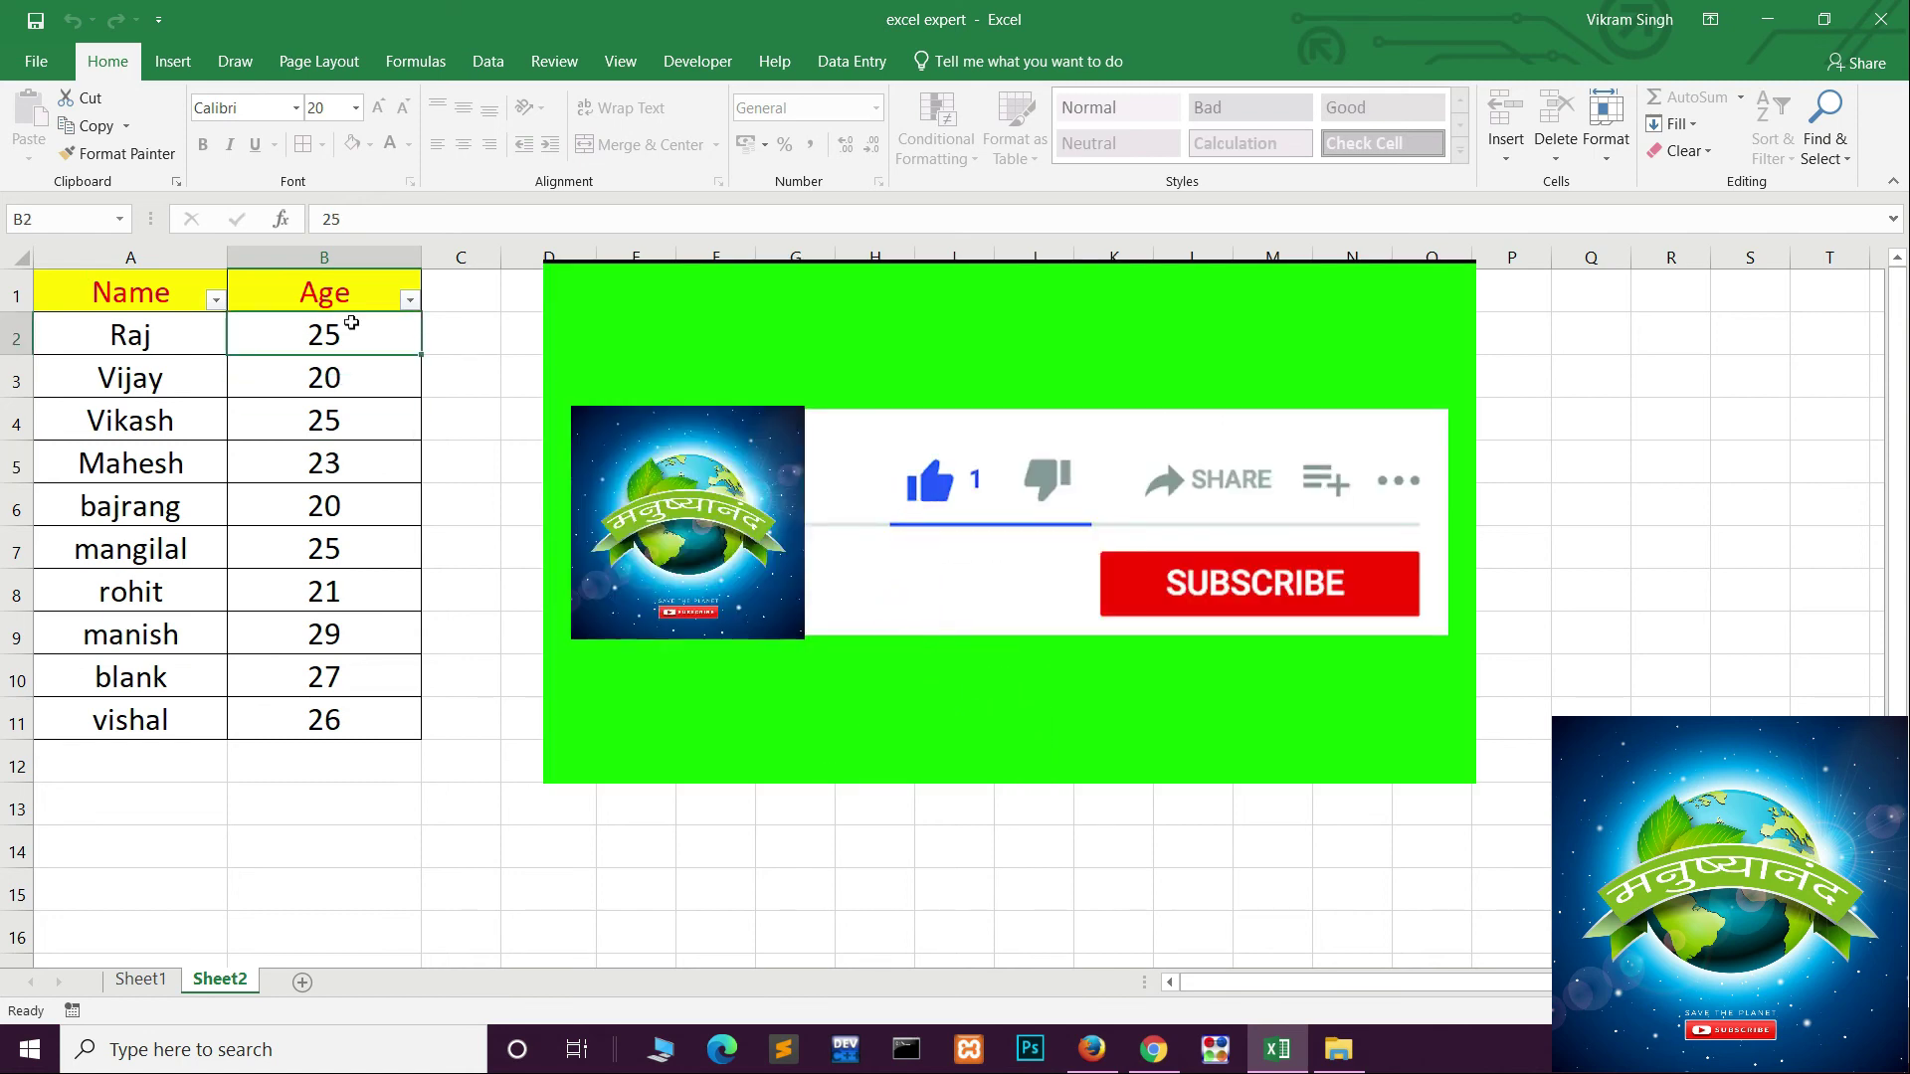
key(shift+Down)
key(shift+Down)
key(shift+Down)
key(shift+Down)
key(shift+Down)
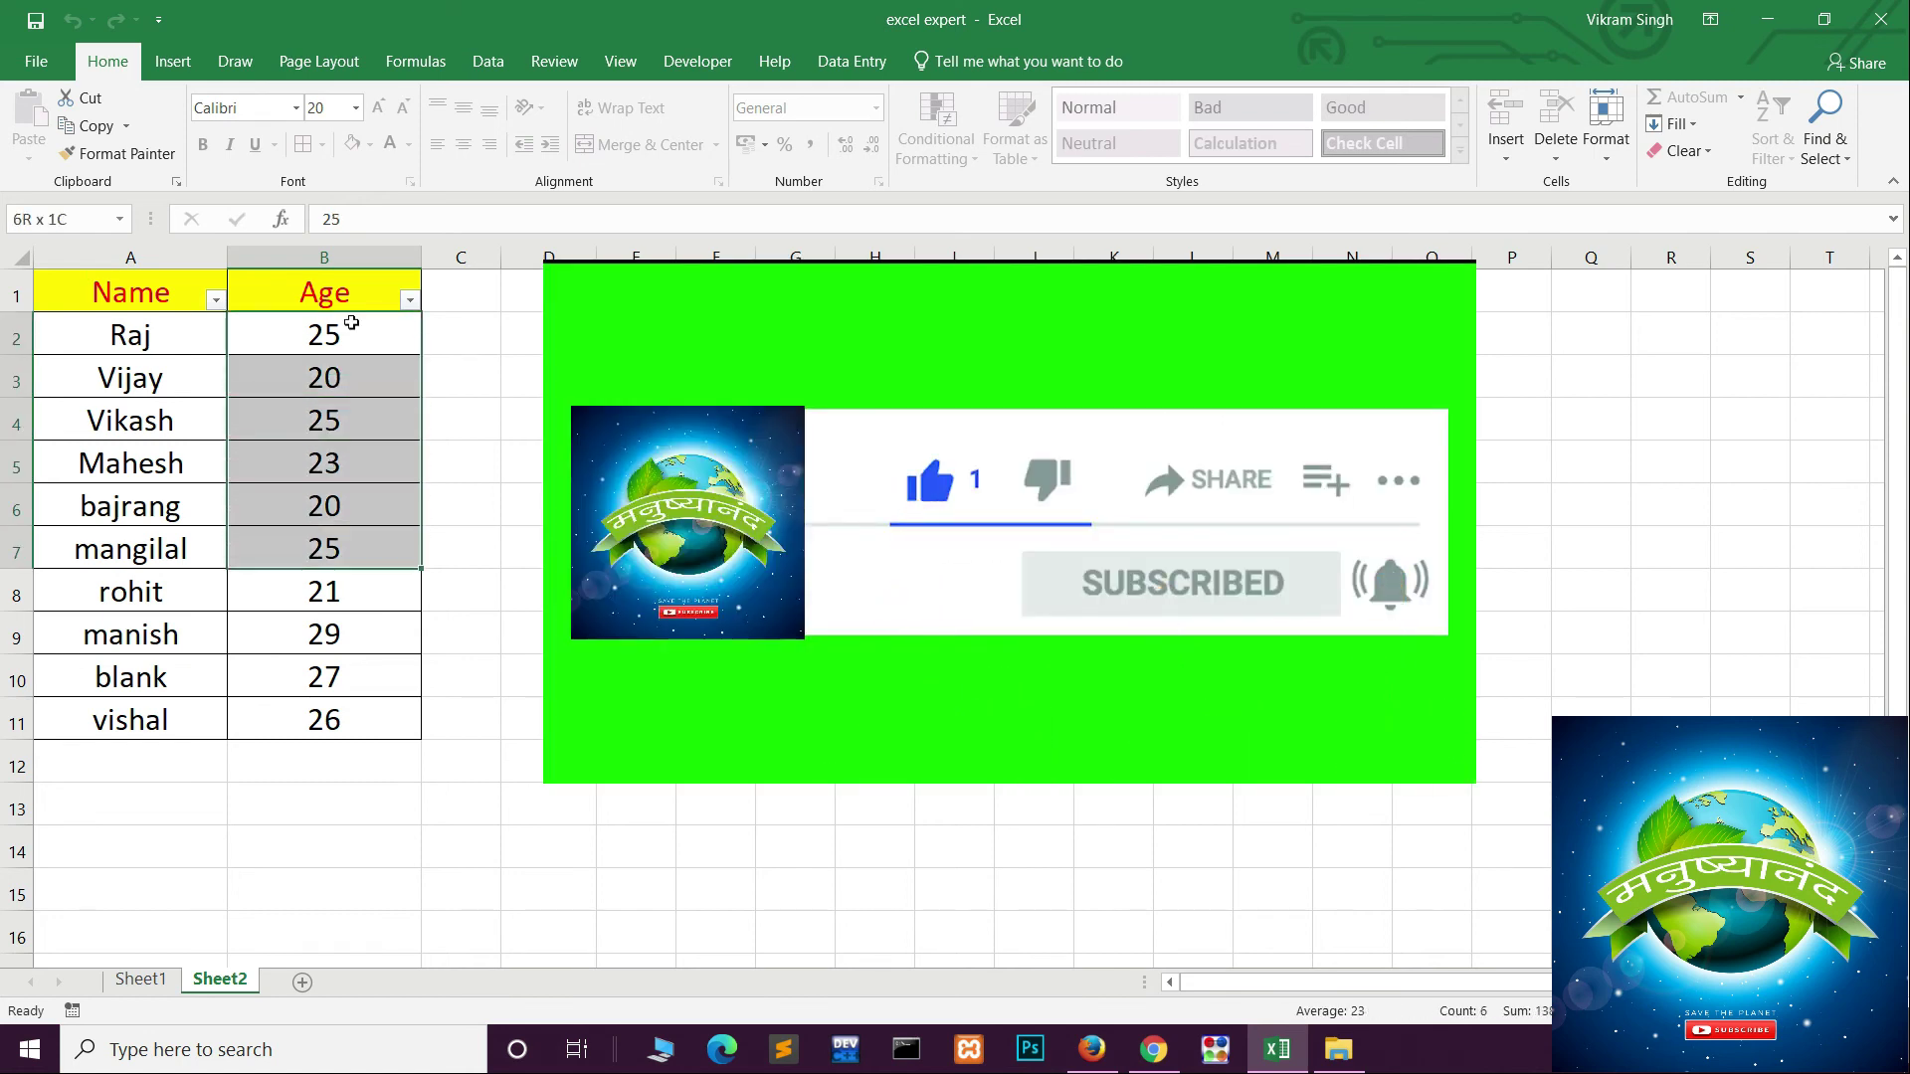
key(shift+Down)
key(shift+Down)
key(shift+Down)
key(shift+Down)
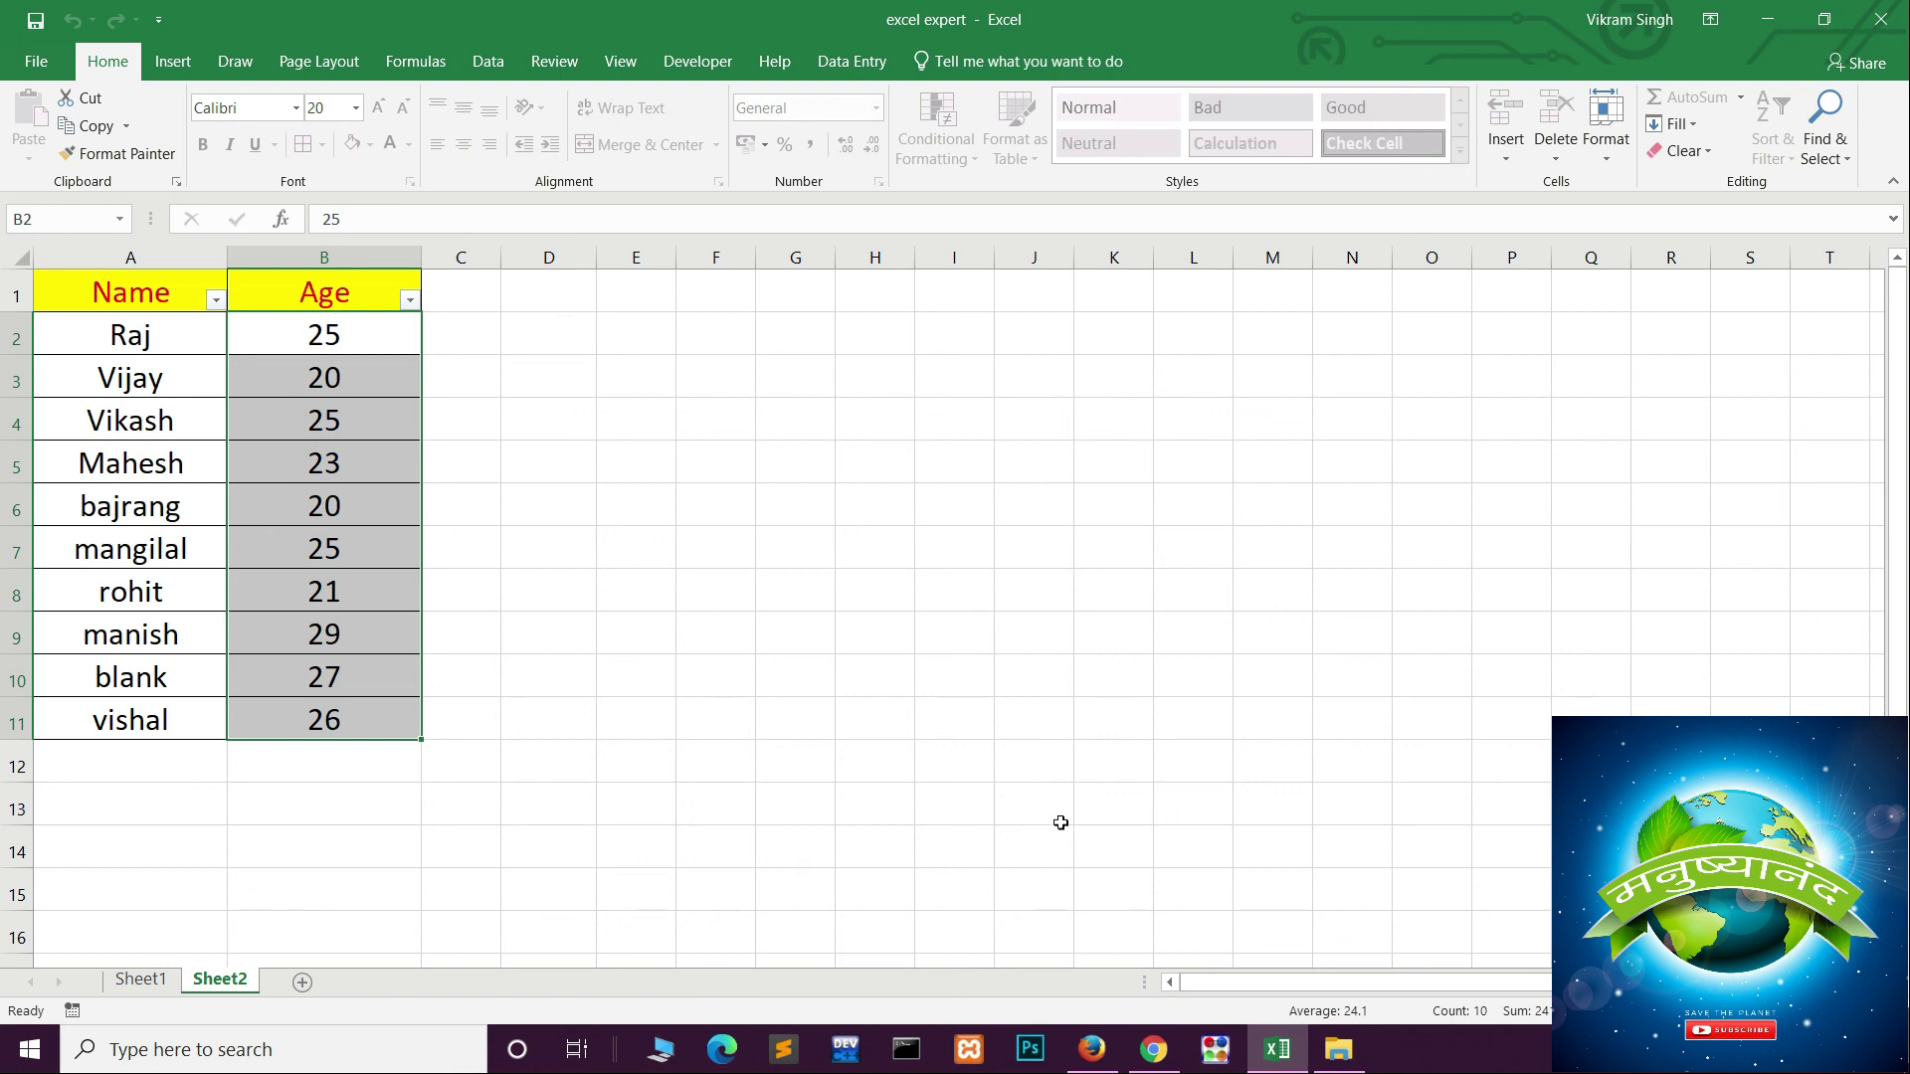
- Switch to the browser showing the YouTube channel page
click(1092, 1049)
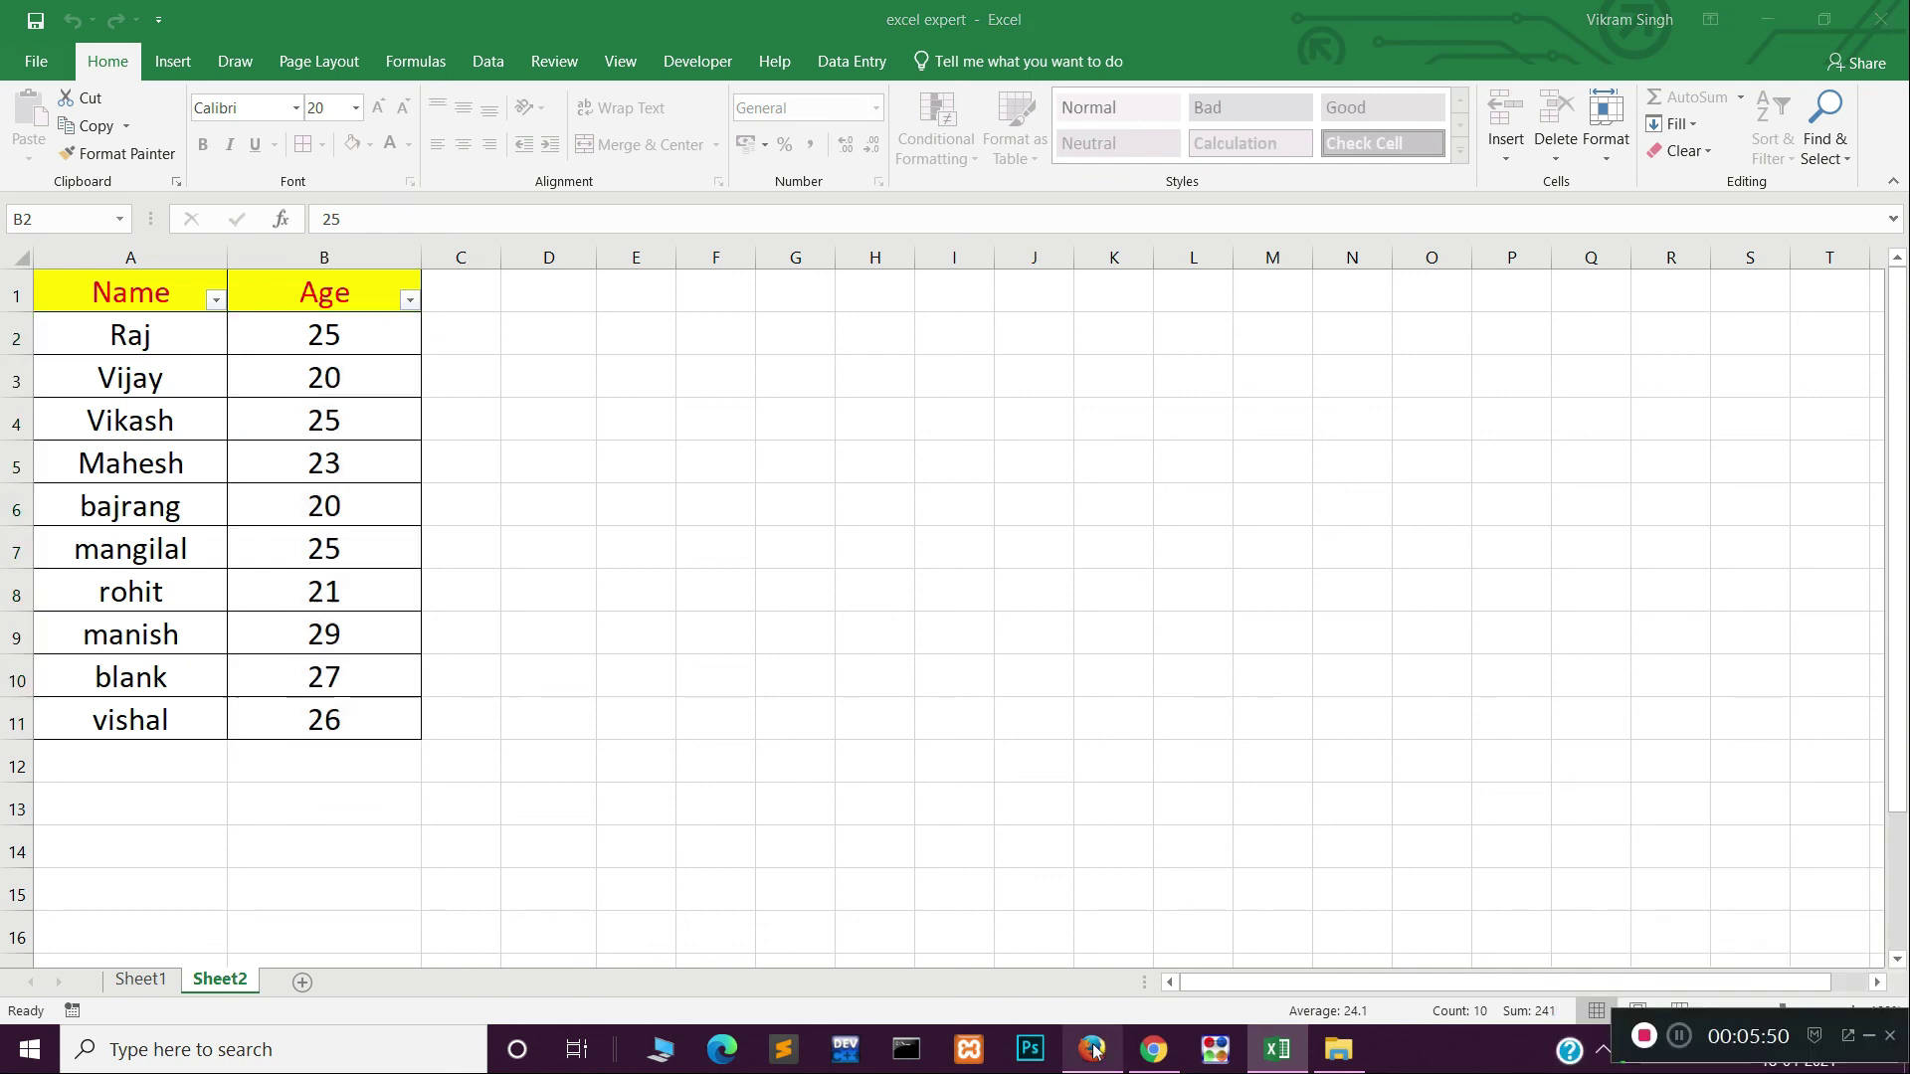